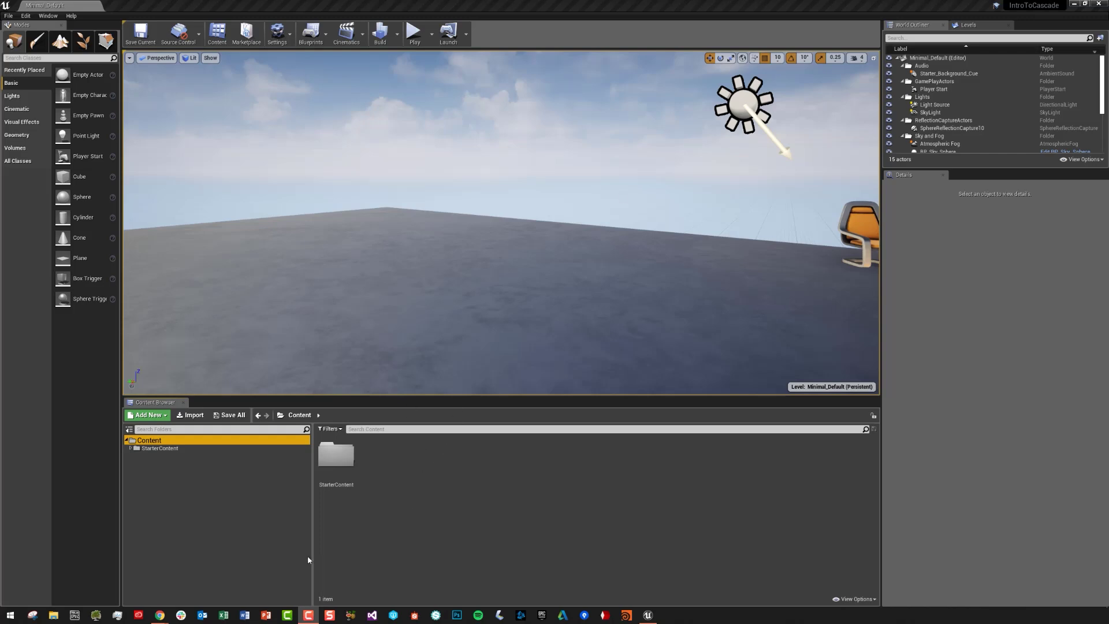
Create a particle system named VFX_NewParticle in the Content folder and open it for editing
right_click(449, 472)
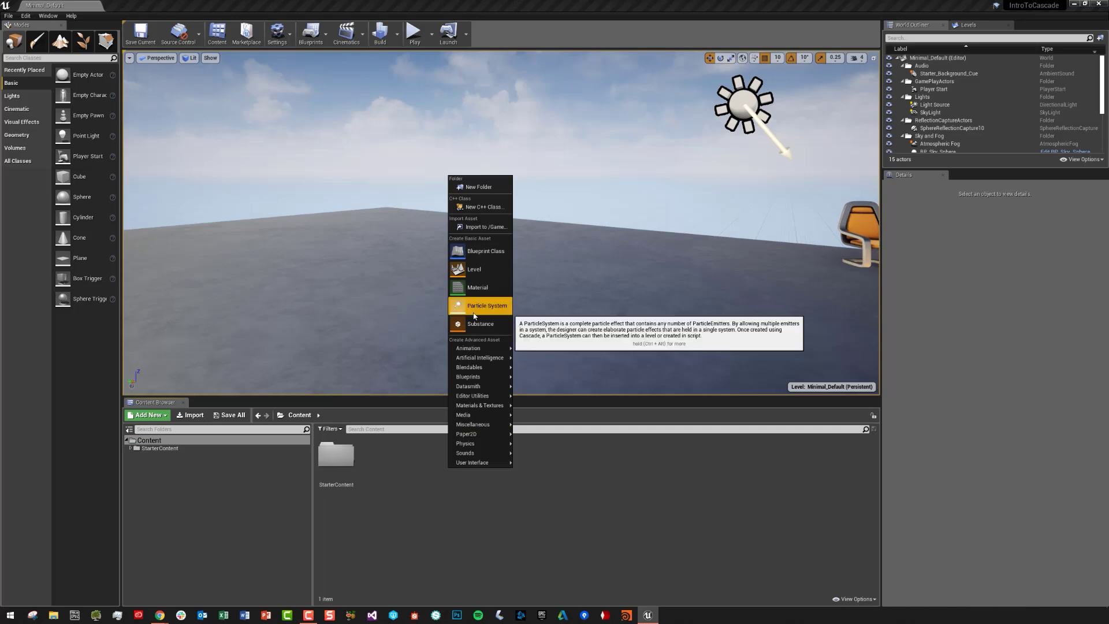
left_click(474, 306)
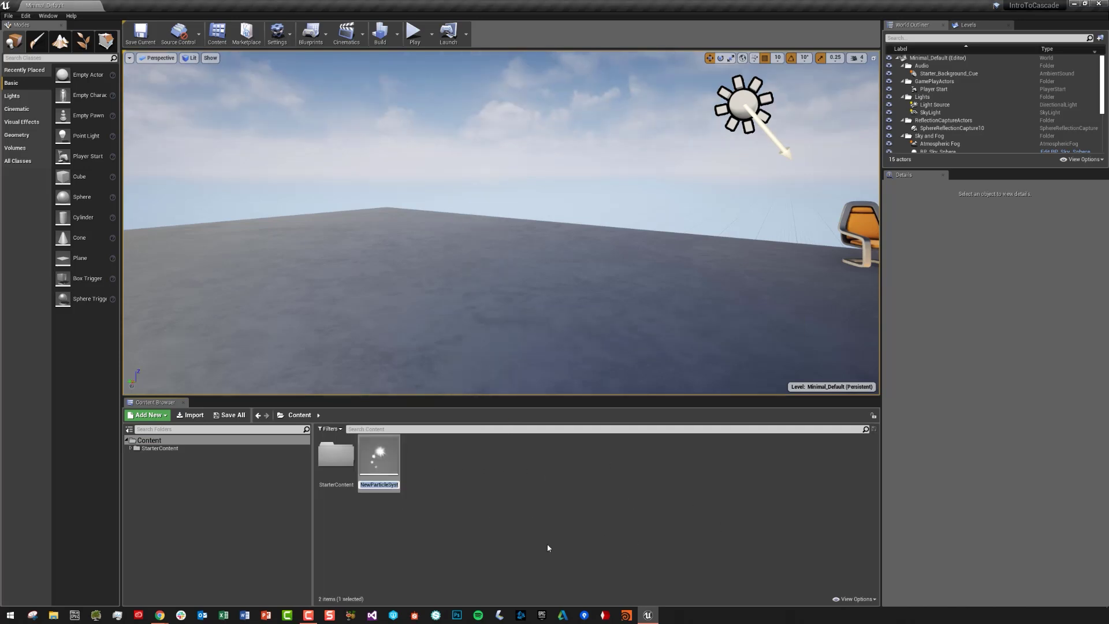
type("VFX_NewParticle")
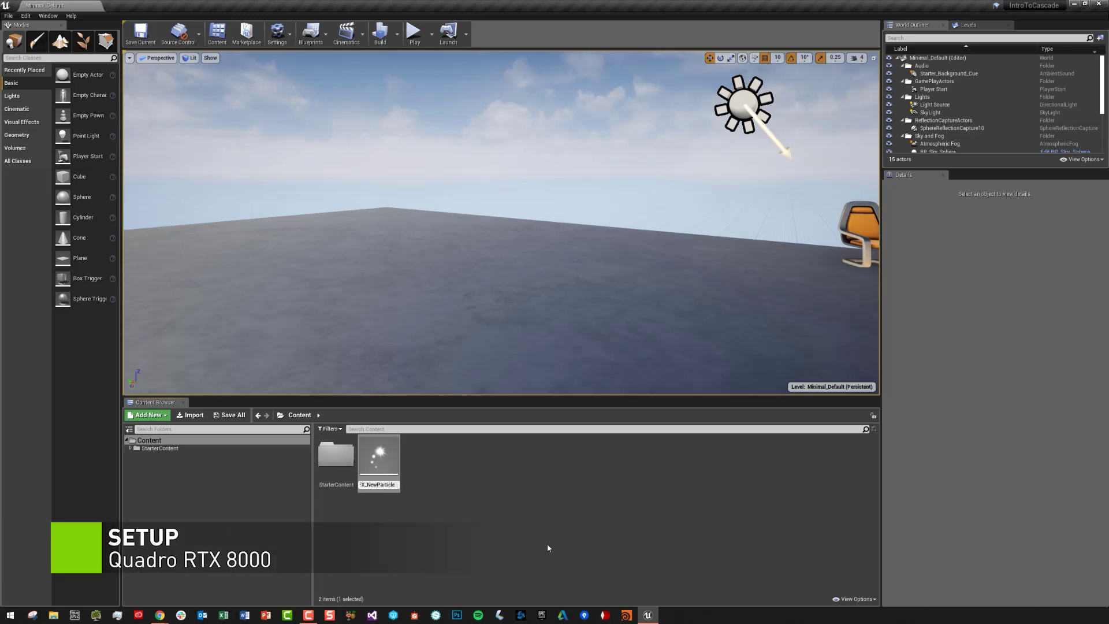
key("Return")
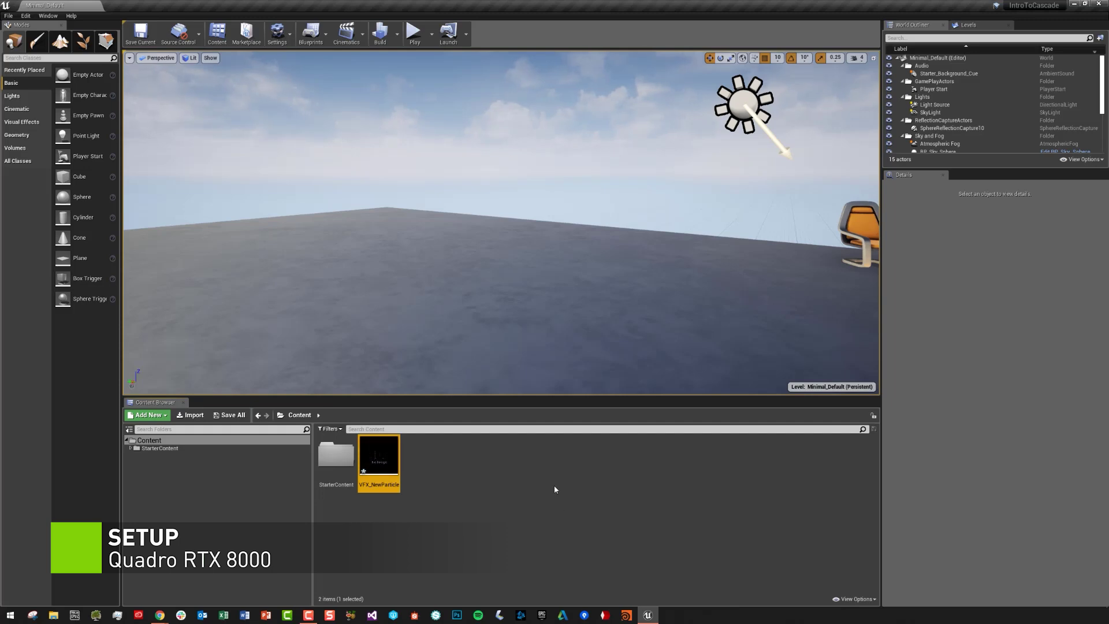
double_click(392, 460)
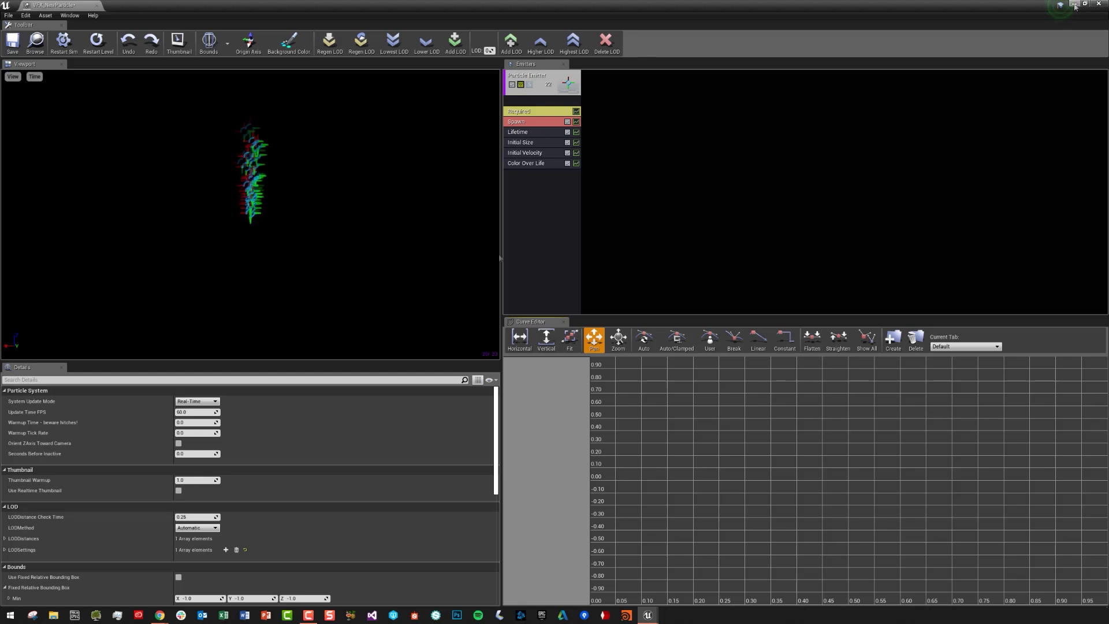
Minimize the particle editor and open the P_Fire particle system from the StarterContent Particles folder
left_click(1075, 5)
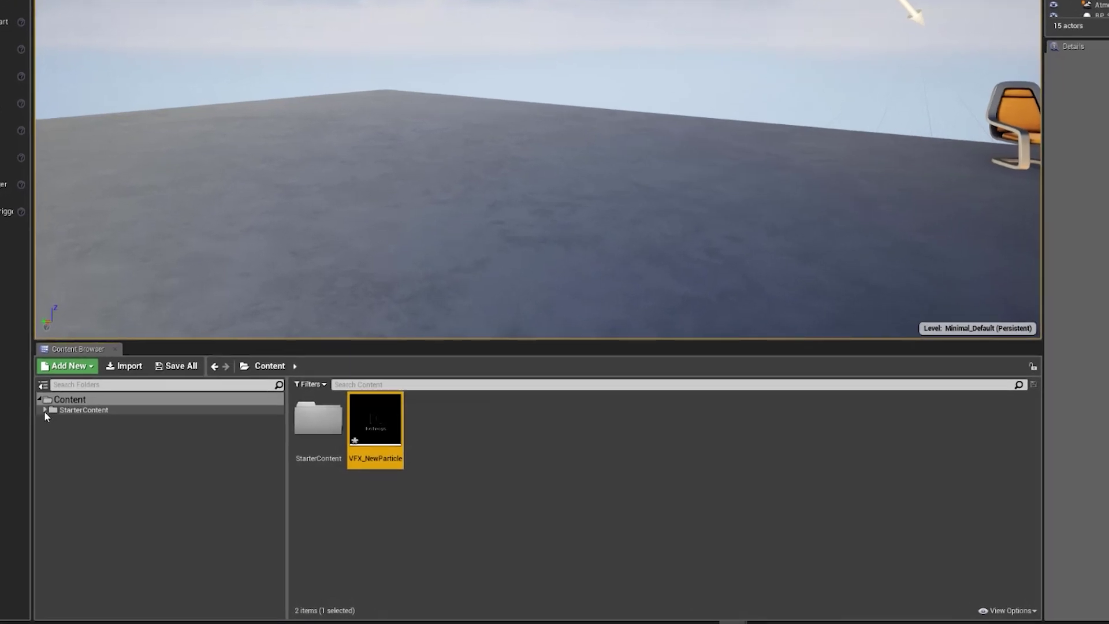
left_click(131, 448)
left_click(72, 475)
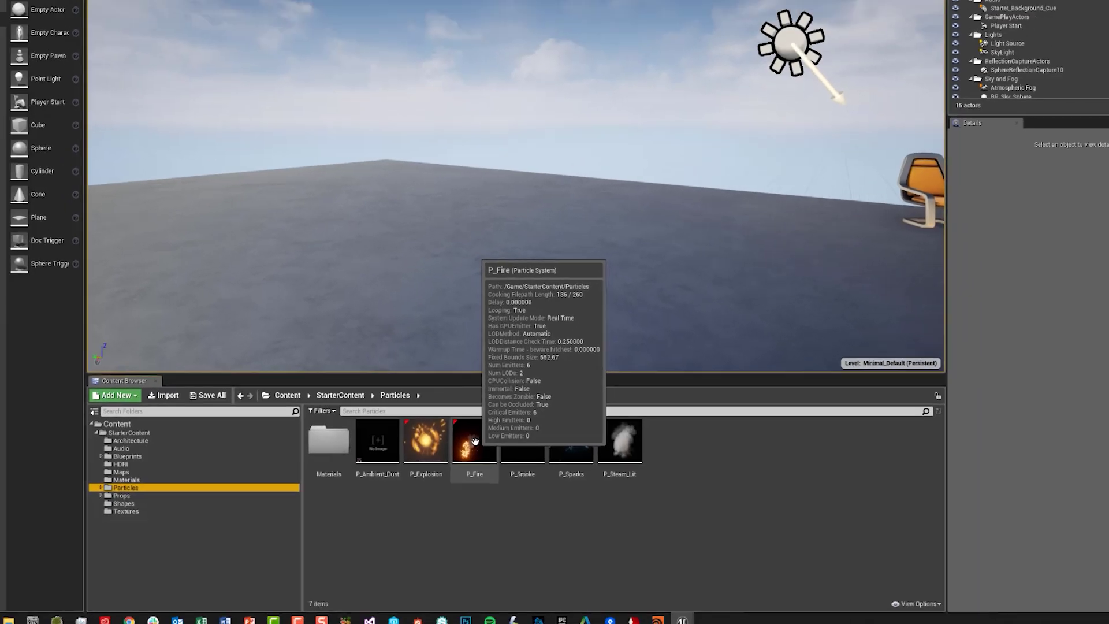
double_click(490, 420)
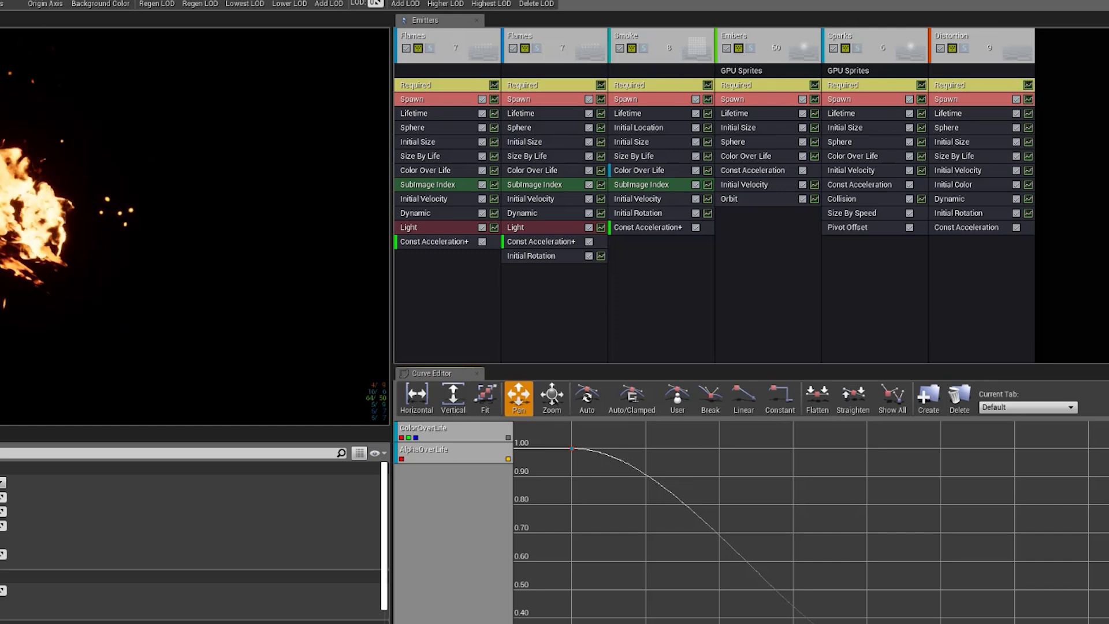
Solo and unsolo the two Flames emitters and the Smoke emitter one after another to preview each alone
left_click(434, 53)
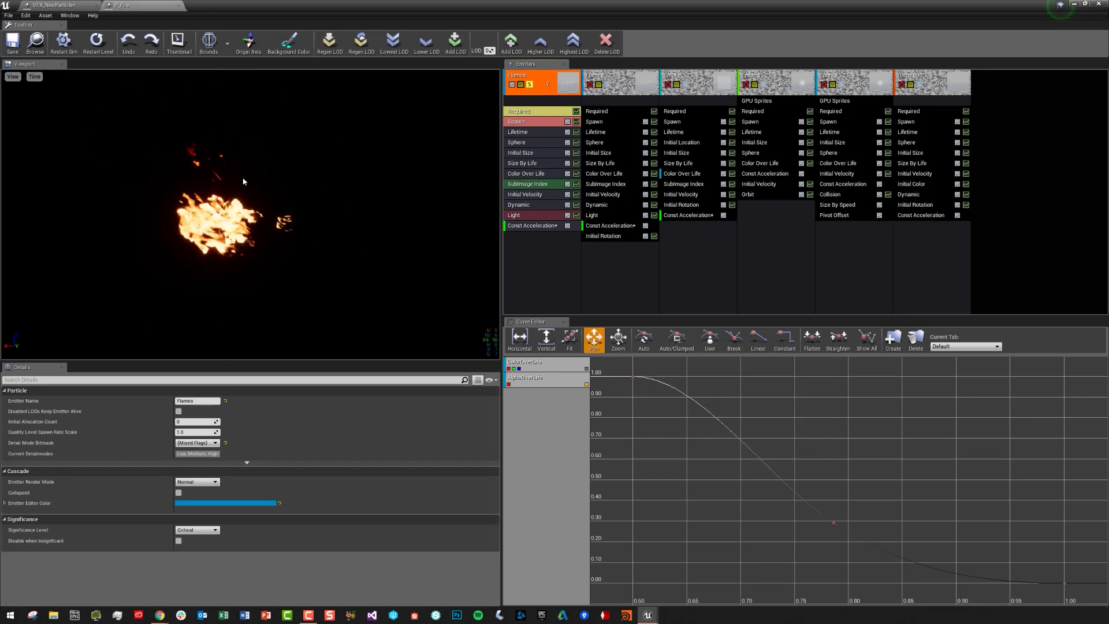
left_click(529, 84)
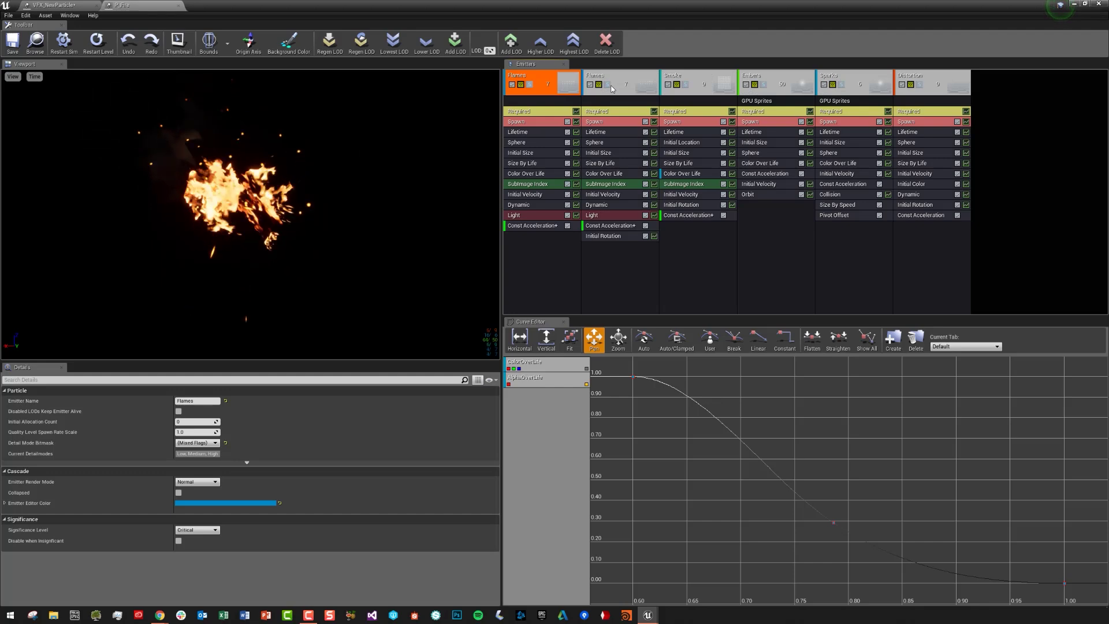
left_click(611, 87)
left_click(607, 84)
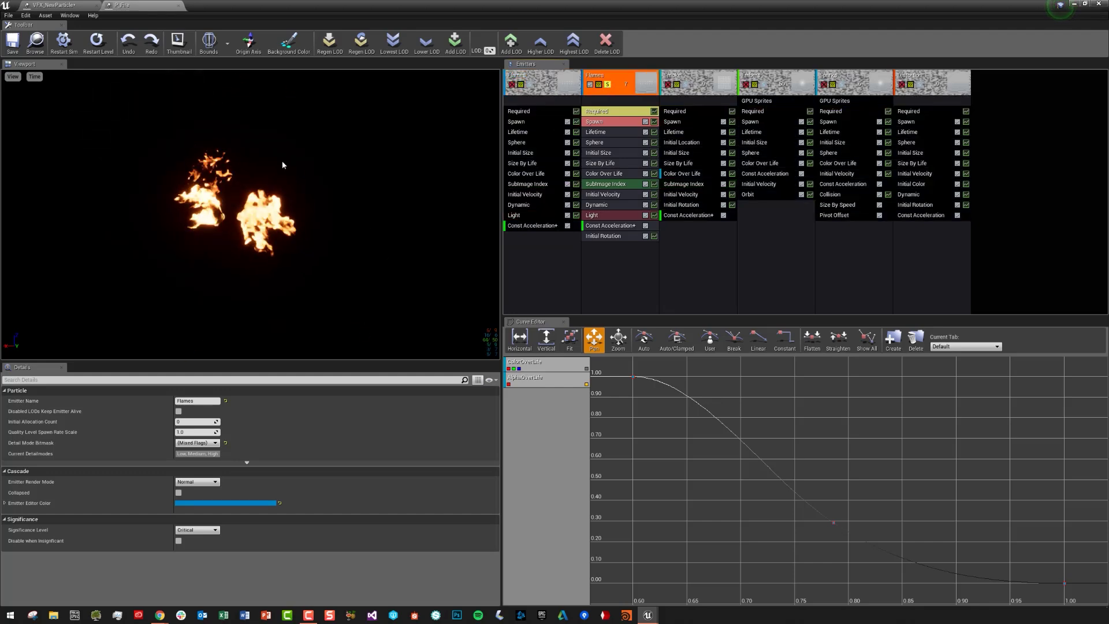
left_click(608, 84)
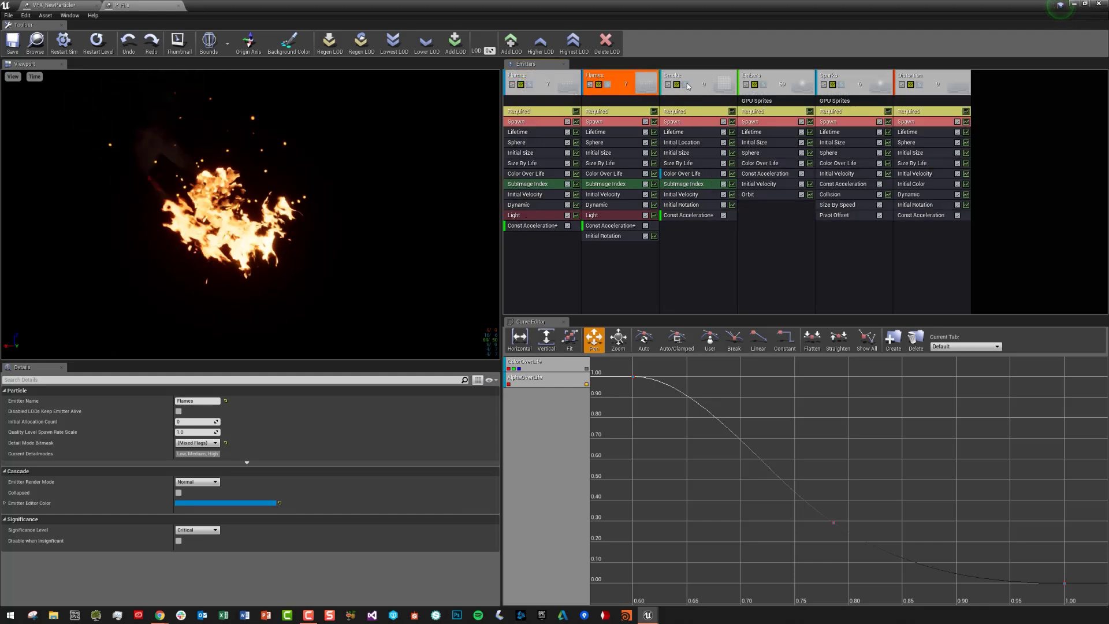
left_click(686, 85)
left_click(686, 84)
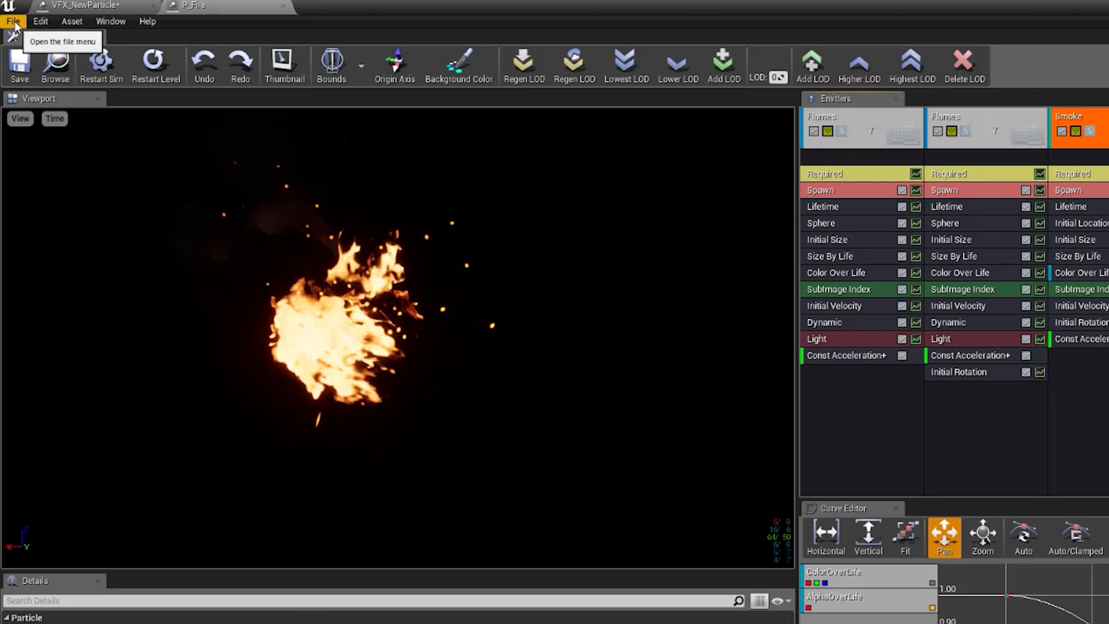
Search the project's assets for "P_" and open the P_Smoke particle system
left_click(13, 22)
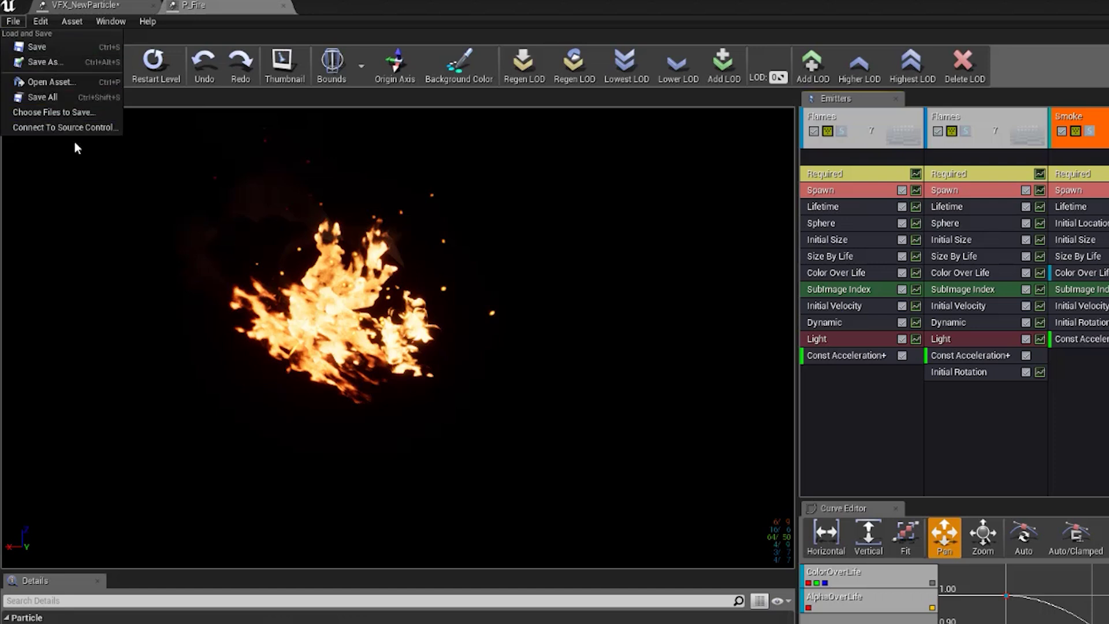
left_click(49, 85)
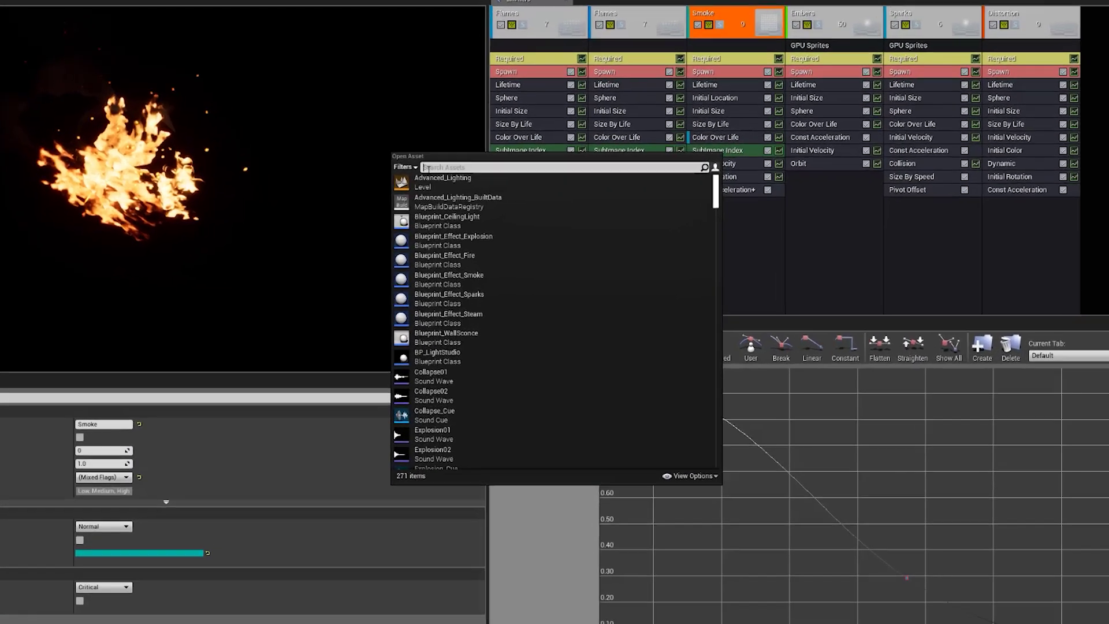
type("P_")
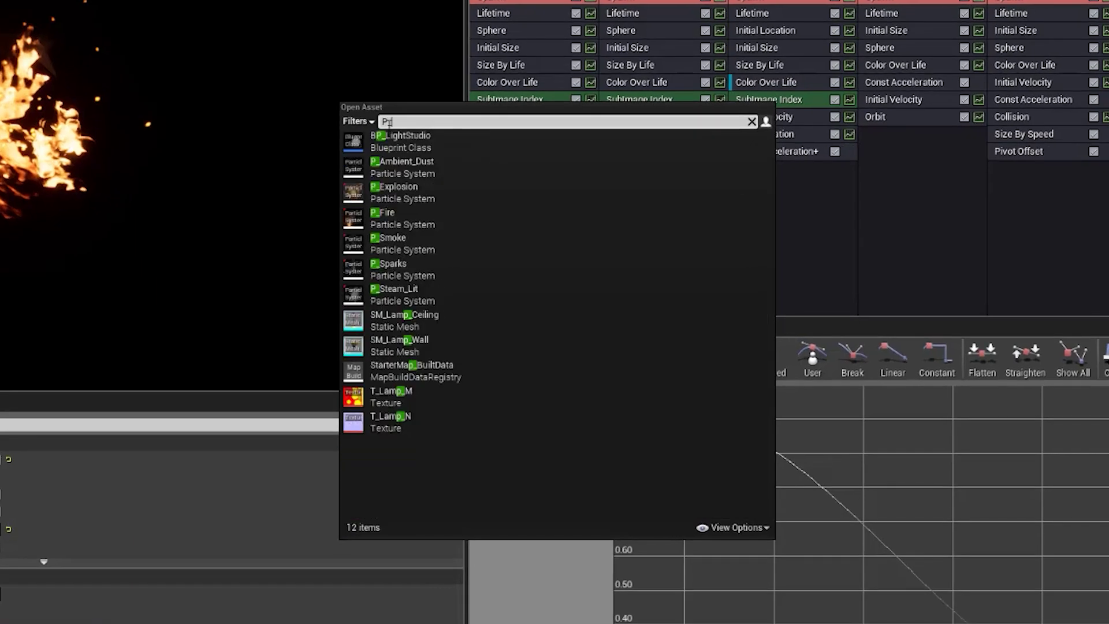
left_click(387, 243)
double_click(430, 267)
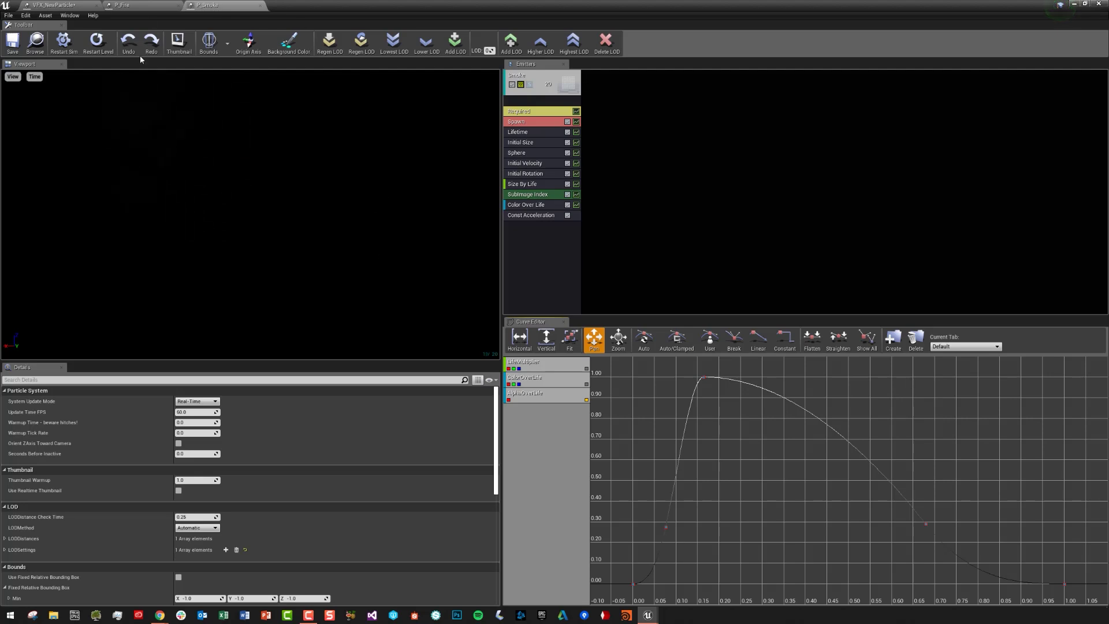
Return to P_Fire, open its Undo History and move that window clear of the emitter modules
left_click(108, 7)
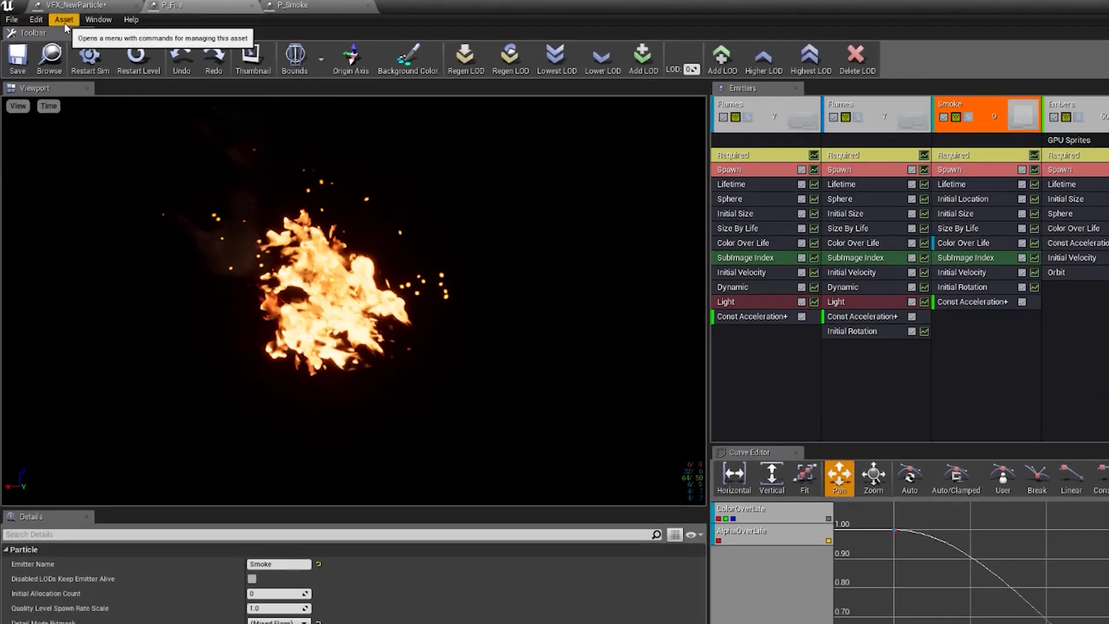
left_click(64, 22)
mouse_move(43, 23)
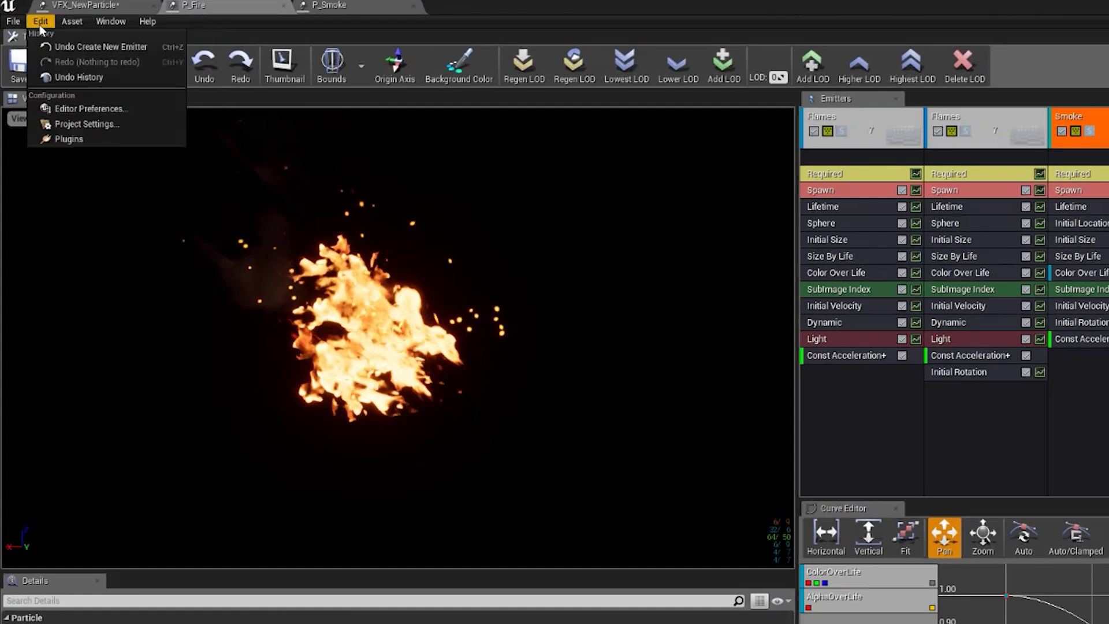
left_click(75, 77)
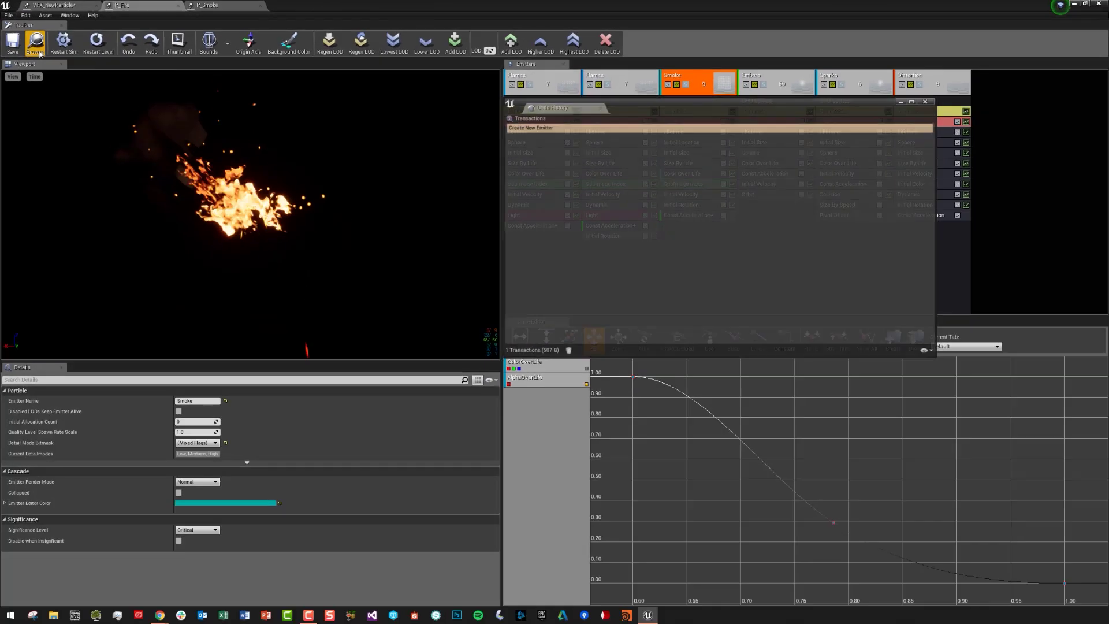
left_click_drag(627, 107, 329, 207)
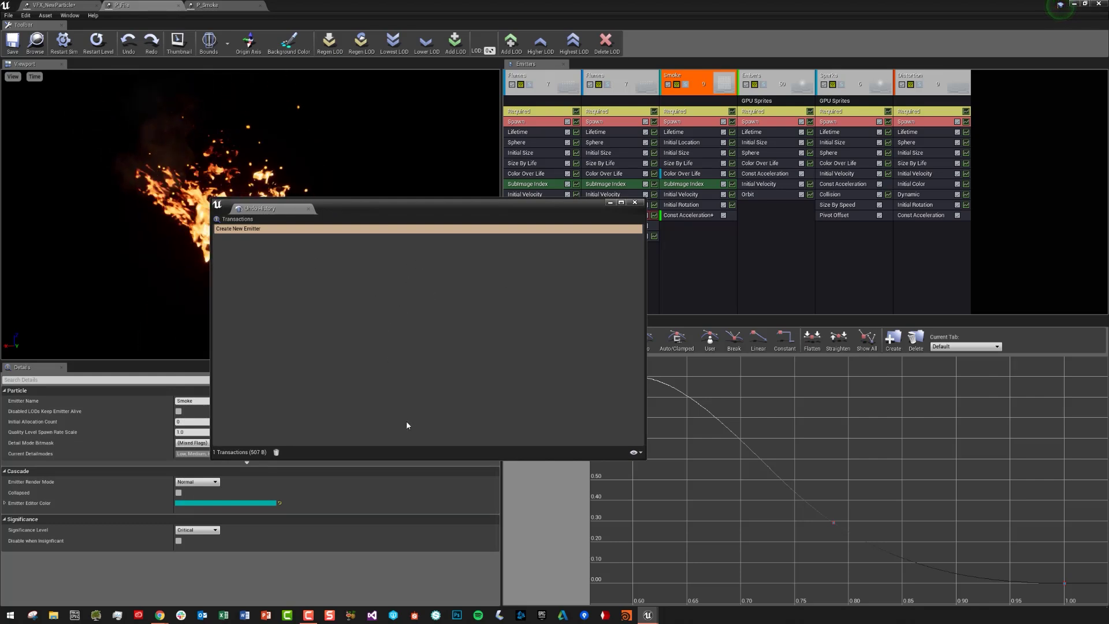
left_click_drag(566, 209, 443, 275)
Set the first Flames emitter's Const Acceleration to 50 in X and 500 in Z
left_click(532, 225)
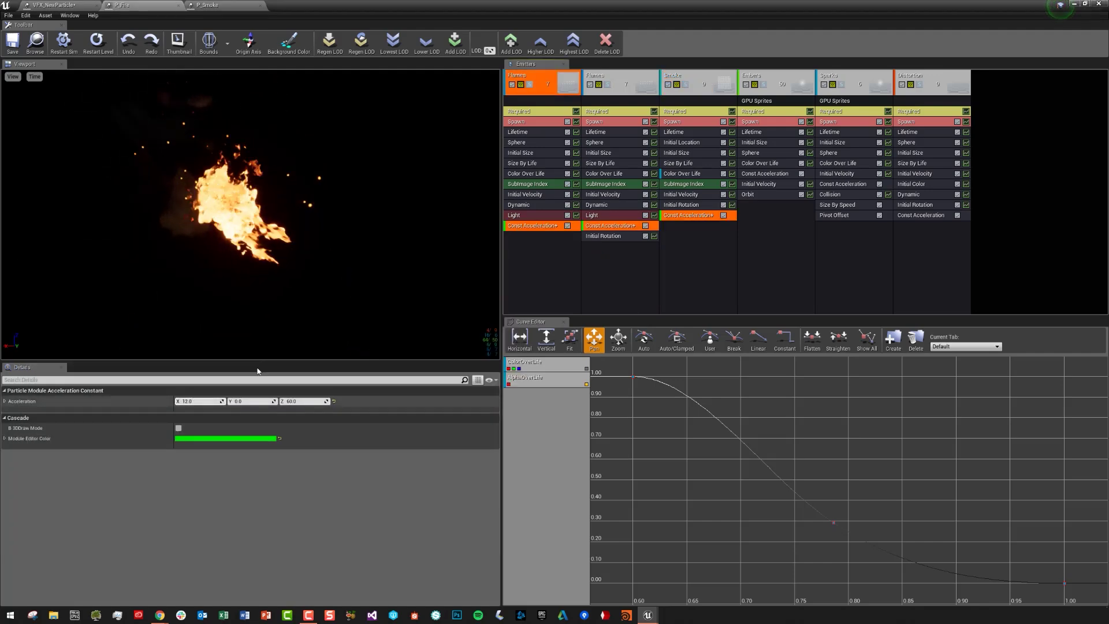
left_click(221, 402)
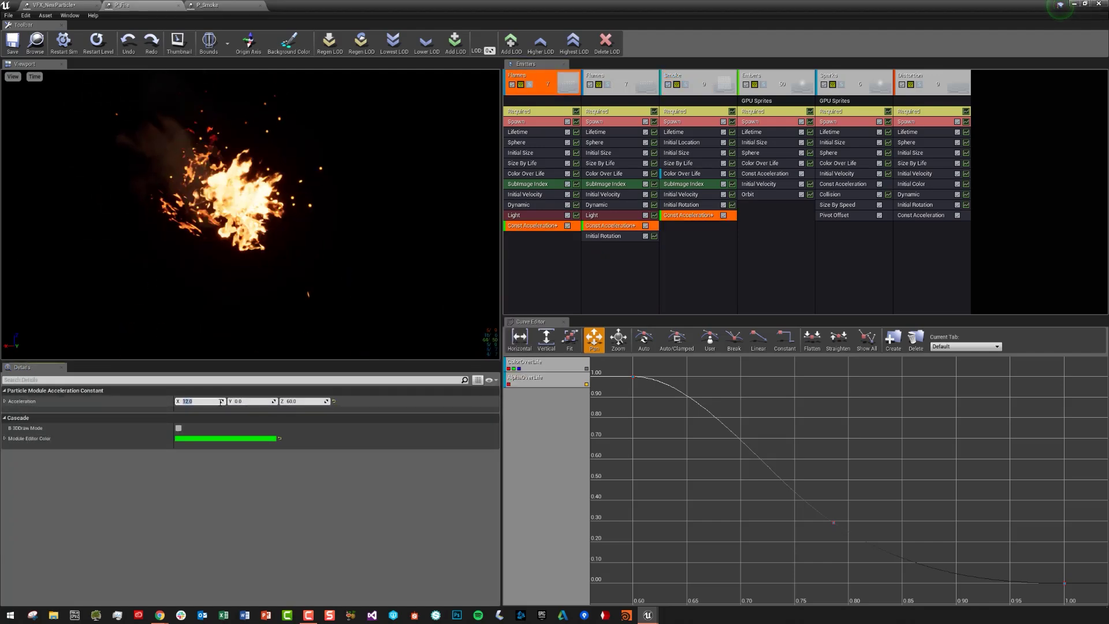
type("50")
key("Tab")
key("Tab")
type("500")
key("Return")
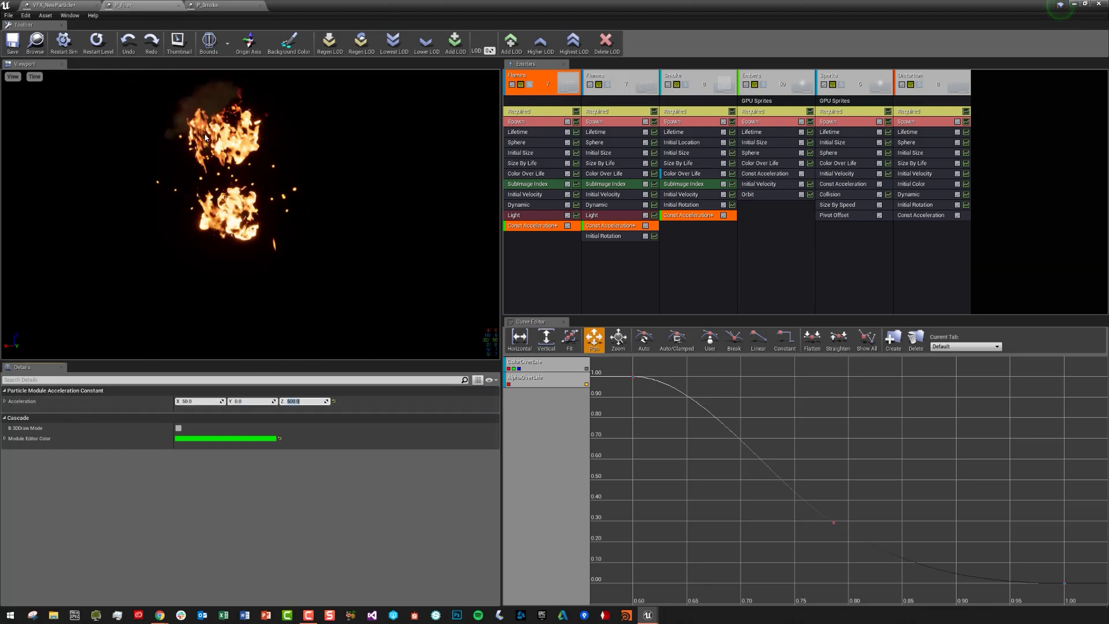
Revert the acceleration's Z and X edits through the Undo History, back to Create New Emitter, and close the history window
mouse_move(647, 615)
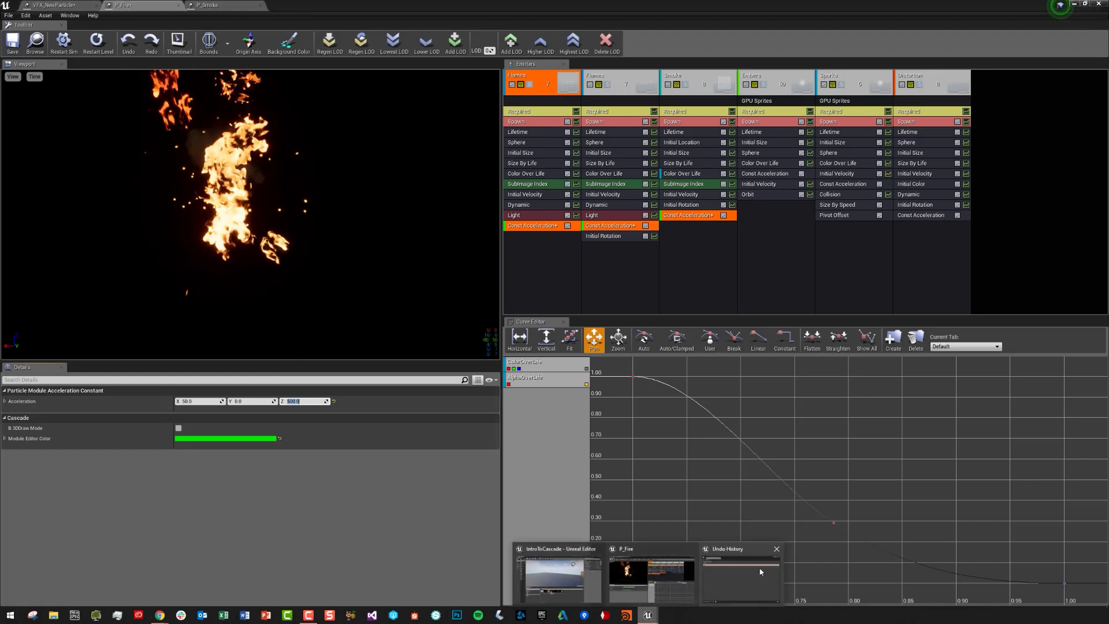
left_click(747, 572)
left_click_drag(250, 271, 393, 194)
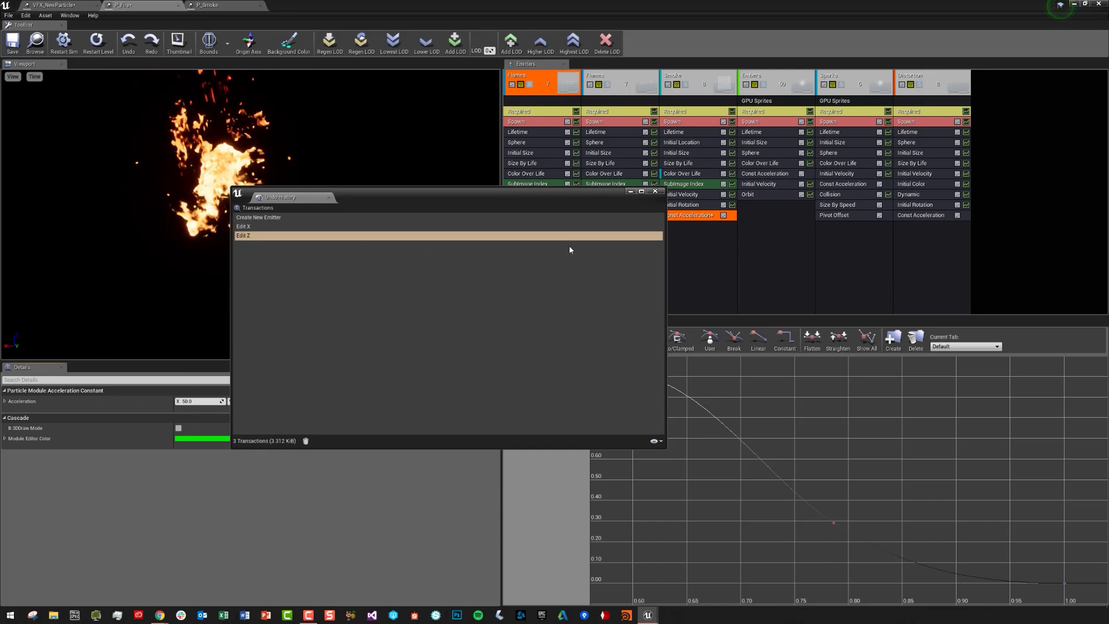
left_click_drag(404, 188, 594, 206)
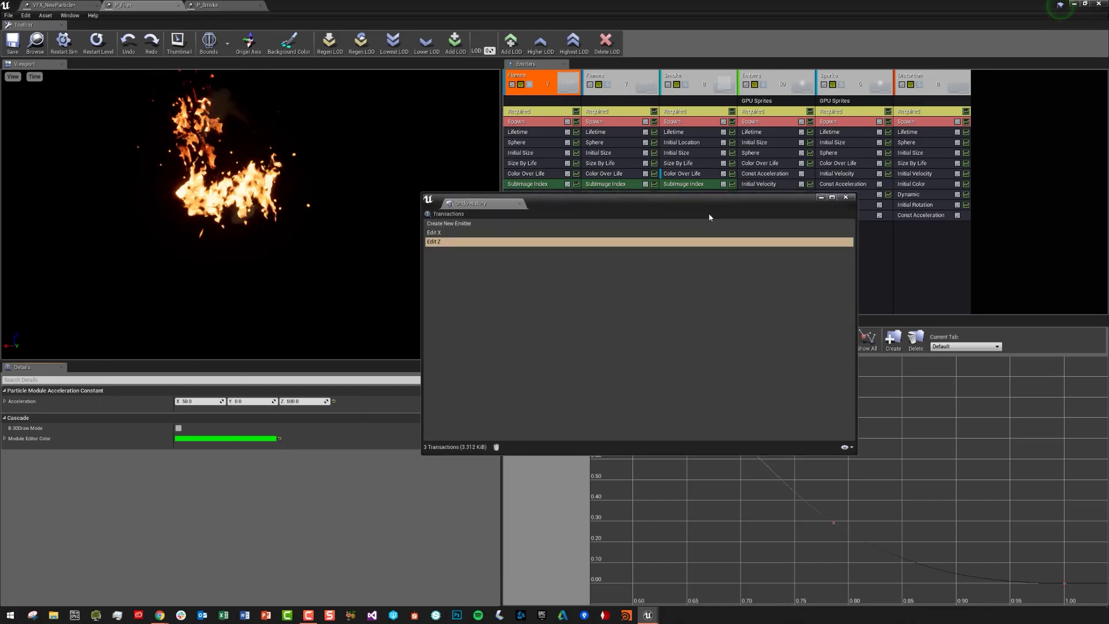
left_click(848, 233)
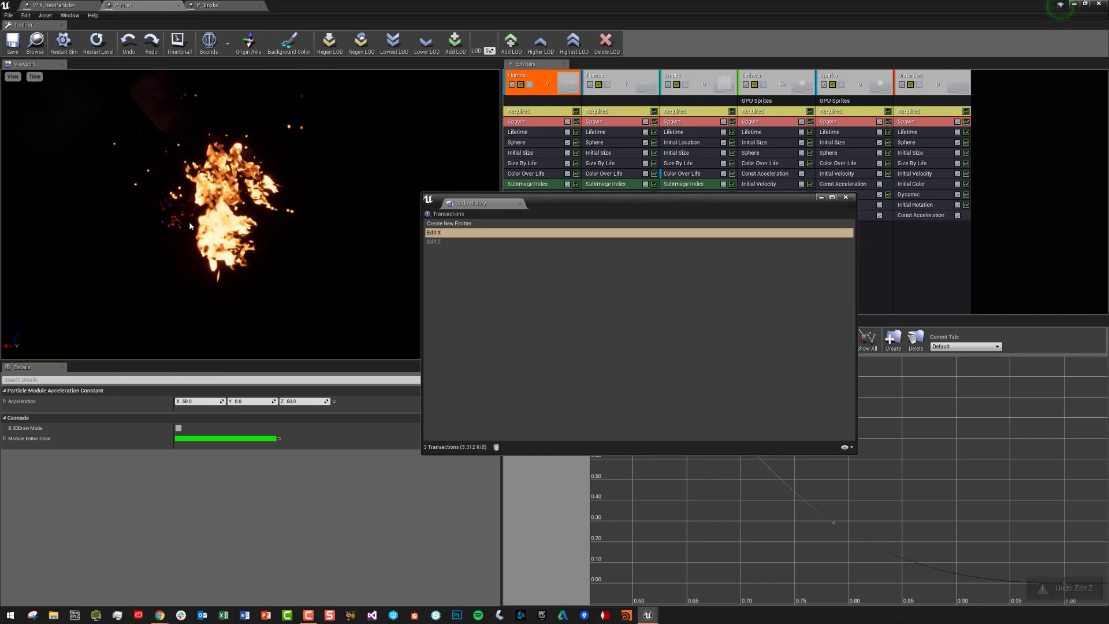
left_click(848, 224)
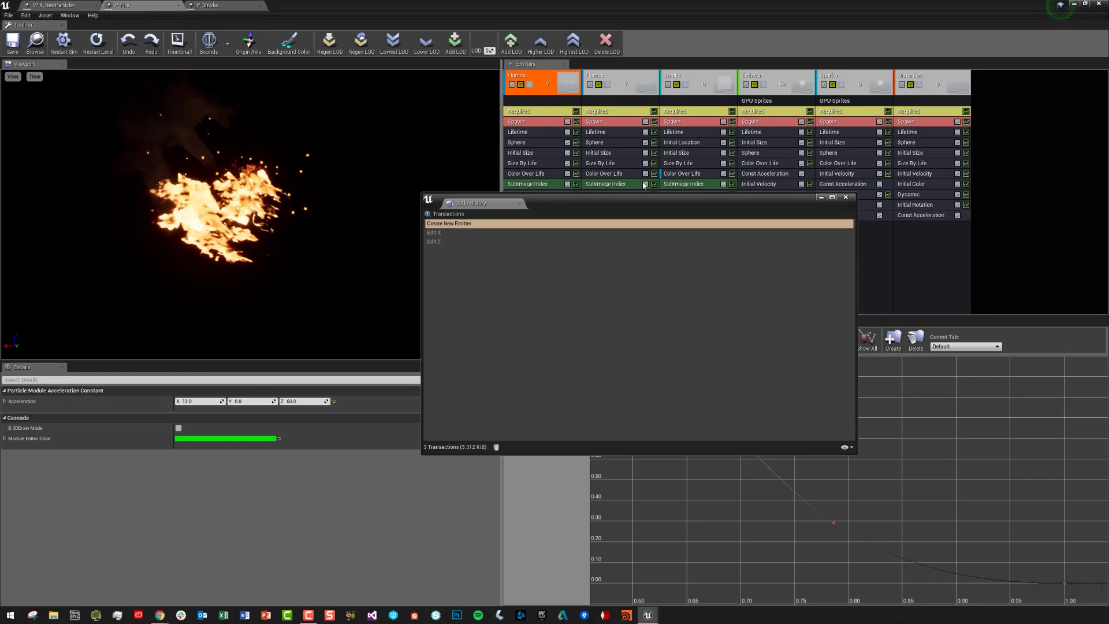
left_click_drag(601, 200, 524, 197)
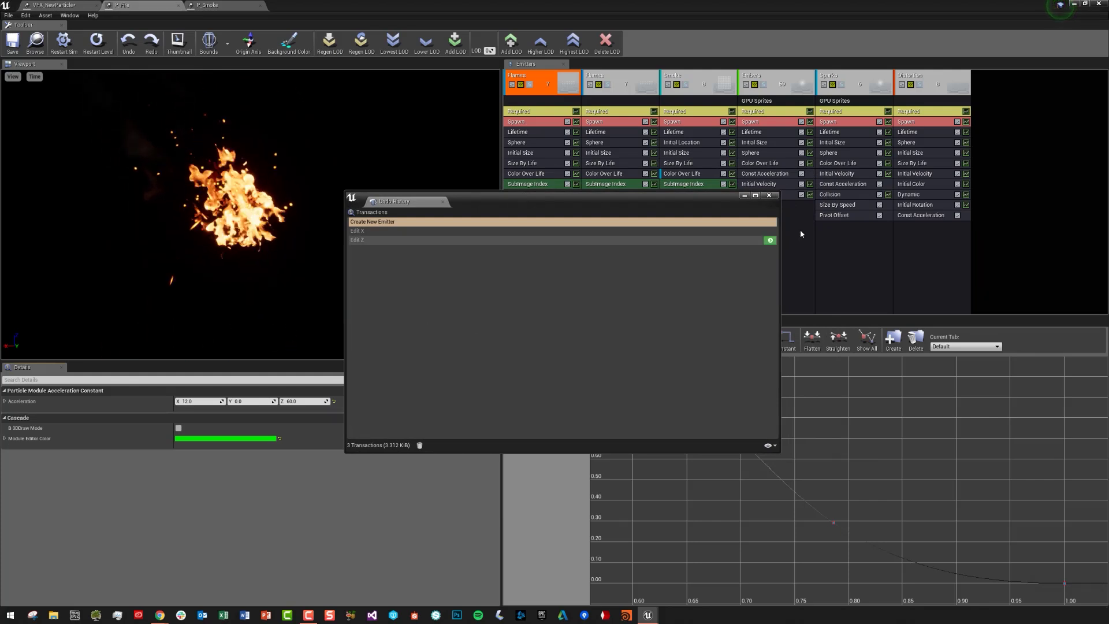
left_click(769, 196)
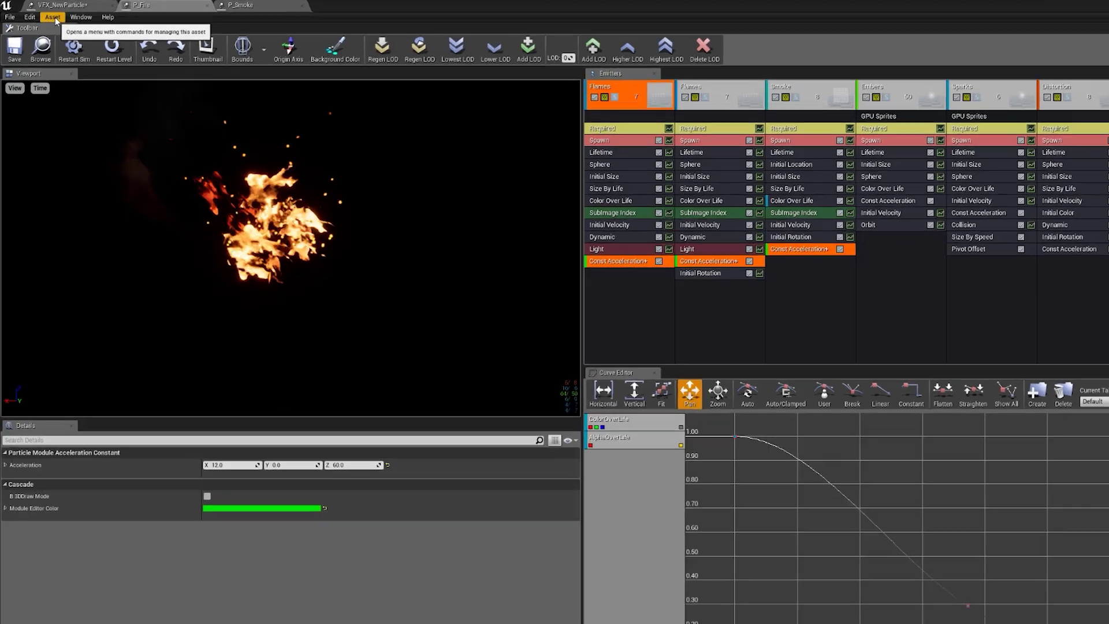
Open the Reference Viewer for P_Fire and examine the assets connected to it, including its materials
left_click(54, 18)
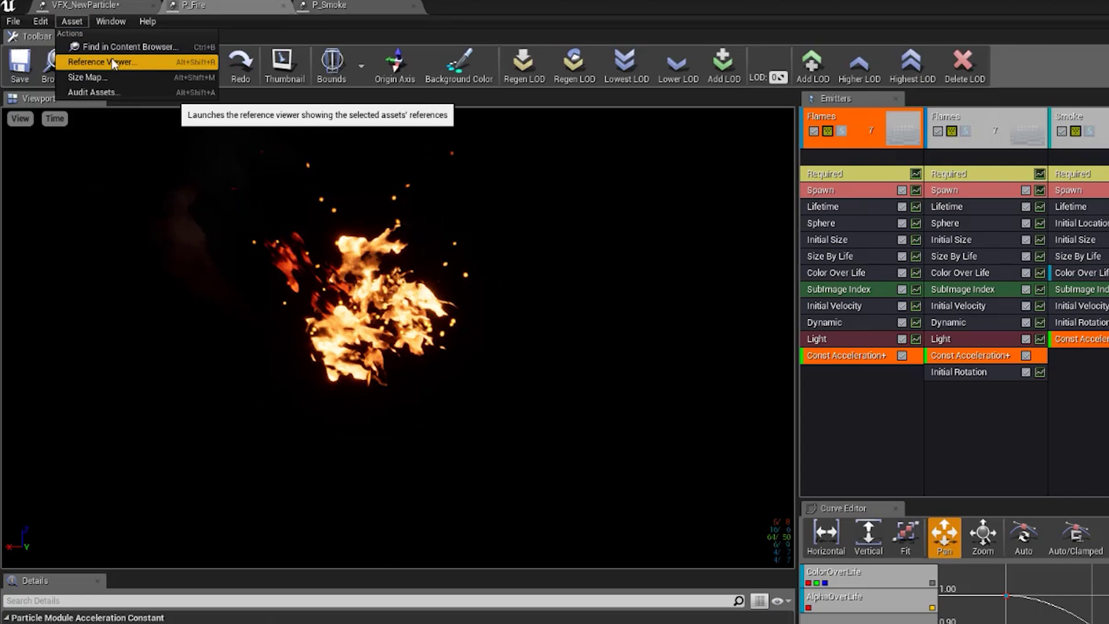
left_click(113, 62)
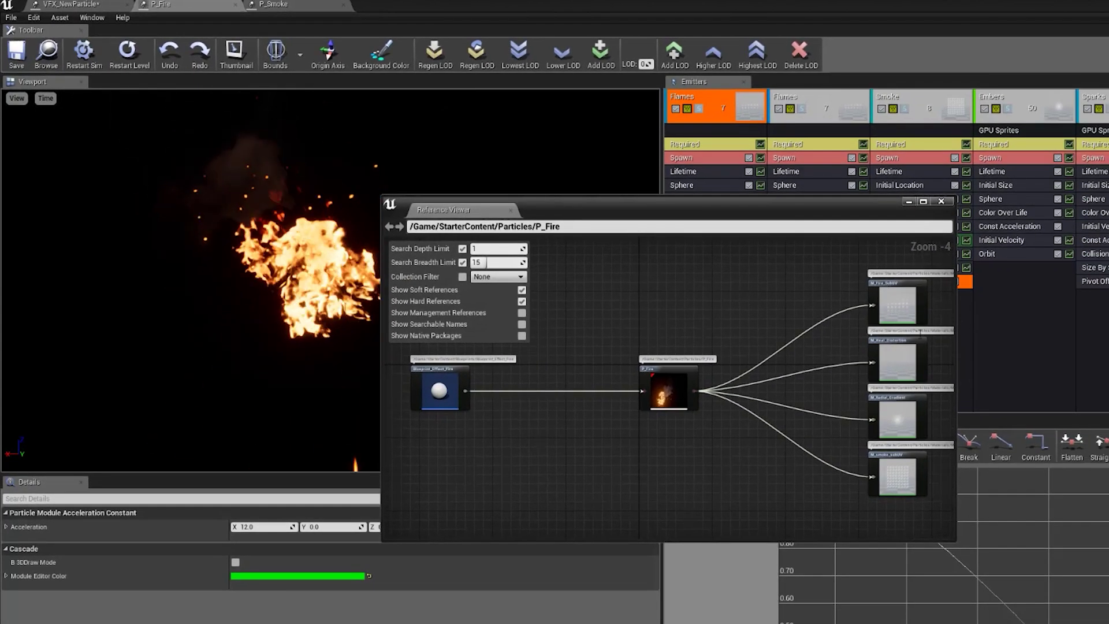
scroll(847, 343, "up", 4)
right_click_drag(656, 383, 1108, 340)
right_click_drag(759, 368, 453, 376)
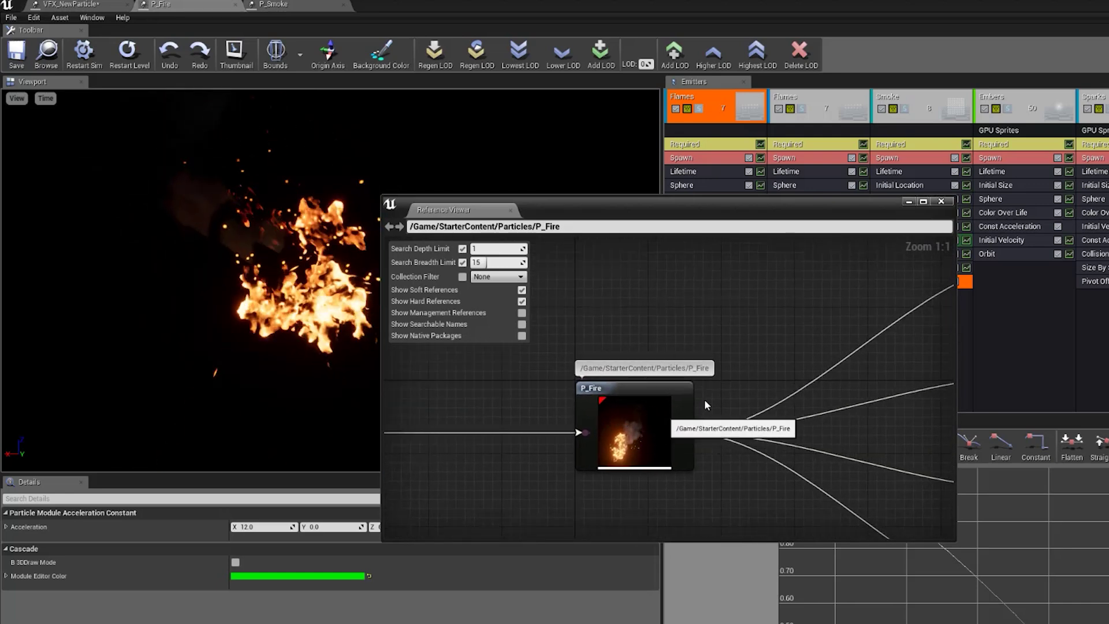
right_click_drag(746, 401, 389, 436)
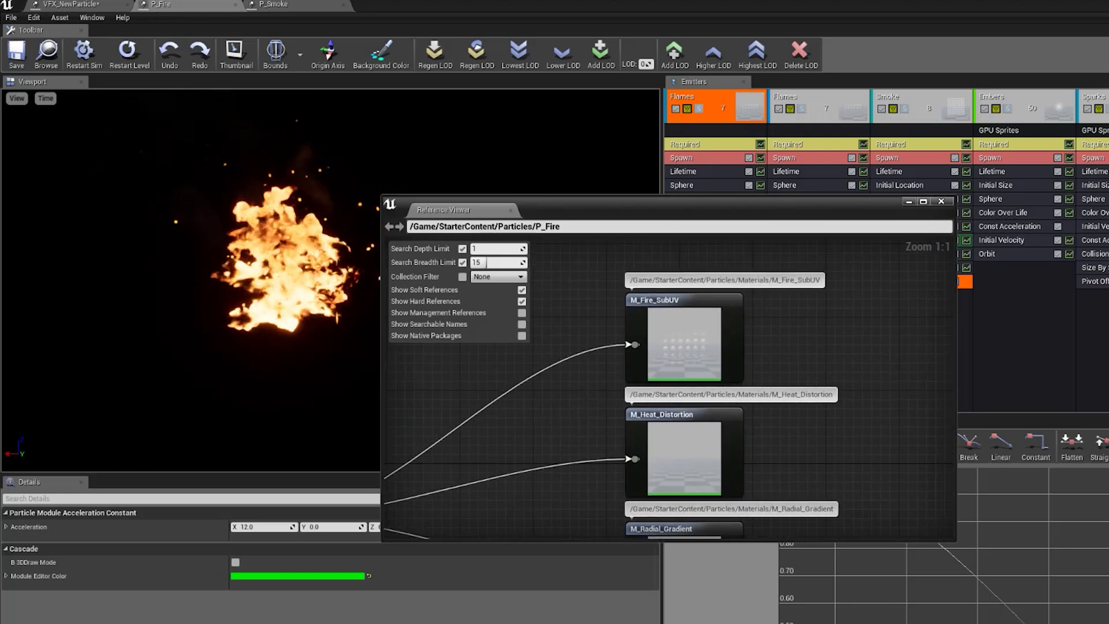
Examine P_Fire's reference graph, from Blueprint_Effect_Fire through to its four materials, and close the Reference Viewer
scroll(727, 348, "down", 1)
right_click_drag(727, 348, 760, 281)
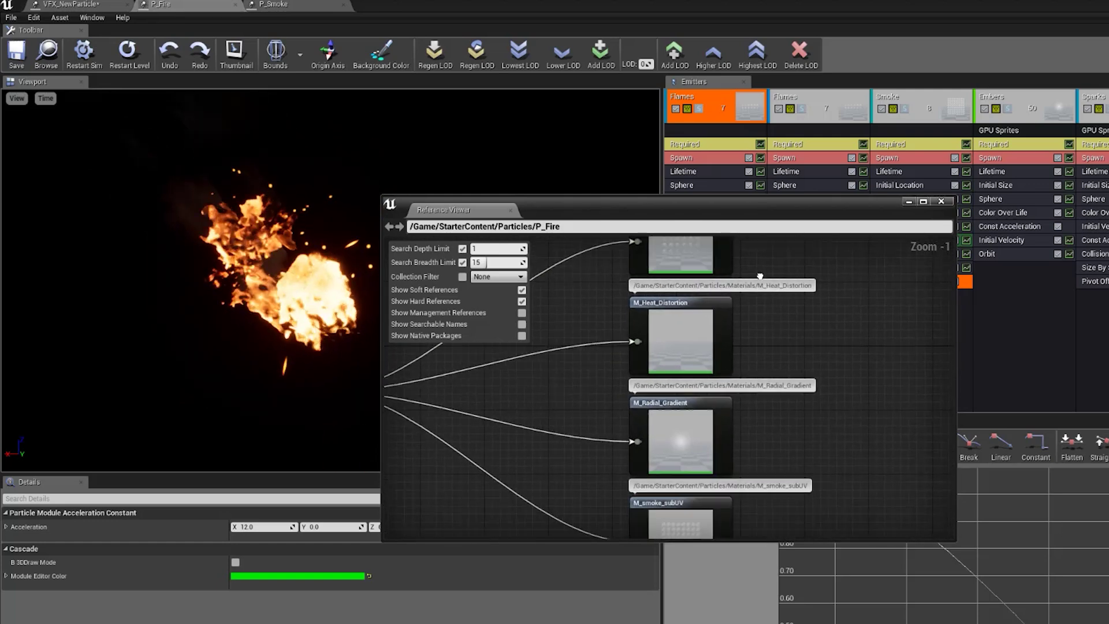
scroll(745, 370, "down", 3)
scroll(749, 367, "up", 2)
scroll(774, 364, "down", 1)
right_click_drag(782, 330, 898, 365)
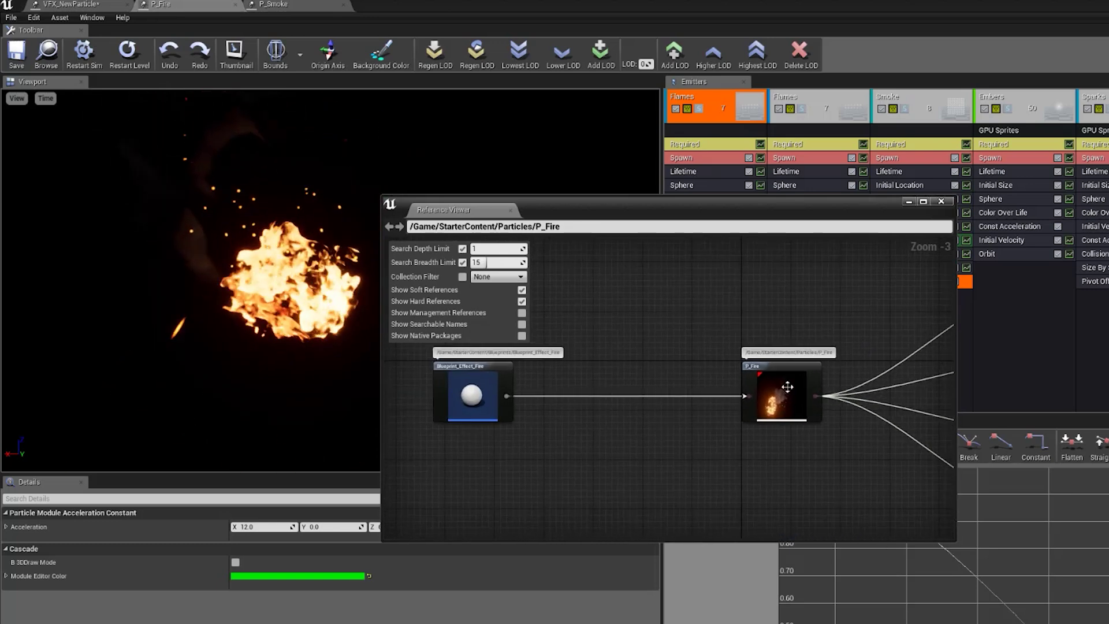
scroll(613, 351, "down", 2)
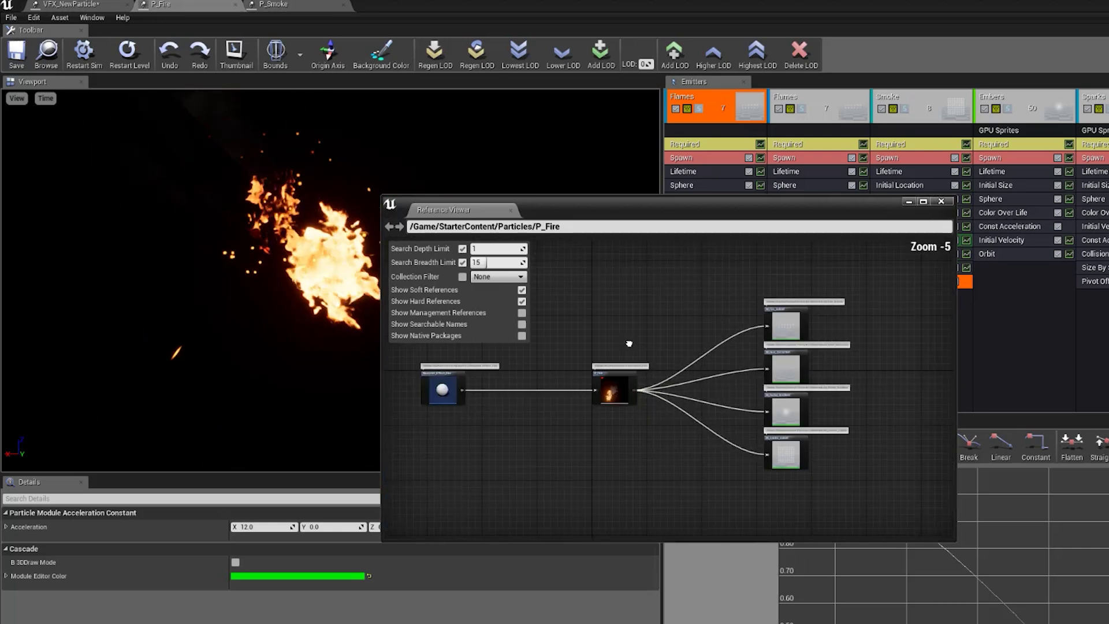
right_click_drag(629, 344, 686, 352)
right_click_drag(742, 308, 678, 307)
scroll(787, 329, "up", 2)
right_click_drag(815, 341, 783, 301)
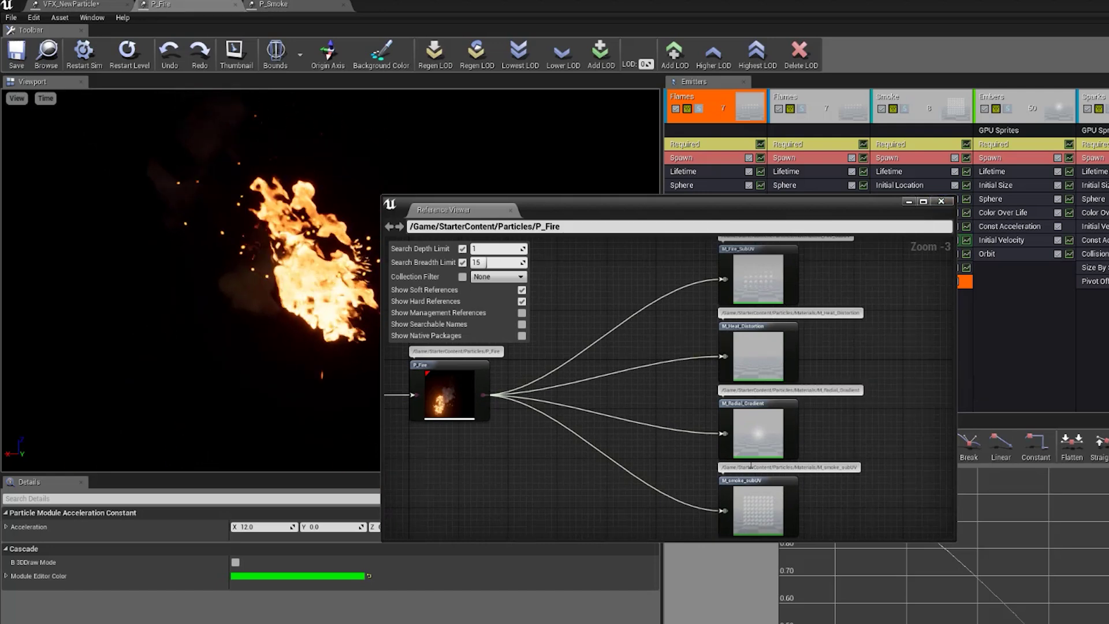
left_click(937, 202)
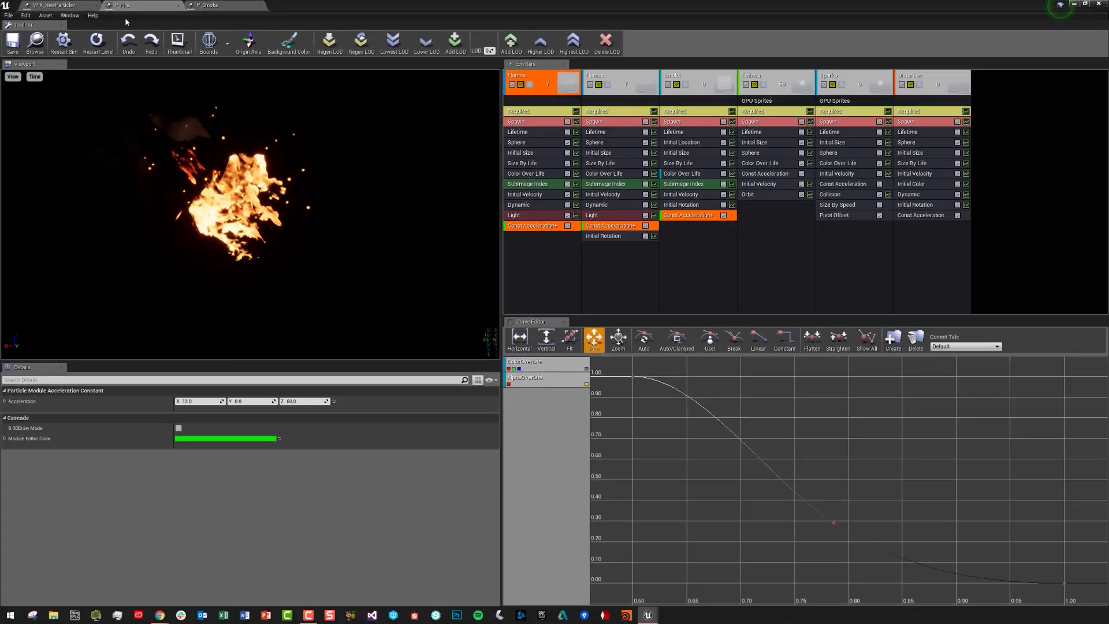
Open the Size Map for P_Fire and widen its window to examine the asset sizes
left_click(47, 16)
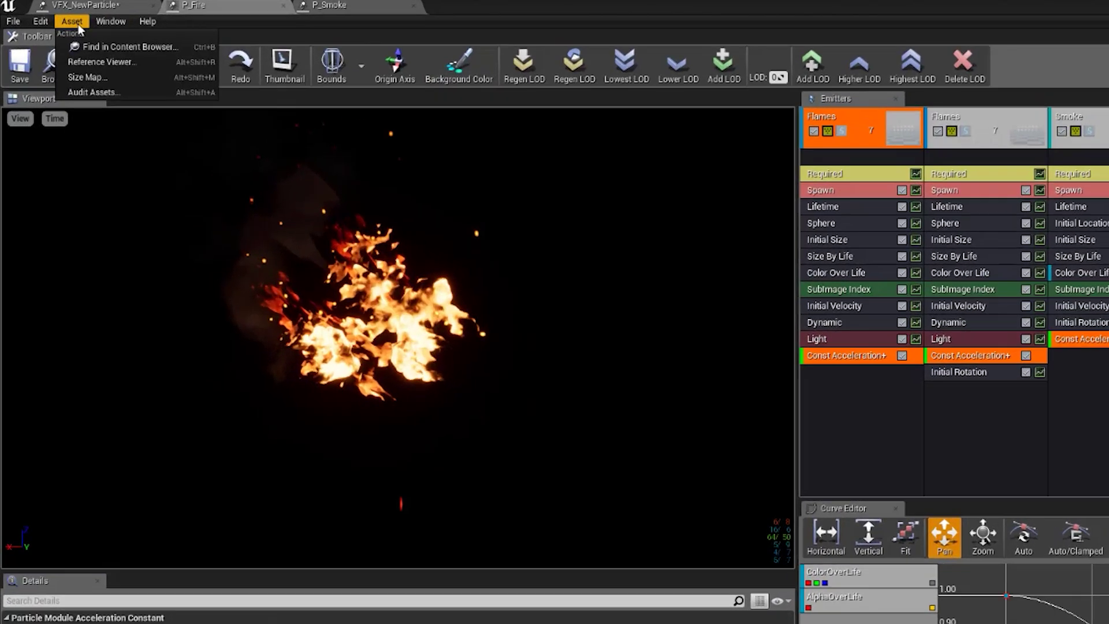
left_click(86, 77)
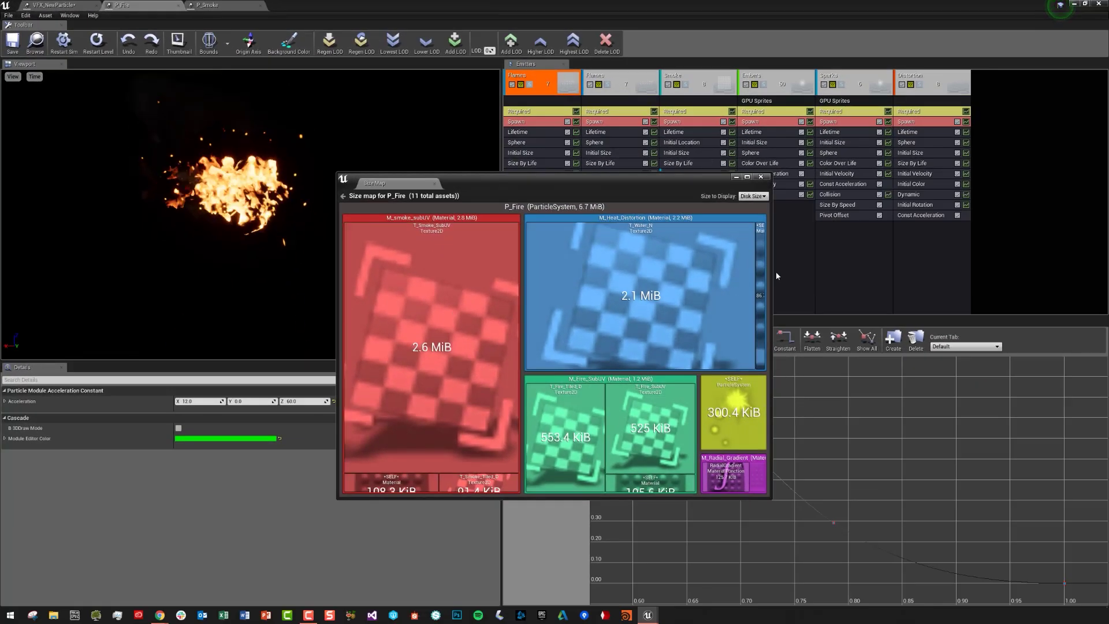
left_click_drag(641, 183, 635, 142)
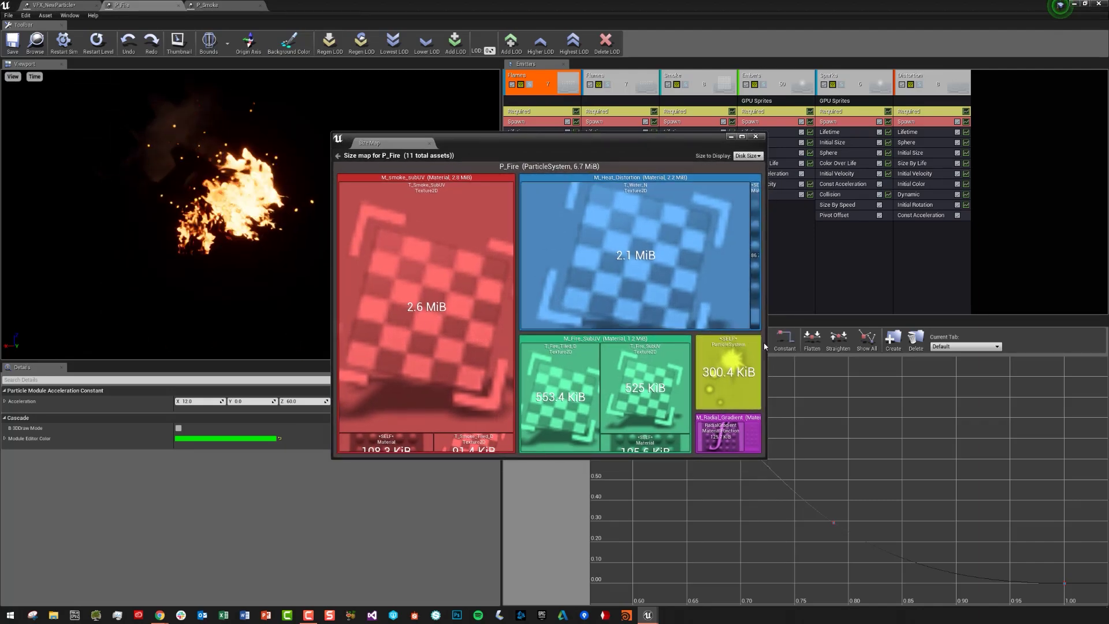
left_click_drag(766, 317, 986, 317)
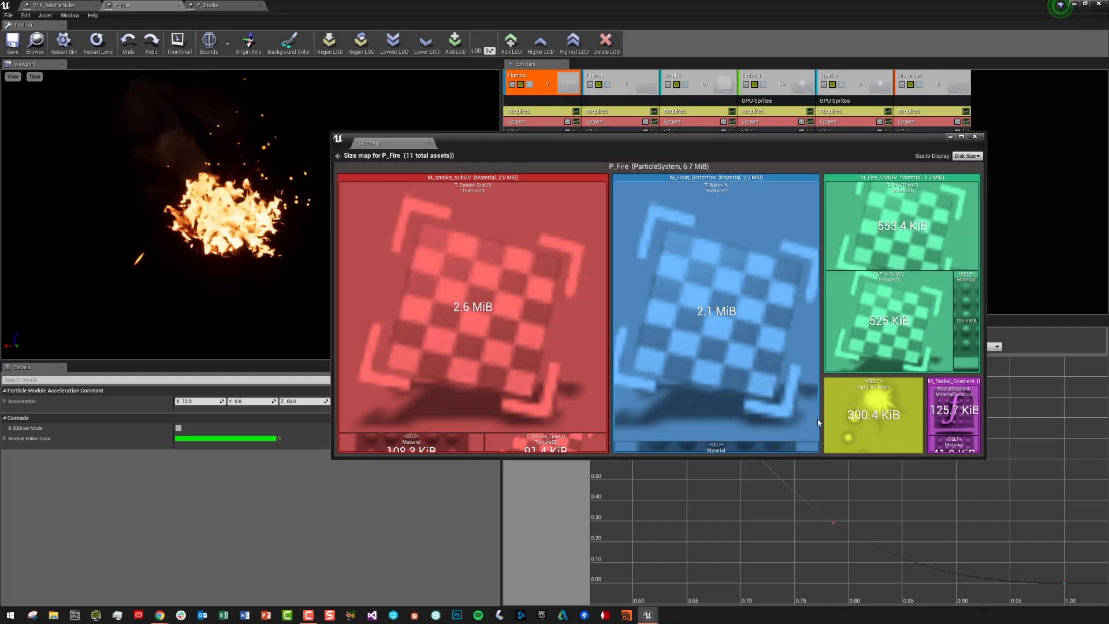
Switch P_Fire's size map to display Memory Size and close the map
left_click(965, 156)
left_click(970, 176)
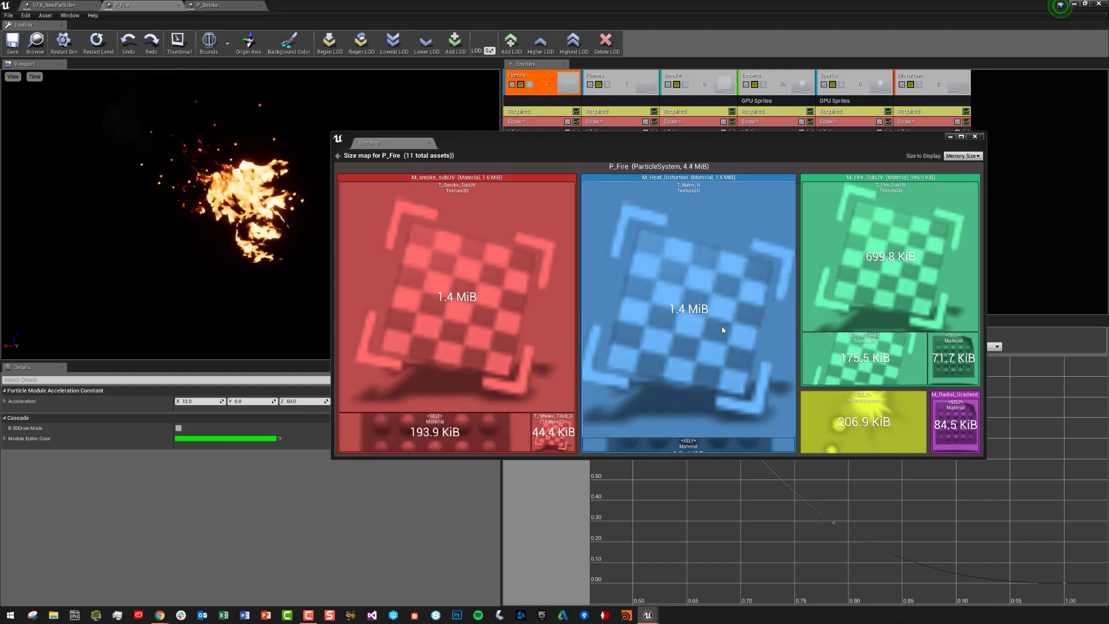
left_click(975, 137)
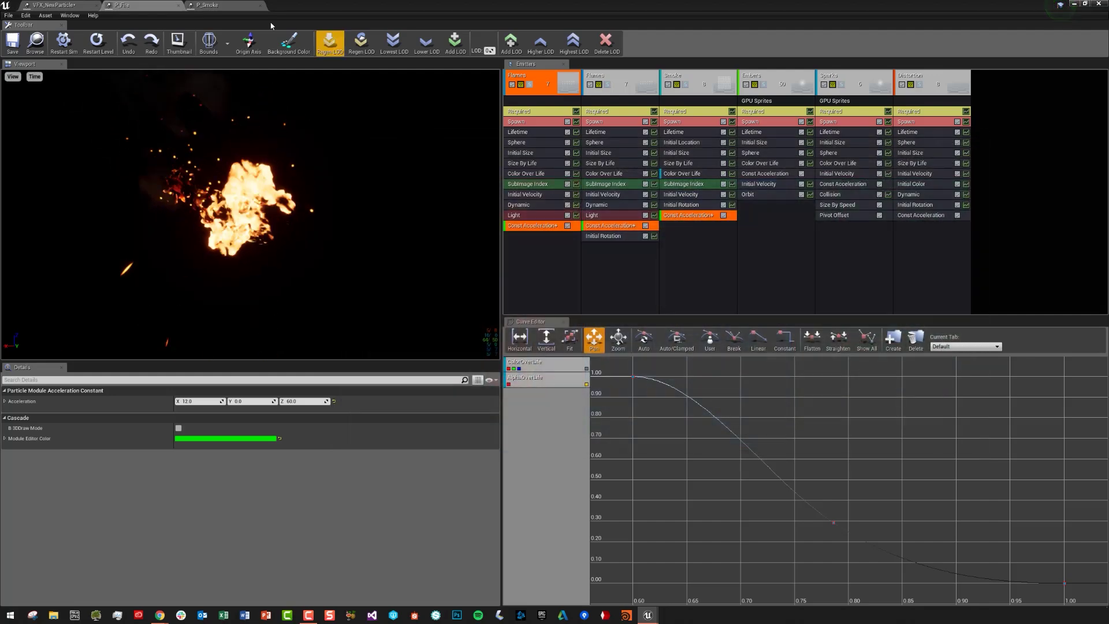
Close the Curve Editor panel and restore it to the Cascade layout
left_click(45, 16)
mouse_move(65, 18)
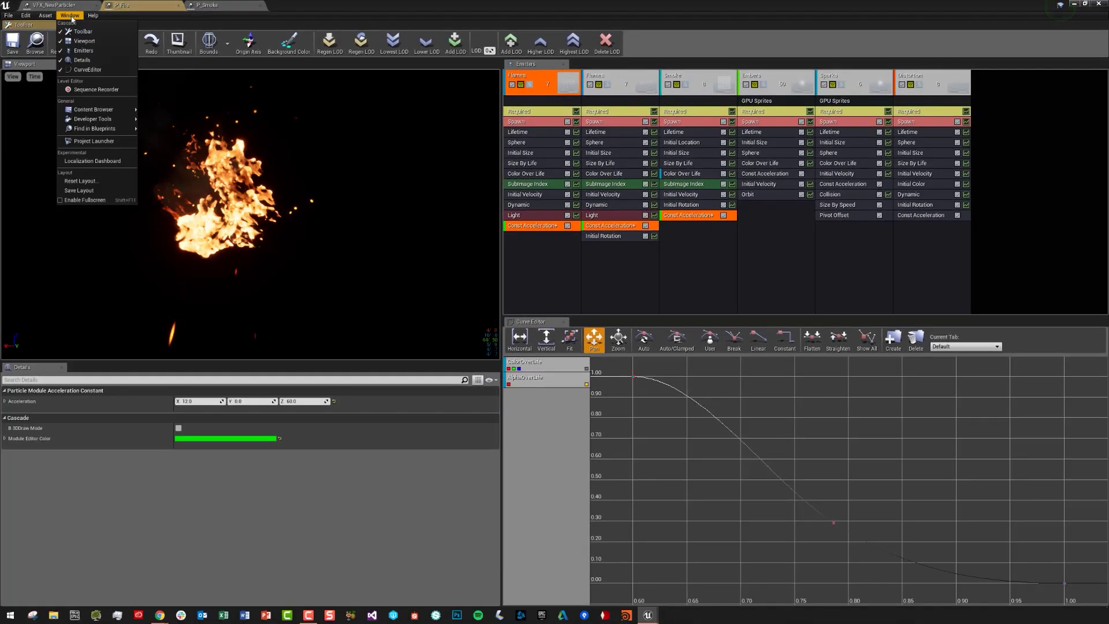
left_click(563, 322)
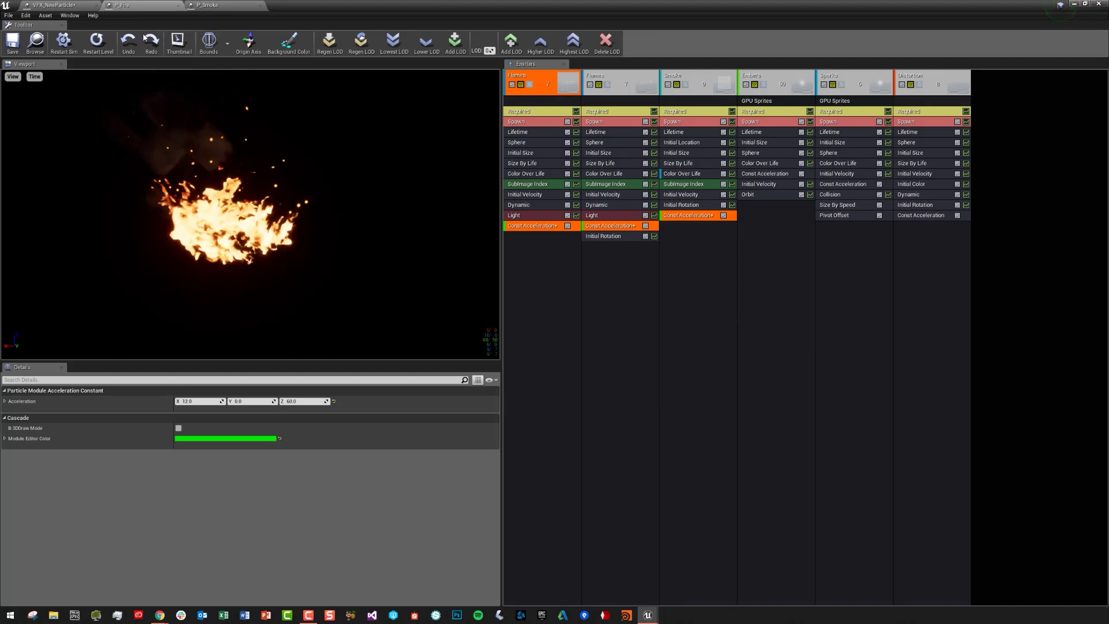
left_click(70, 15)
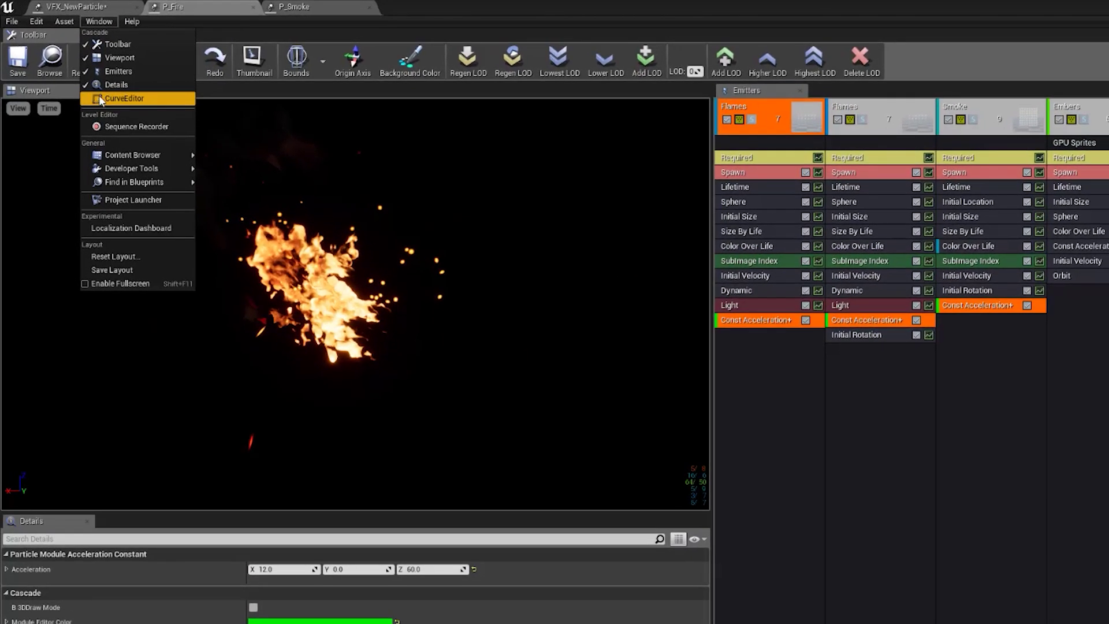
left_click(97, 101)
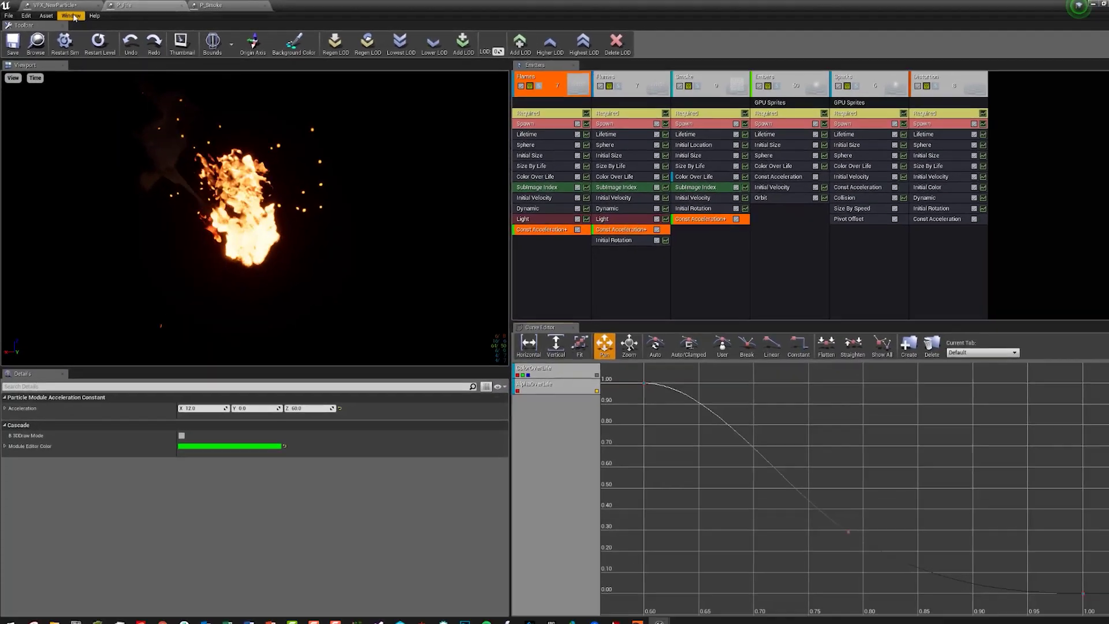
left_click(104, 22)
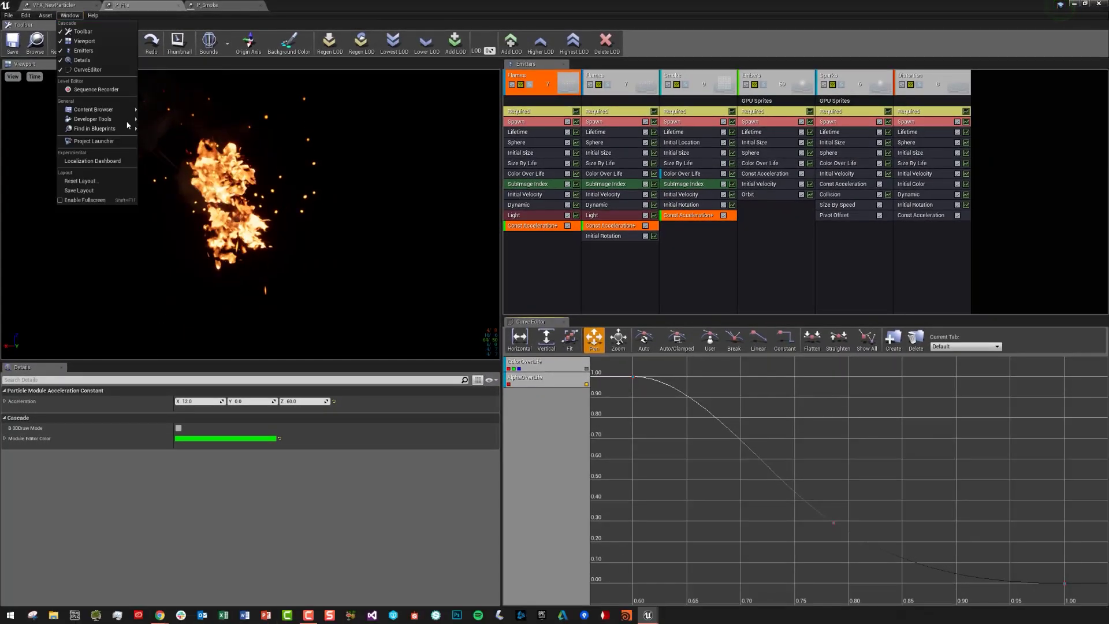
mouse_move(124, 109)
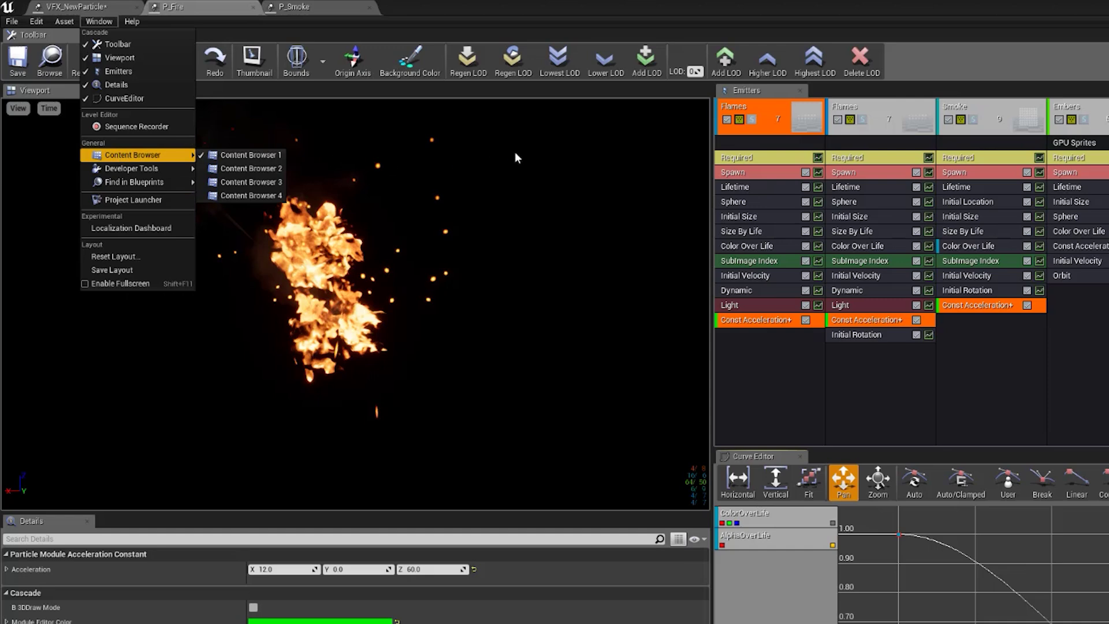
left_click(450, 133)
Open the Unreal Engine Support web page and reposition the browser so the particle editor's Help options are reachable
left_click(141, 22)
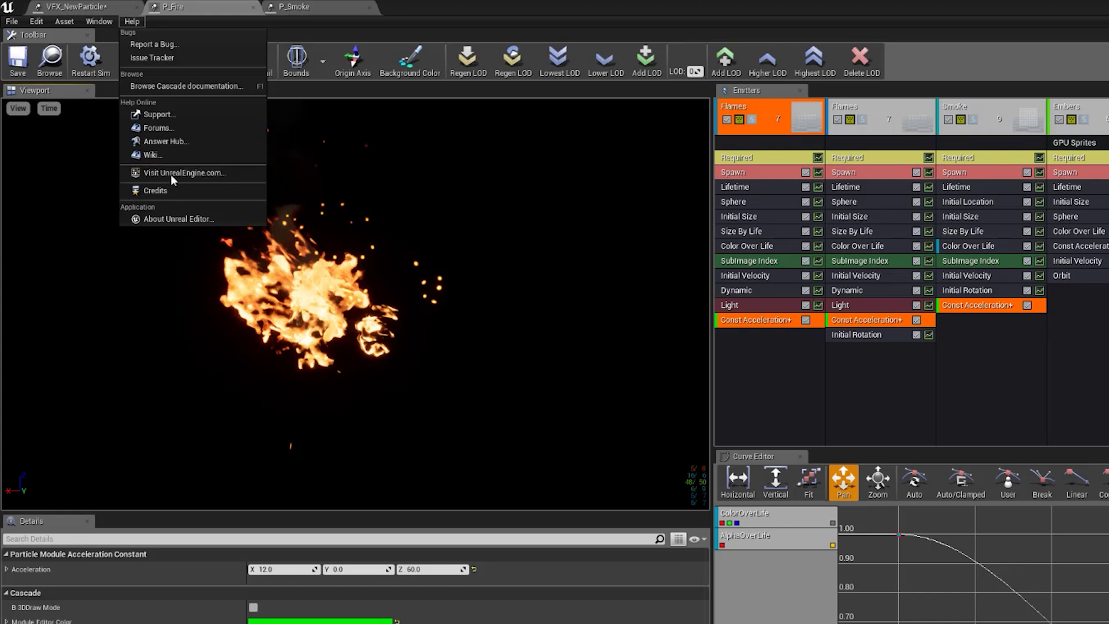
left_click(152, 115)
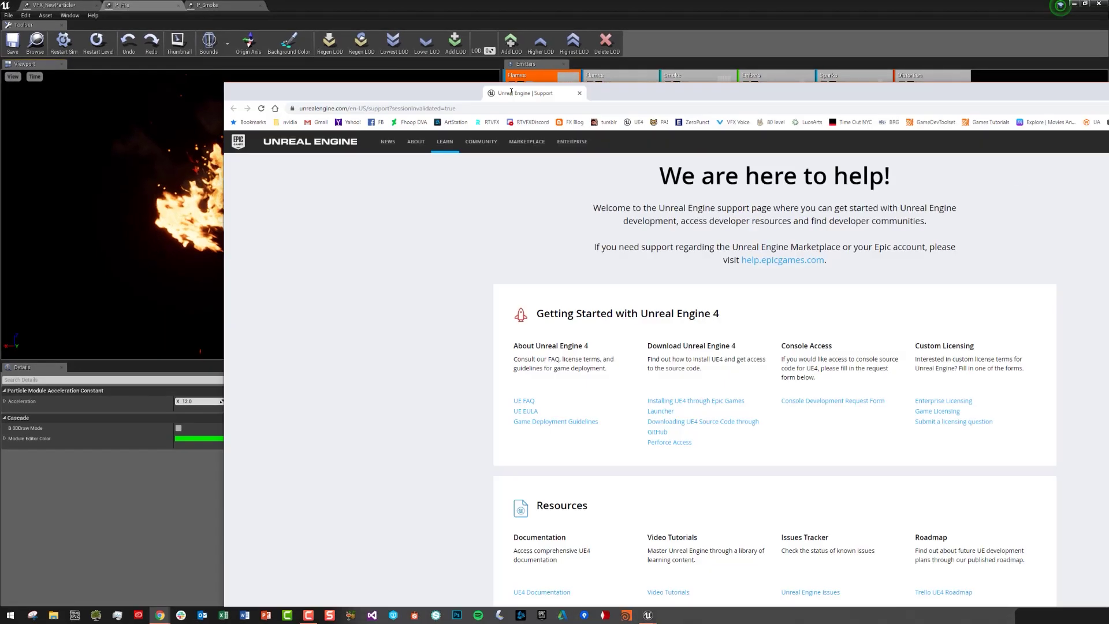
double_click(512, 91)
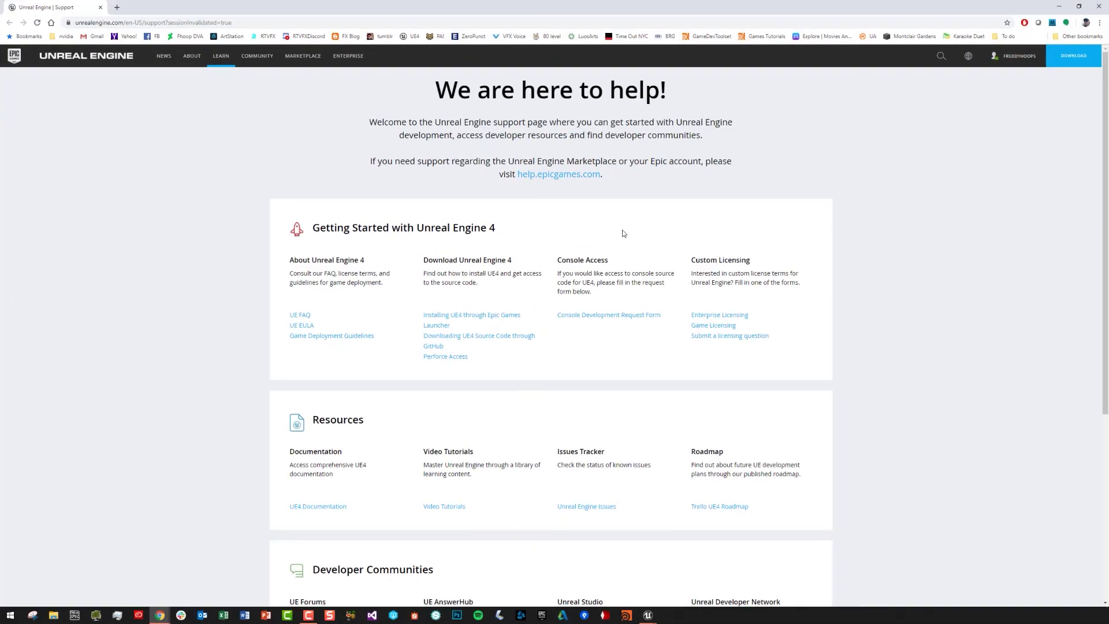
left_click_drag(256, 6, 461, 64)
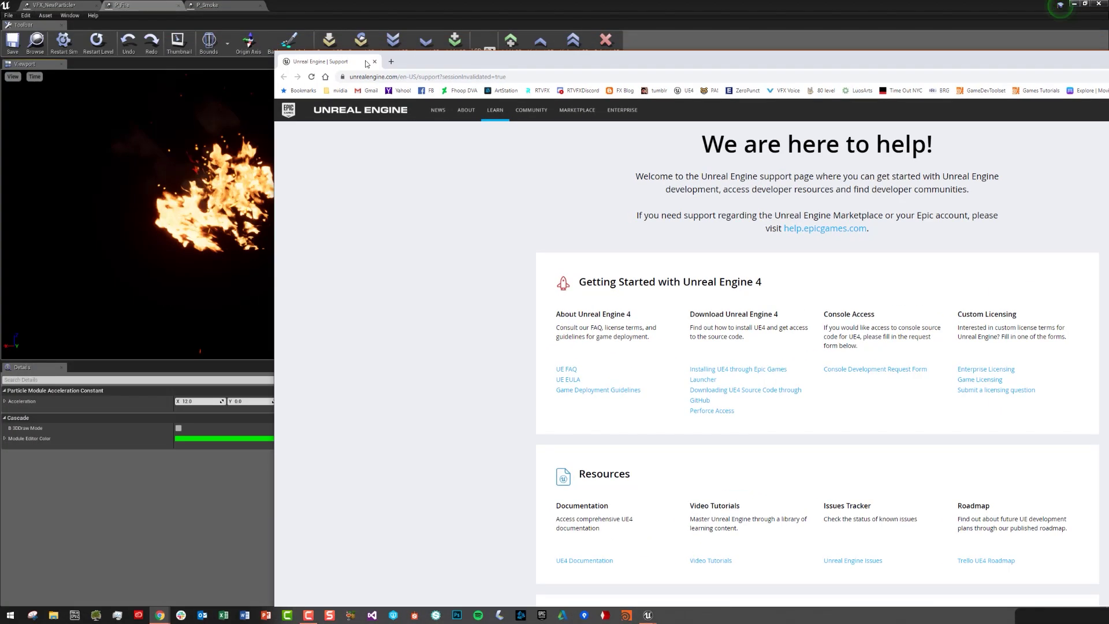
Open the Unreal Engine Forums web page and return to the particle editor
left_click(95, 17)
left_click(118, 91)
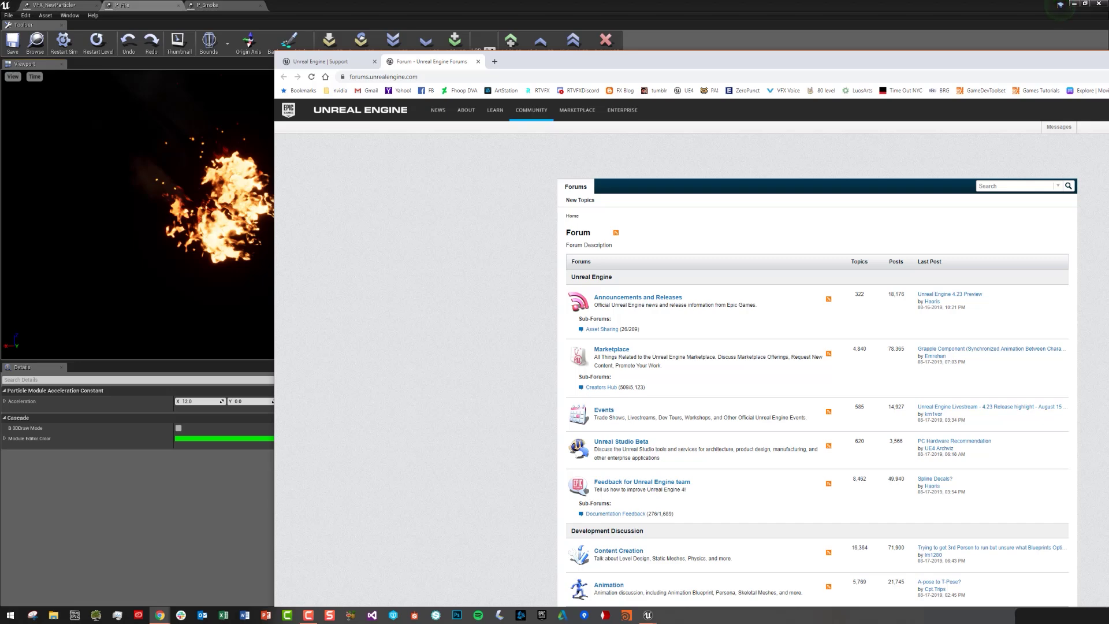
key("alt+Tab")
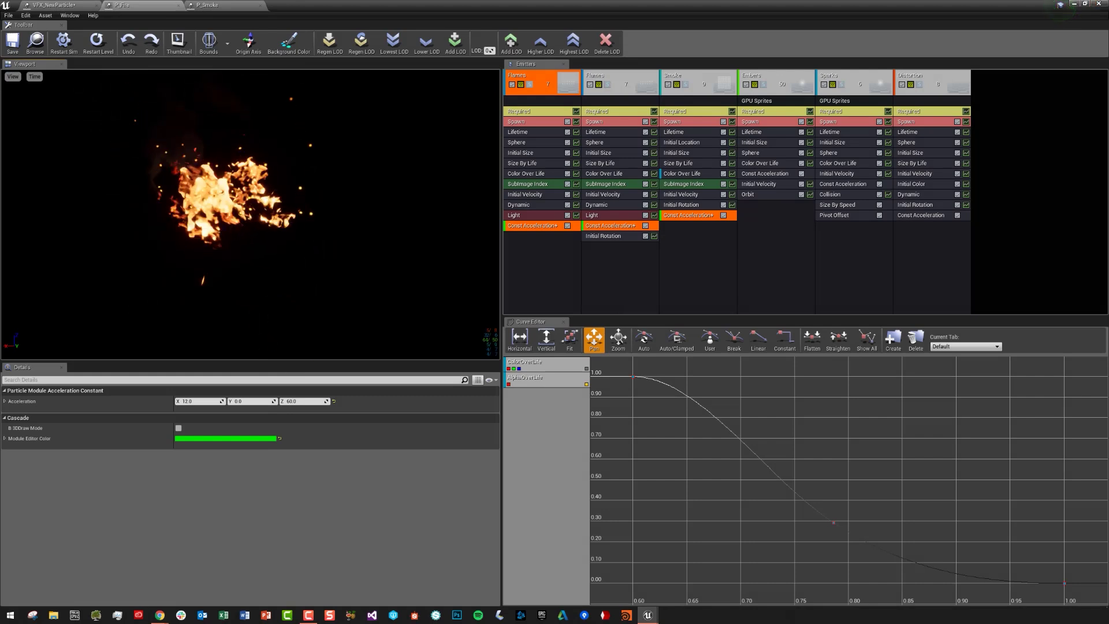
key("alt+Tab")
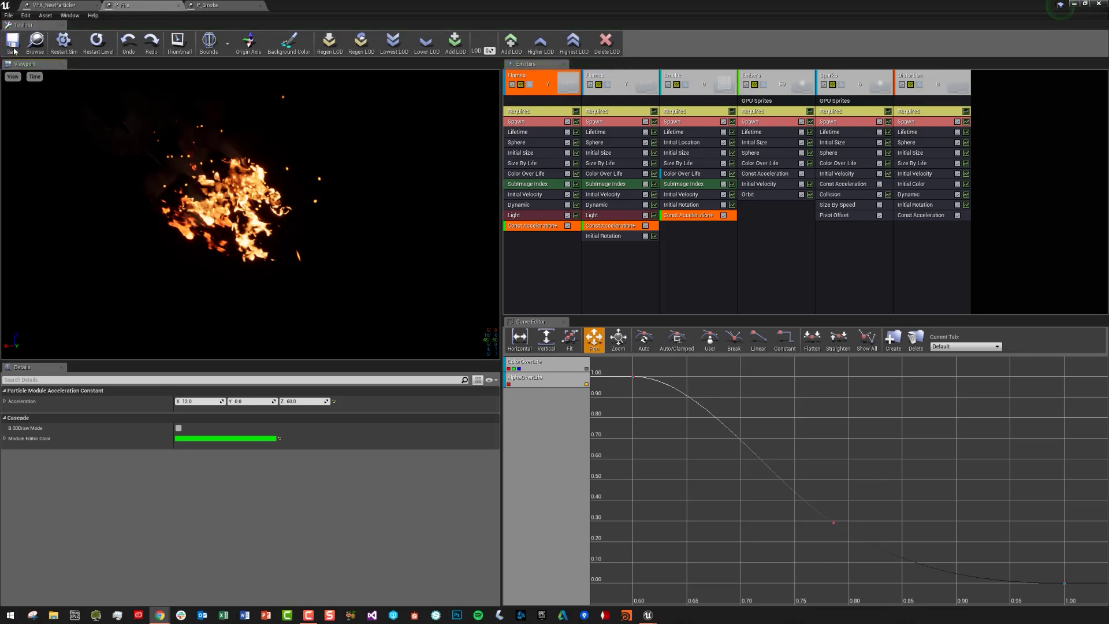
Move the particle editor aside, show the StarterContent folder, and locate P_Fire in the Content Browser from the editor
left_click(35, 46)
left_click_drag(555, 6, 838, 27)
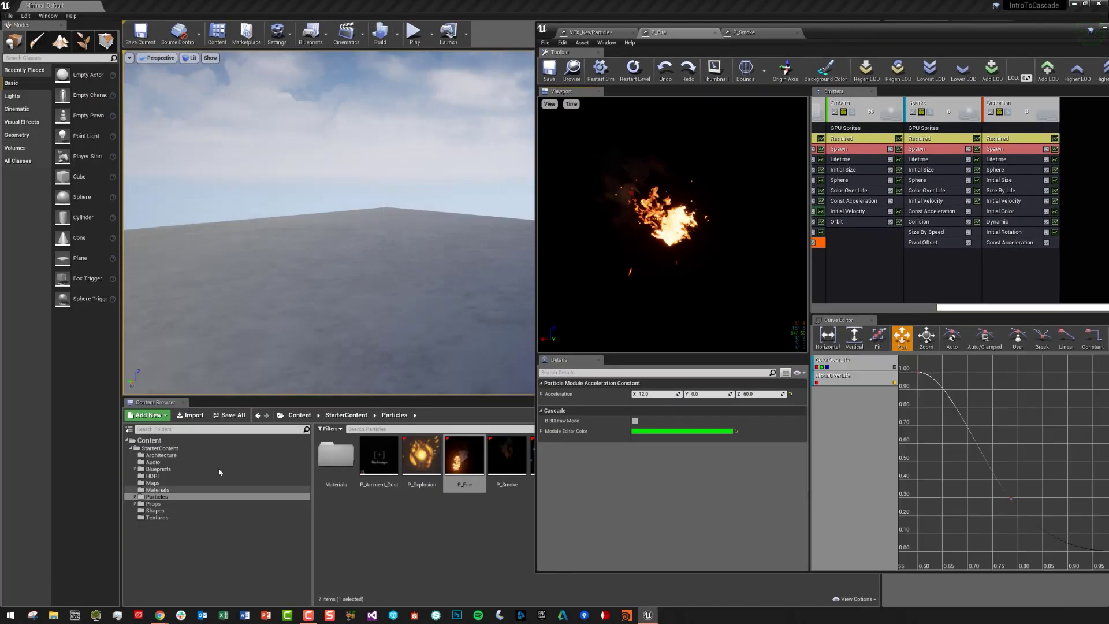
left_click(160, 449)
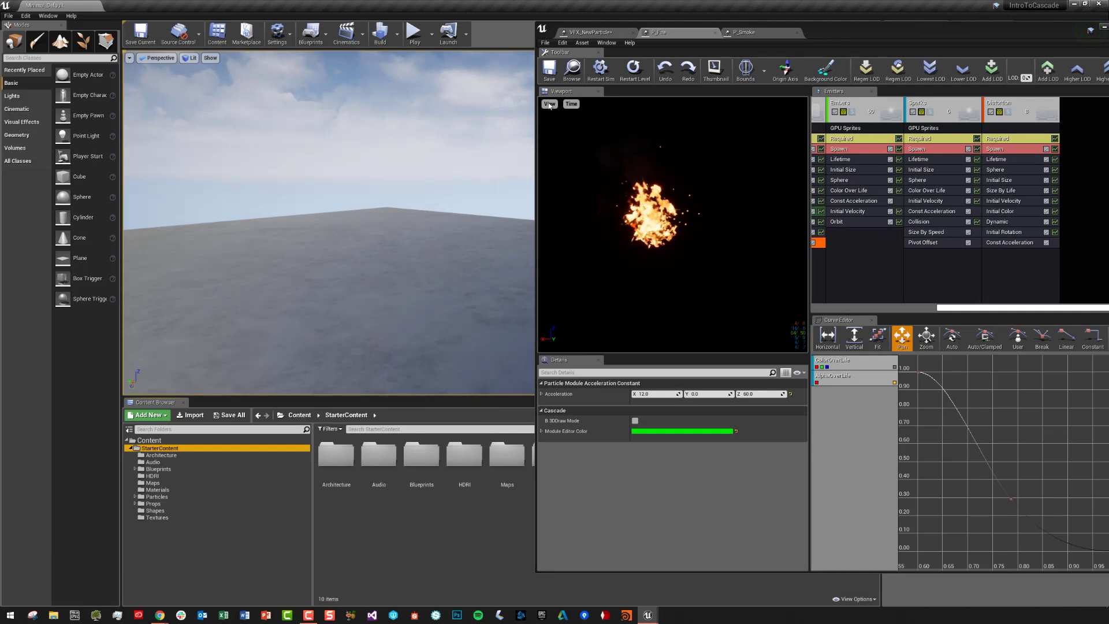
left_click(572, 69)
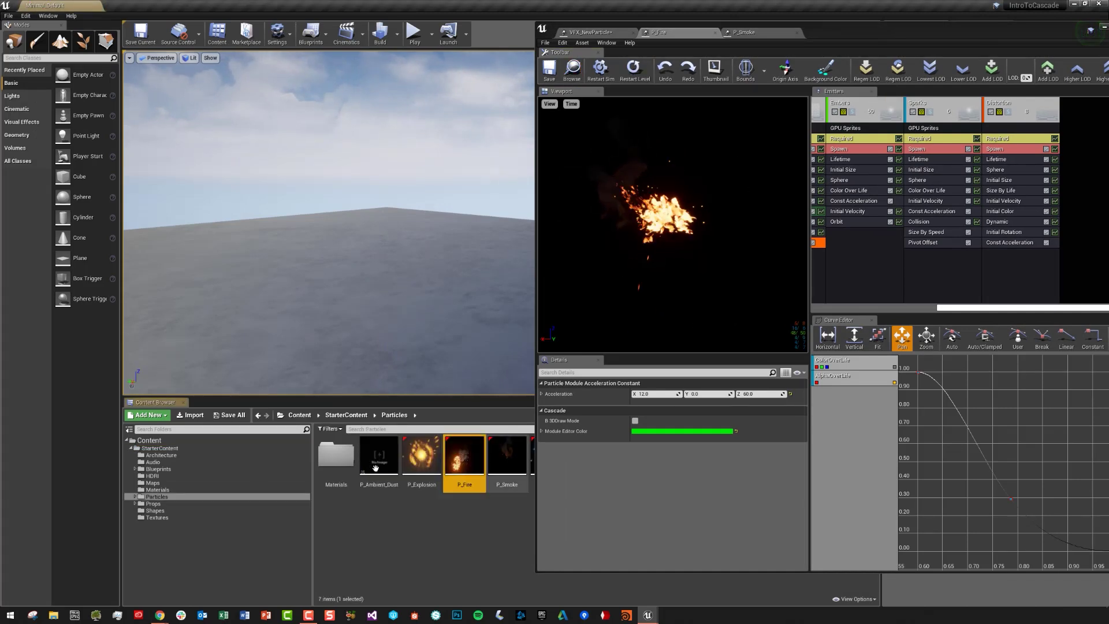
Place an instance of P_Fire on the ground in the level viewport
mouse_move(458, 462)
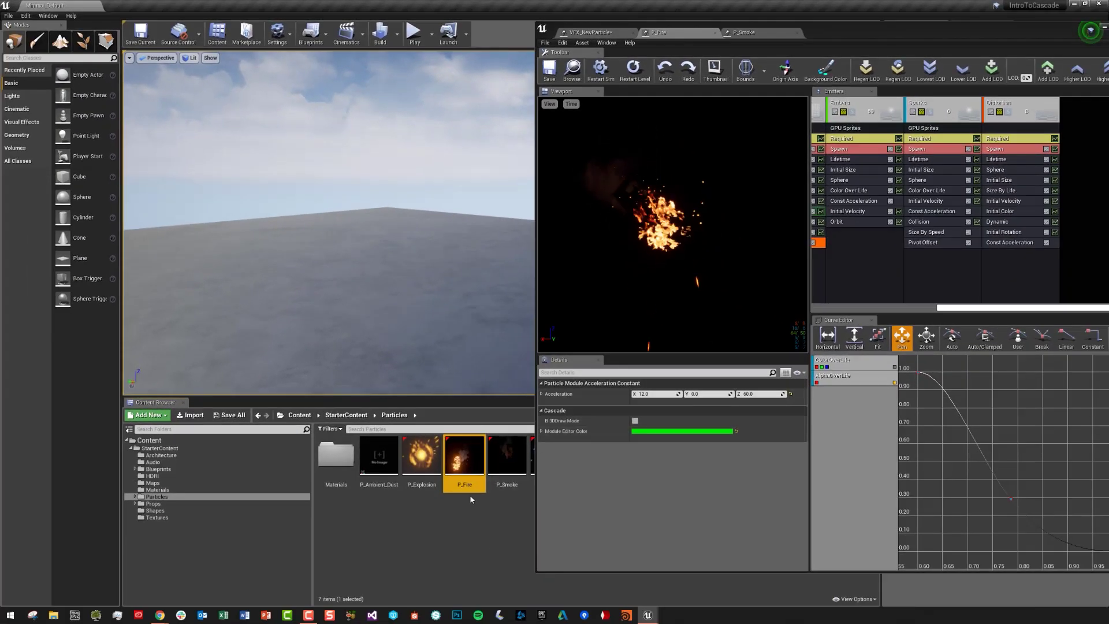
left_click_drag(465, 462, 397, 270)
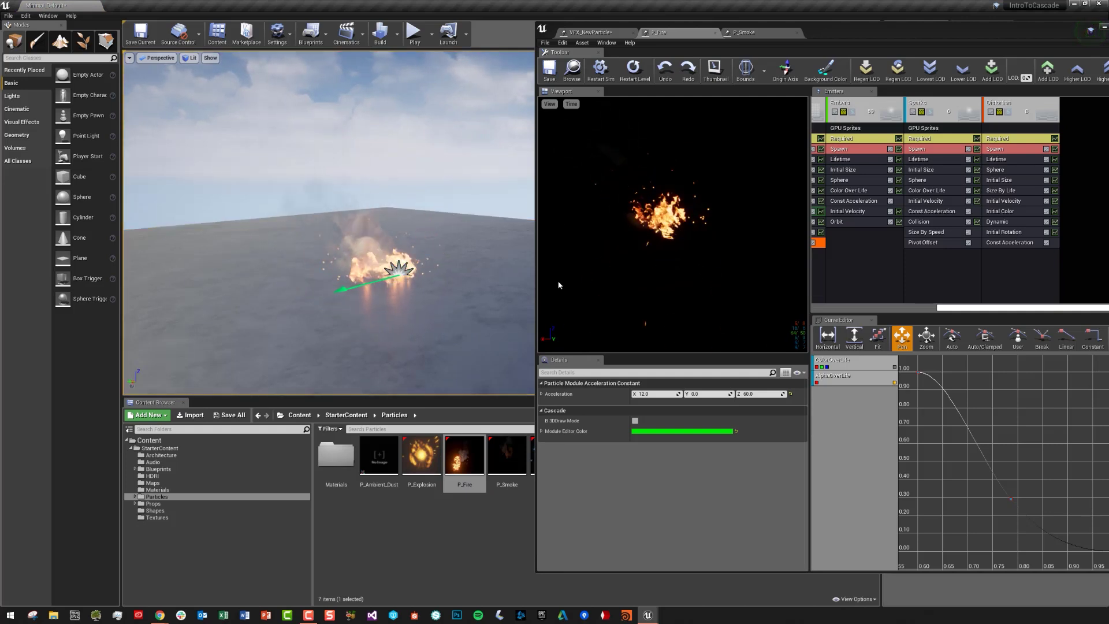
Restart the fire simulation in the particle editor's preview and in the level
left_click(601, 68)
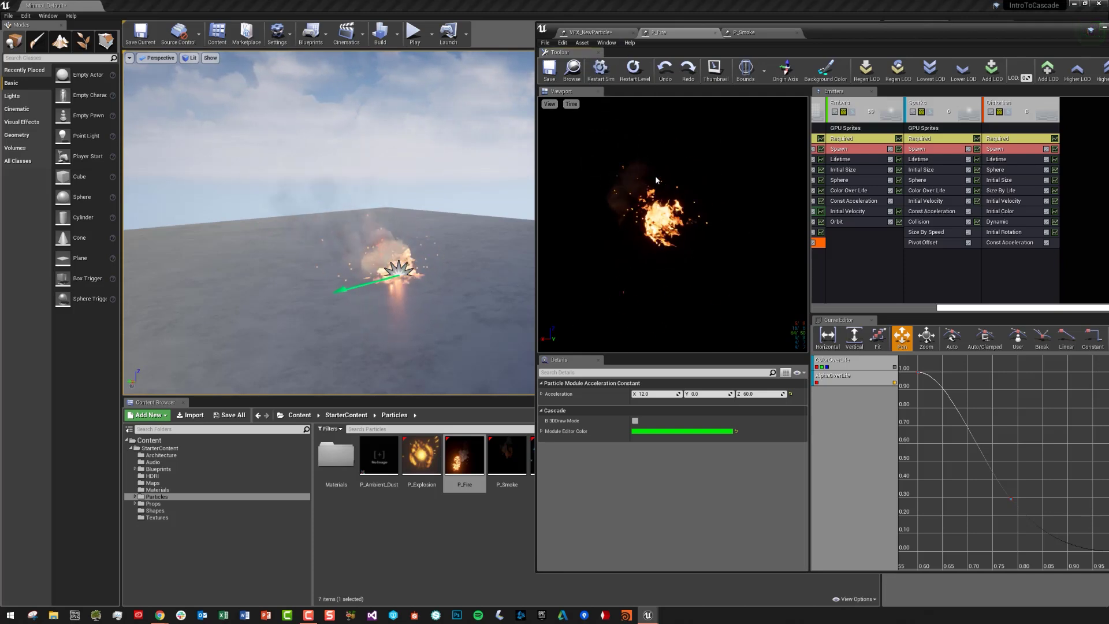
left_click(634, 67)
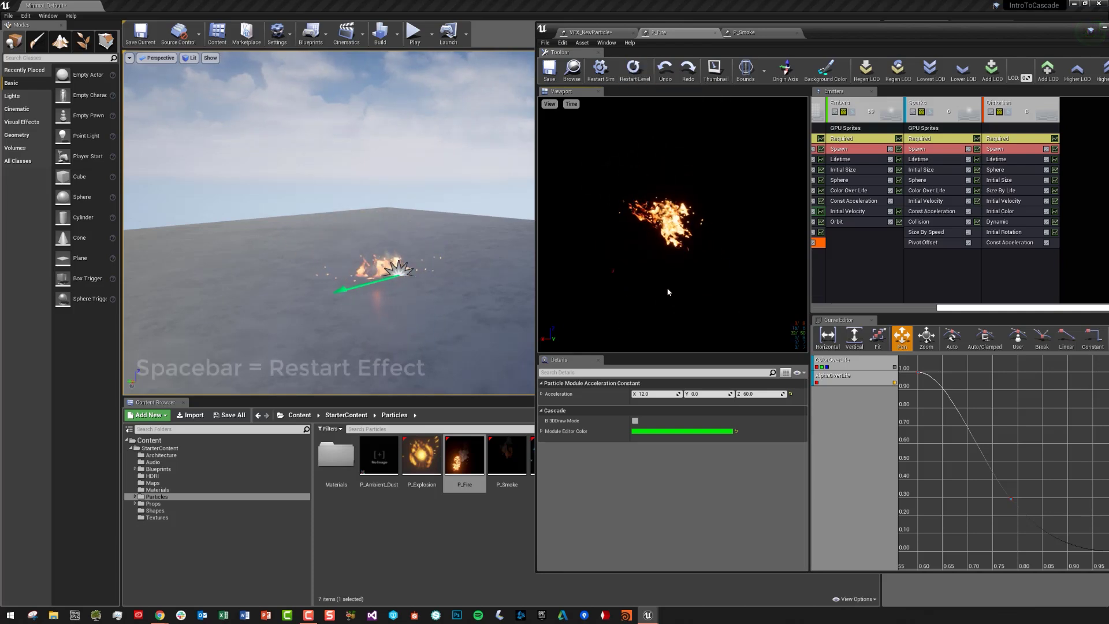
key("space")
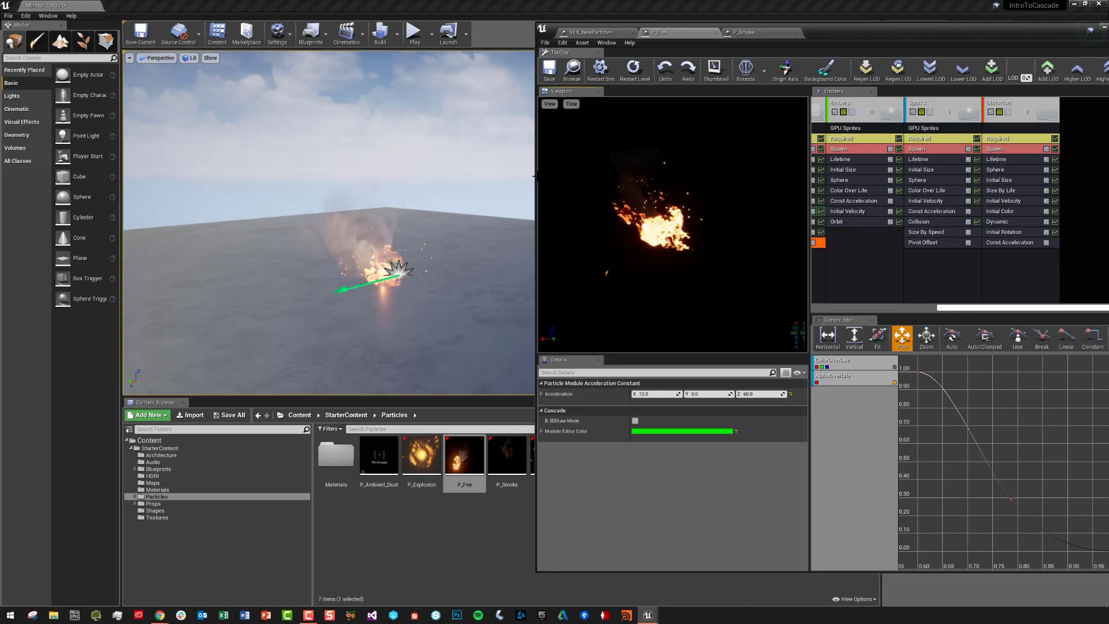
Capture the current particle preview as P_Fire's thumbnail and check it in the Content Browser
mouse_move(860, 34)
left_mouse_down()
mouse_move(839, 26)
mouse_move(852, 32)
left_mouse_up()
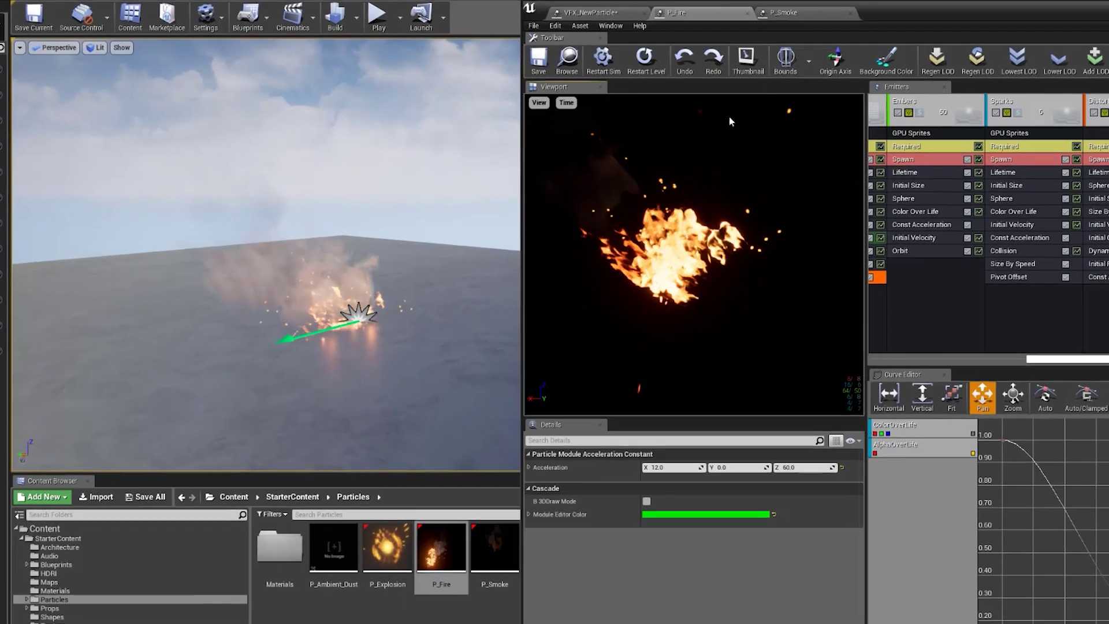
left_click(748, 58)
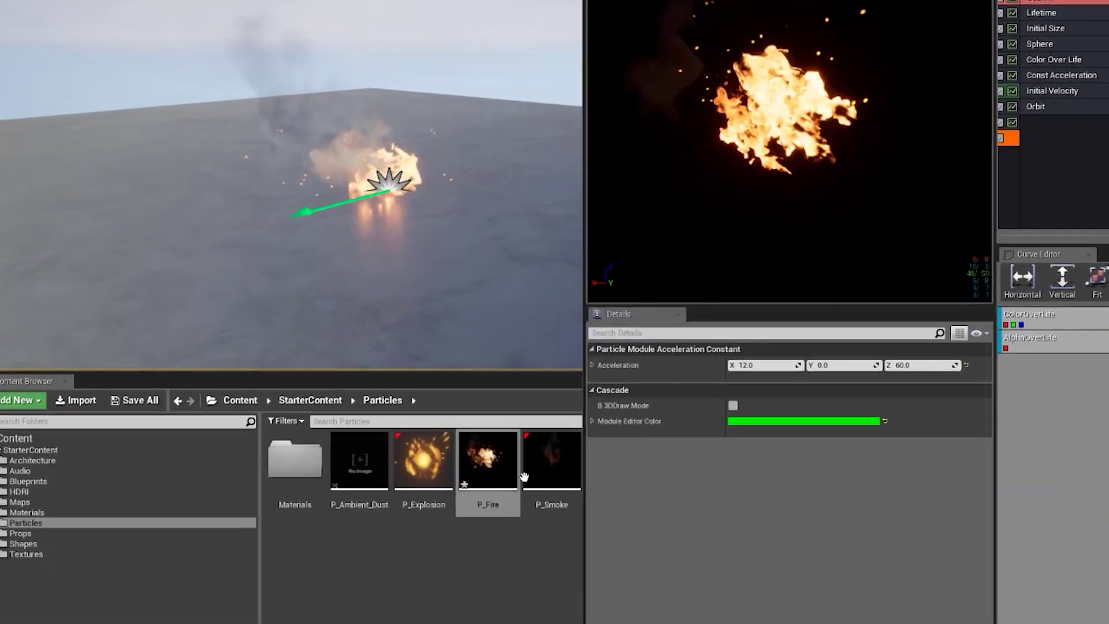
mouse_move(497, 478)
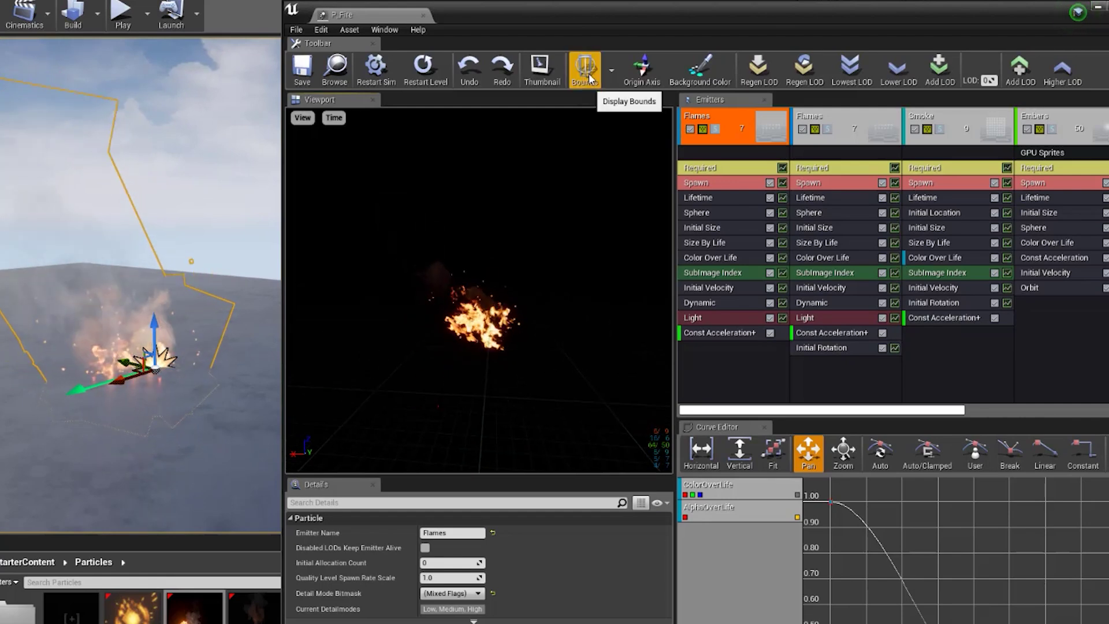
Display the fire effect's bounds in the particle preview and inspect them from several angles
left_click(589, 78)
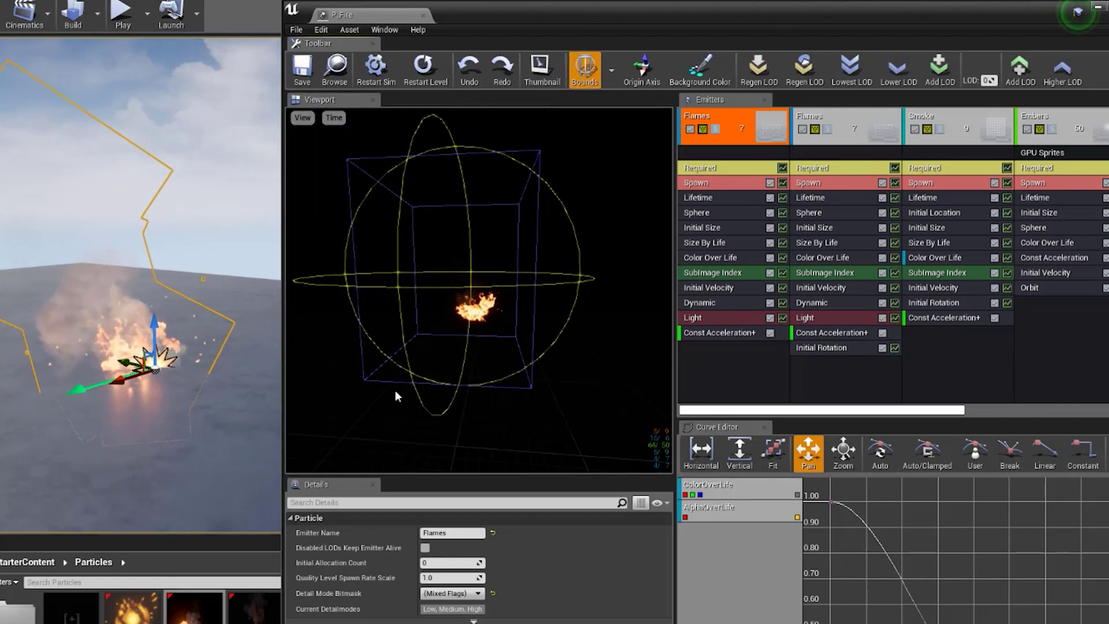
left_click_drag(451, 238, 497, 188)
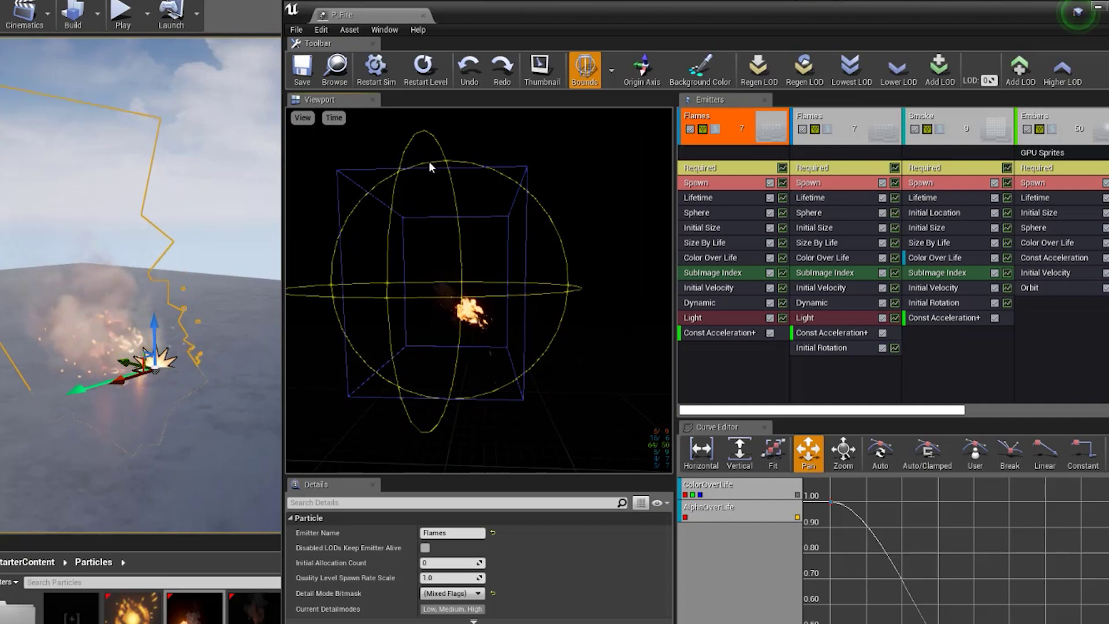
left_click_drag(544, 318, 526, 256)
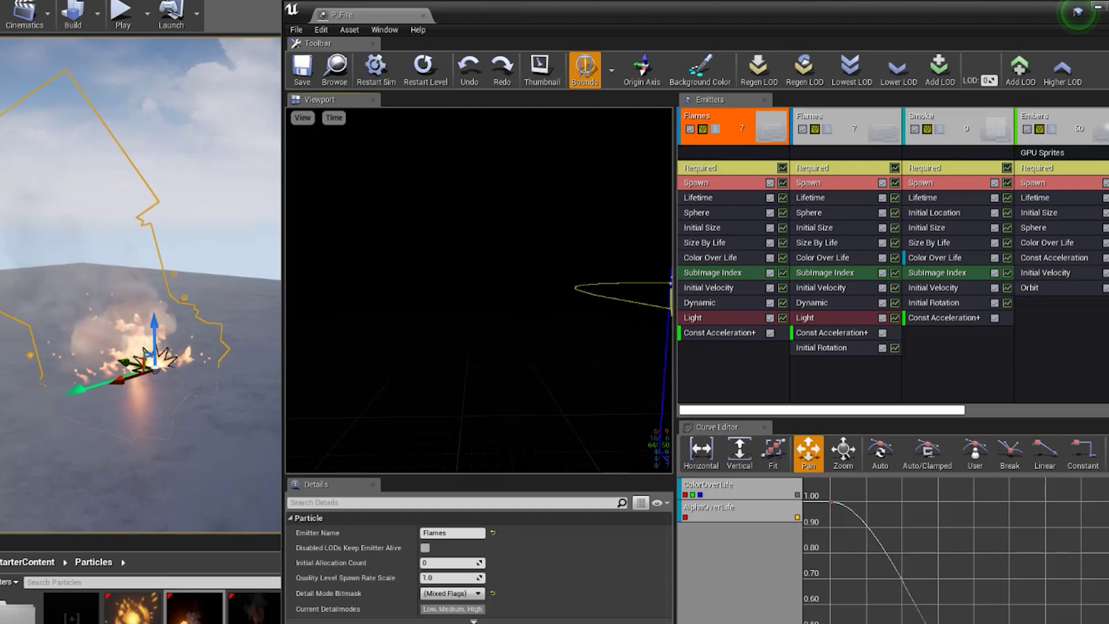
left_click_drag(525, 256, 563, 278)
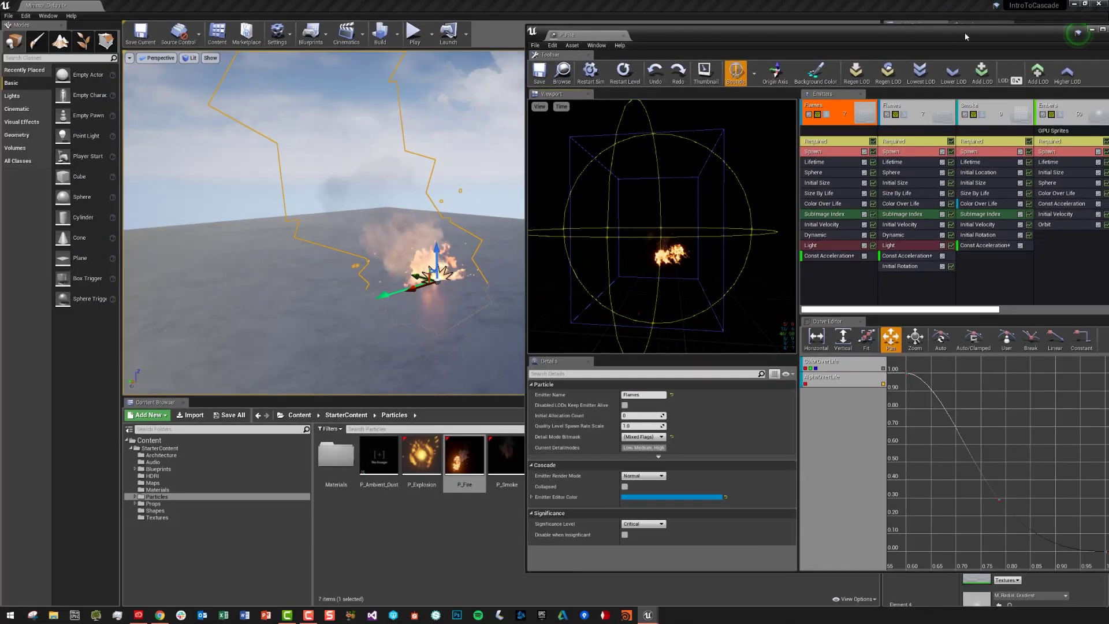
Maximize the particle editor and set the particle system's fixed relative bounding box minimum to -1 on X, Y and Z
double_click(953, 33)
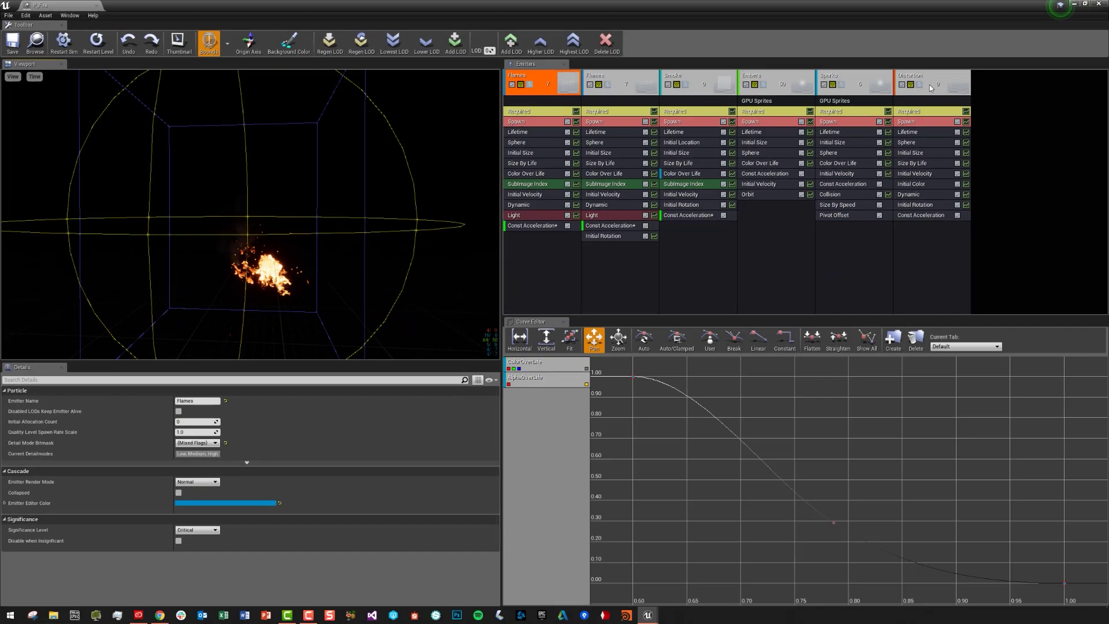
left_click(1027, 168)
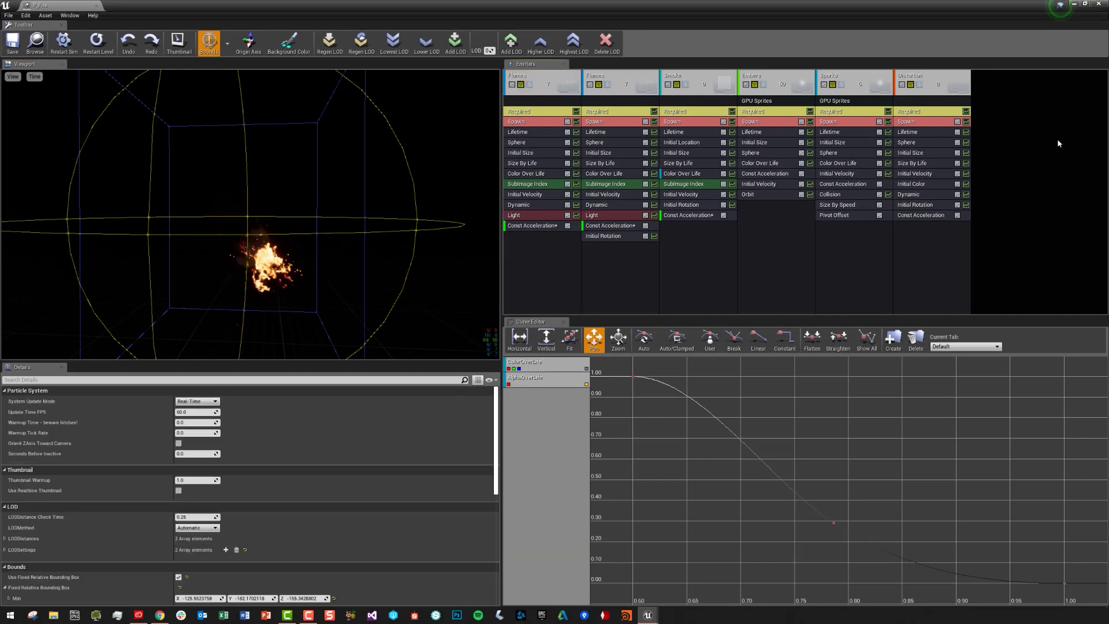
scroll(355, 507, "down", 3)
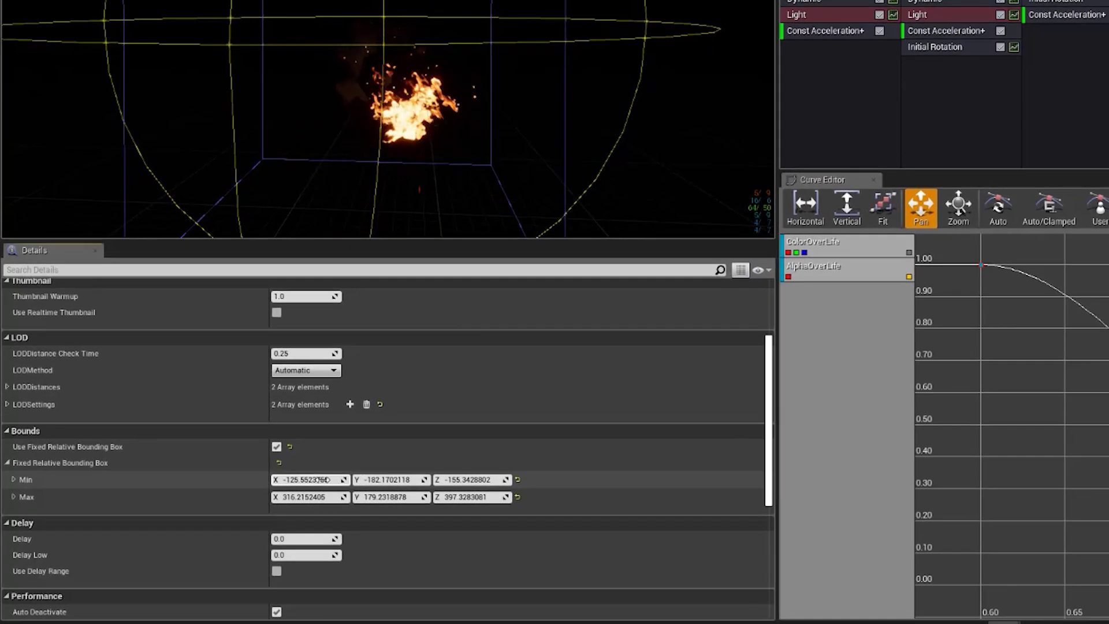
left_click(322, 480)
type("-1")
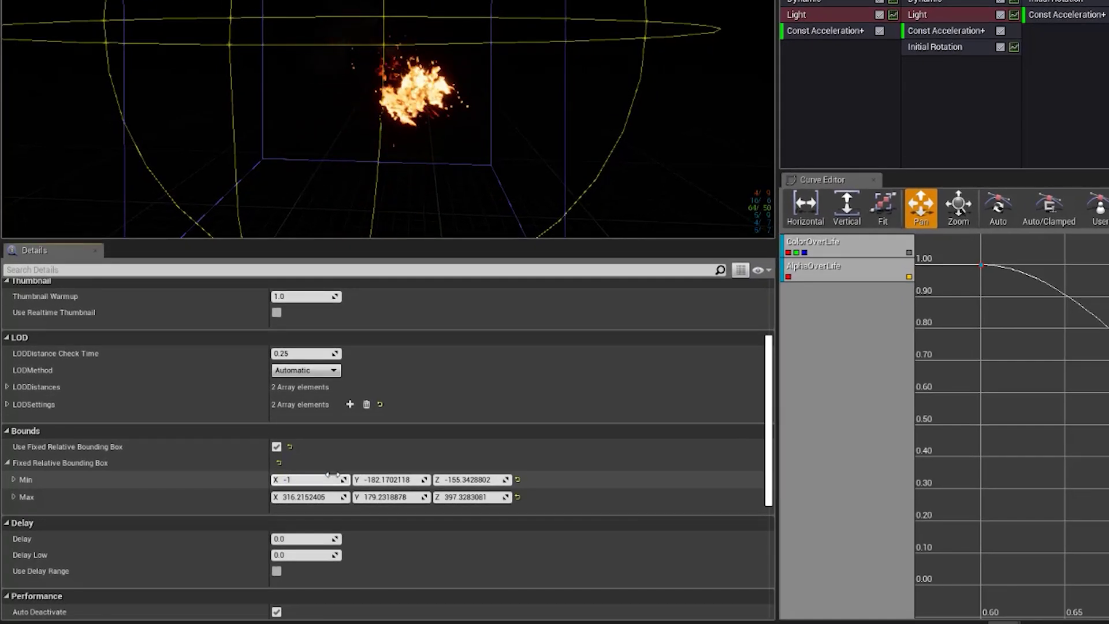
key("Tab")
type("-")
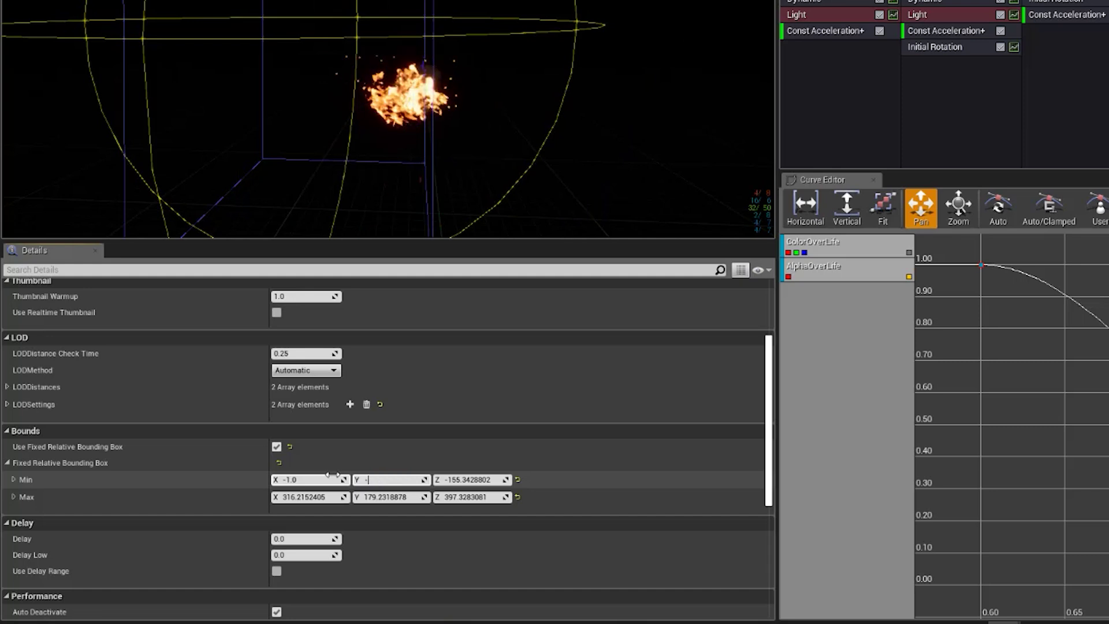
type("1")
key("Tab")
key("Tab")
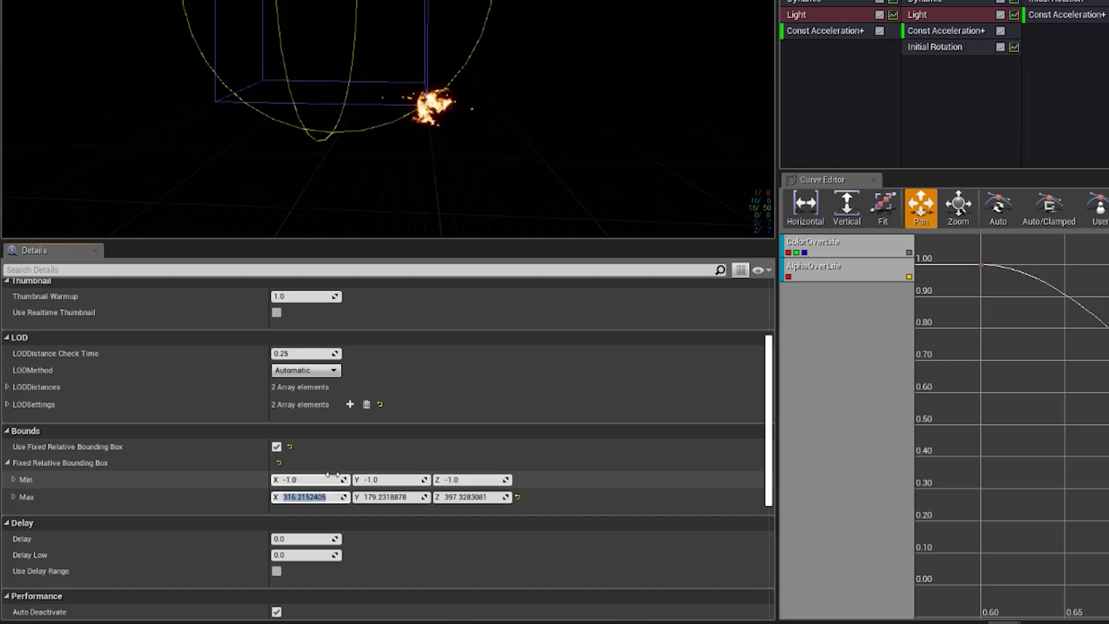
Set the fixed relative bounding box maximum to 1 on X, Y and Z
type("1")
key("Tab")
type("1")
key("Tab")
type("1")
key("Tab")
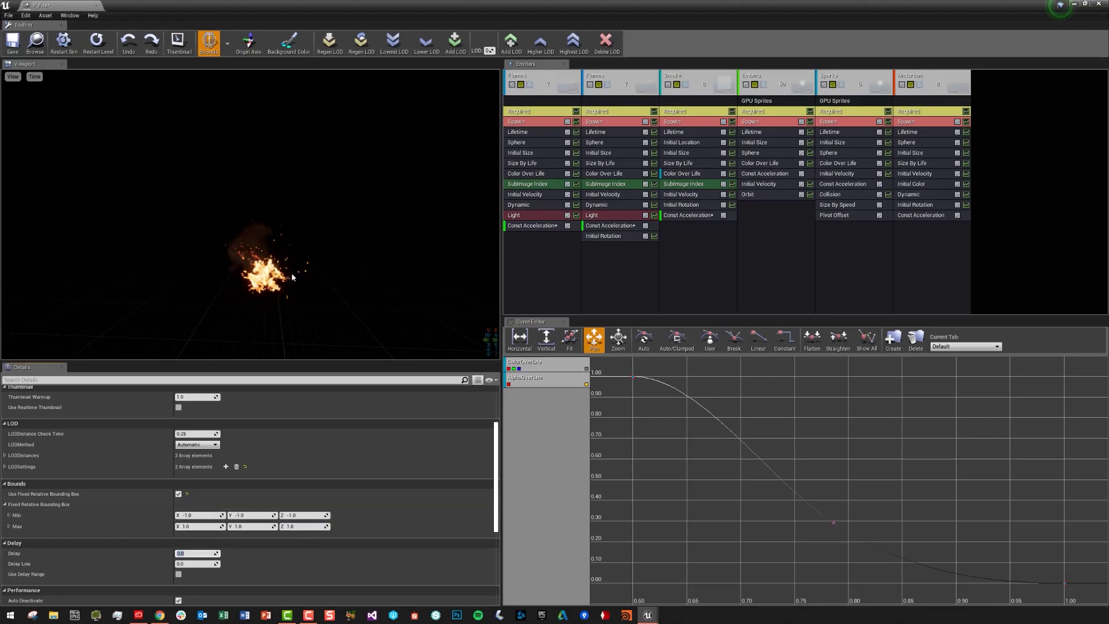
Move the particle editor aside and examine how the level's fire renders with the small bounds from different view angles
left_click_drag(309, 6, 858, 27)
left_click_drag(512, 198, 535, 166)
mouse_move(503, 229)
left_mouse_down()
mouse_move(504, 254)
mouse_move(501, 236)
left_mouse_up()
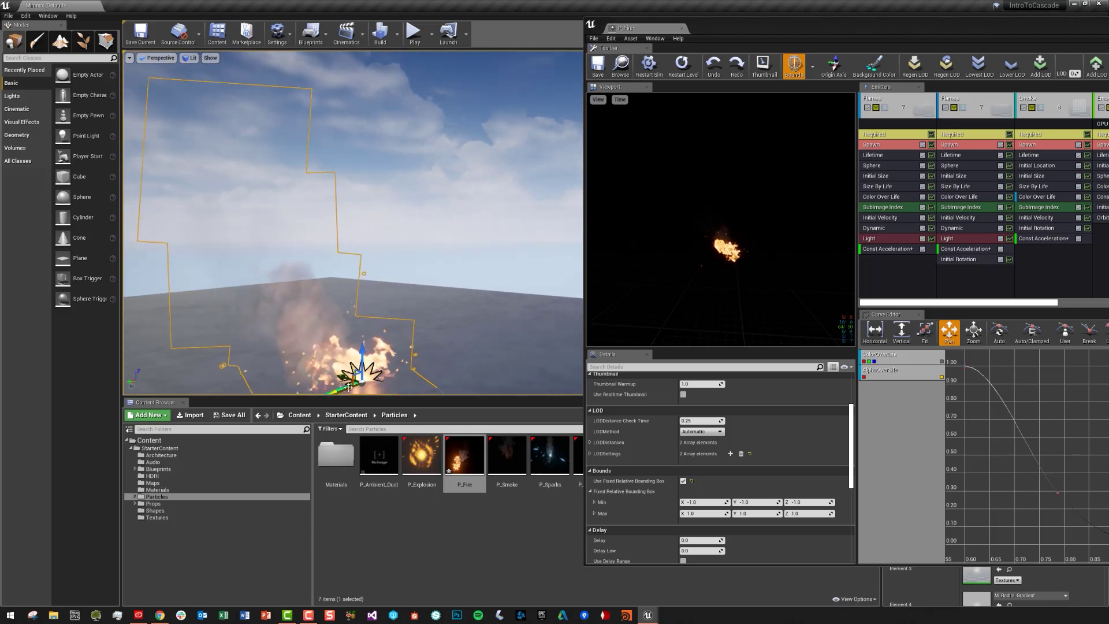
mouse_move(502, 237)
left_mouse_down()
mouse_move(500, 257)
mouse_move(498, 228)
mouse_move(498, 240)
left_mouse_up()
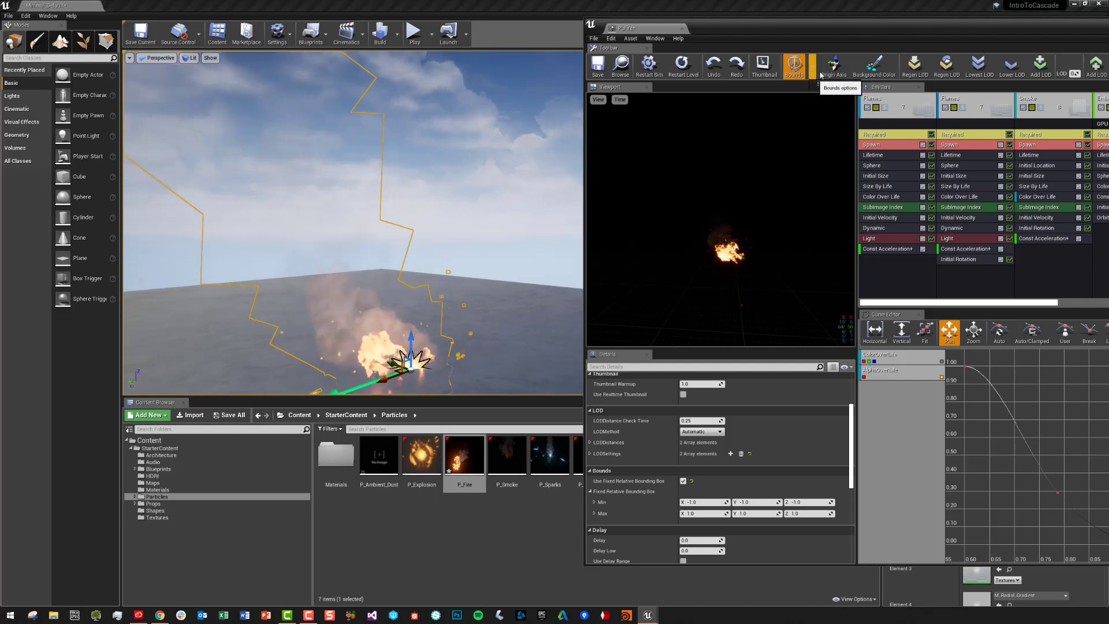
Recalculate the particle system's fixed bounds and toggle Use Fixed Relative Bounding Box off and back on
left_click(837, 85)
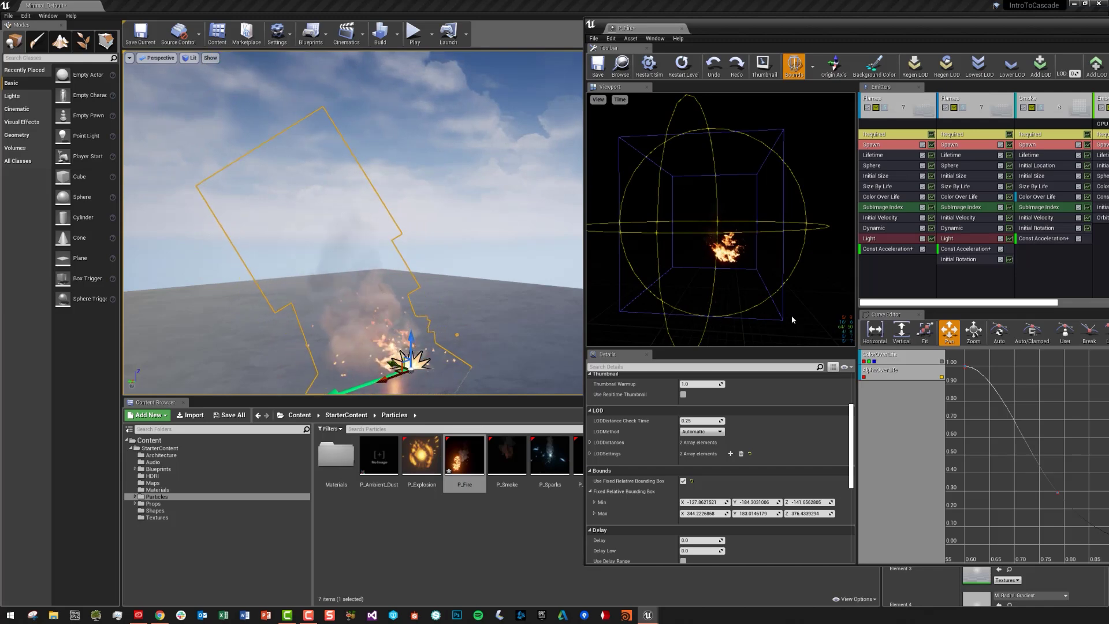
left_click_drag(803, 17, 670, 37)
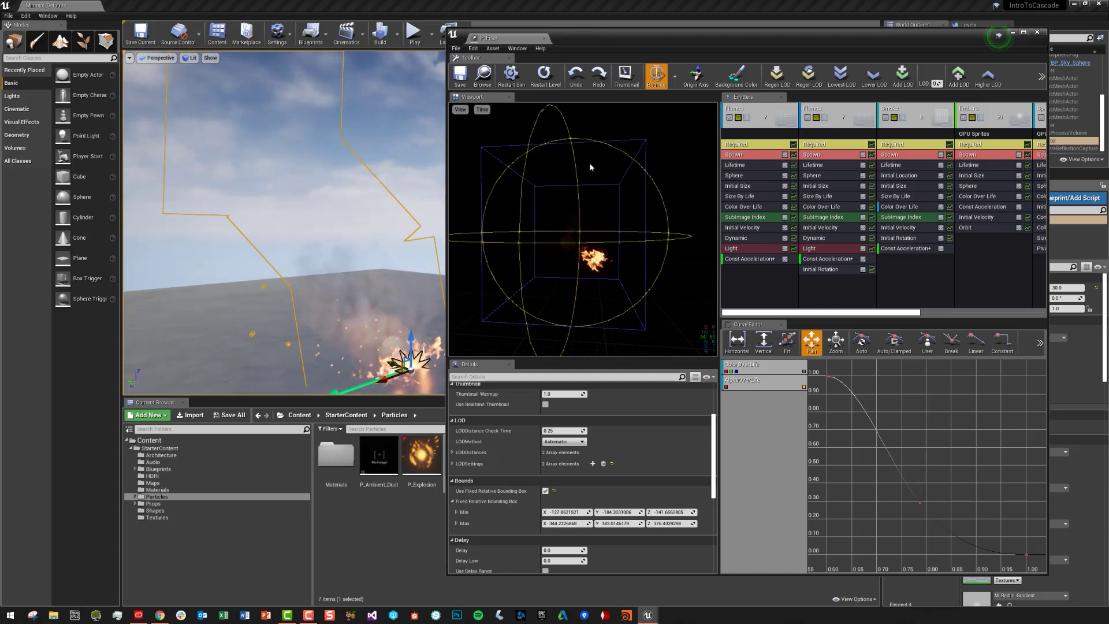
left_click(545, 492)
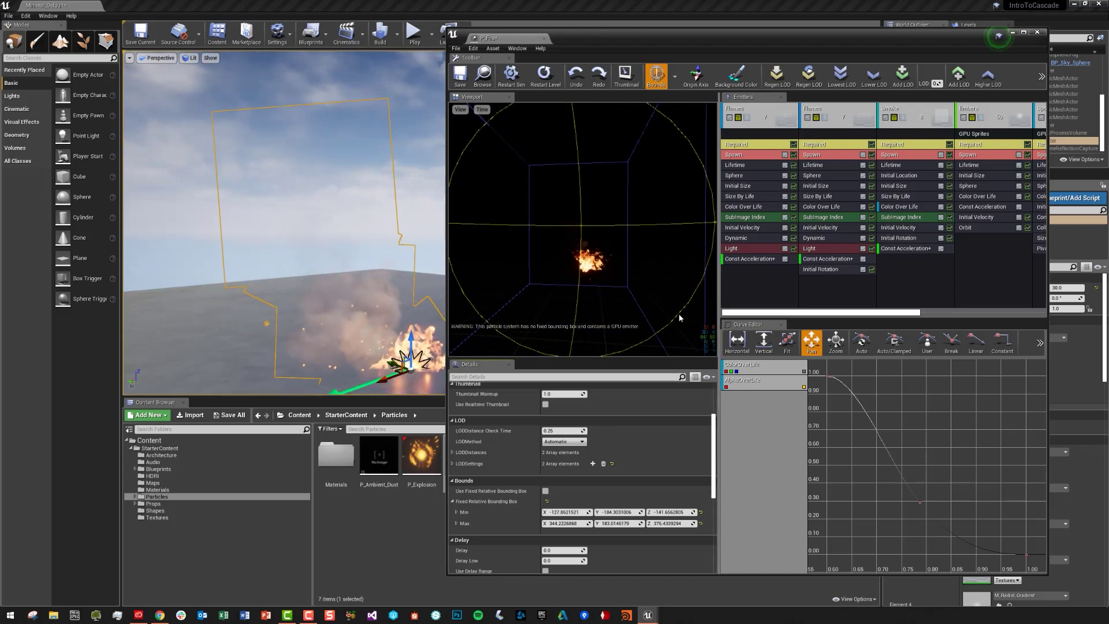
left_click(546, 491)
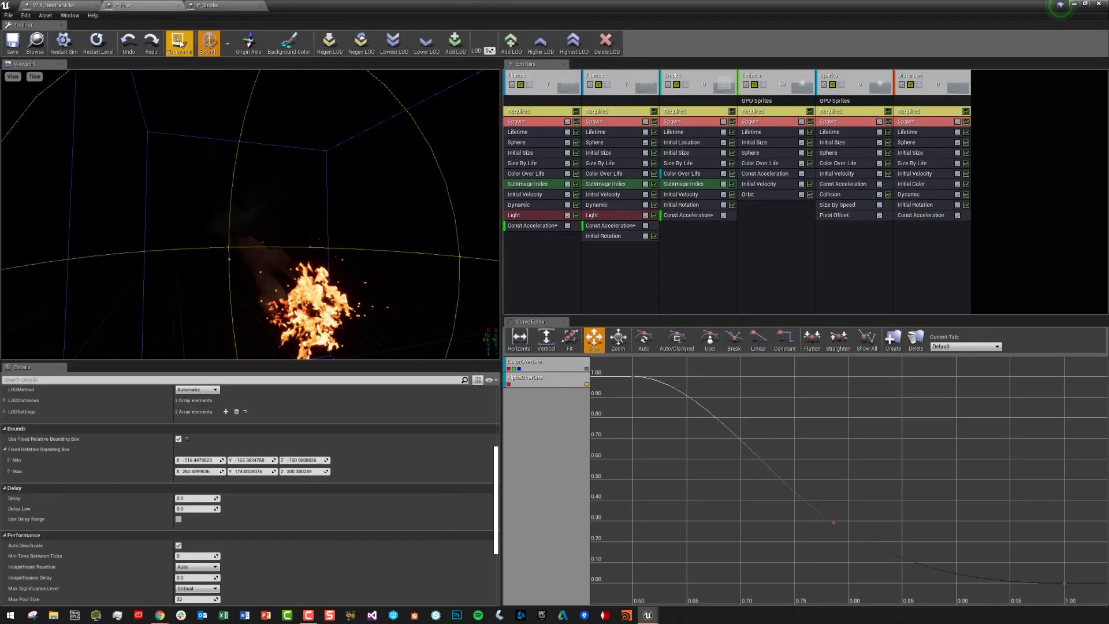
Hide the bounds and display the origin axis in the particle preview
left_click(209, 41)
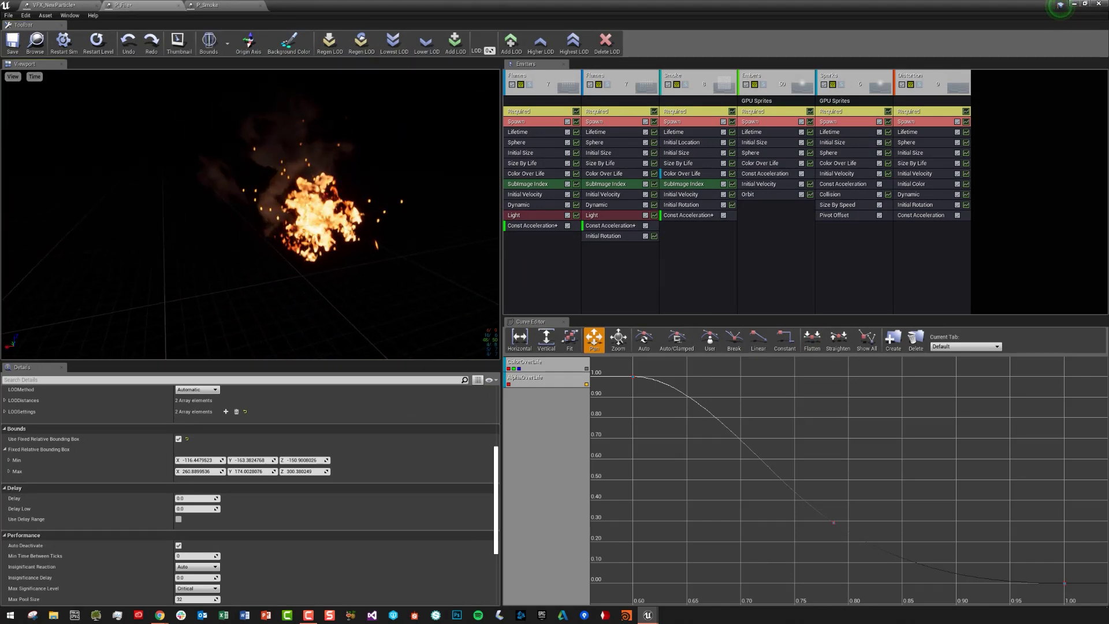
left_click(248, 42)
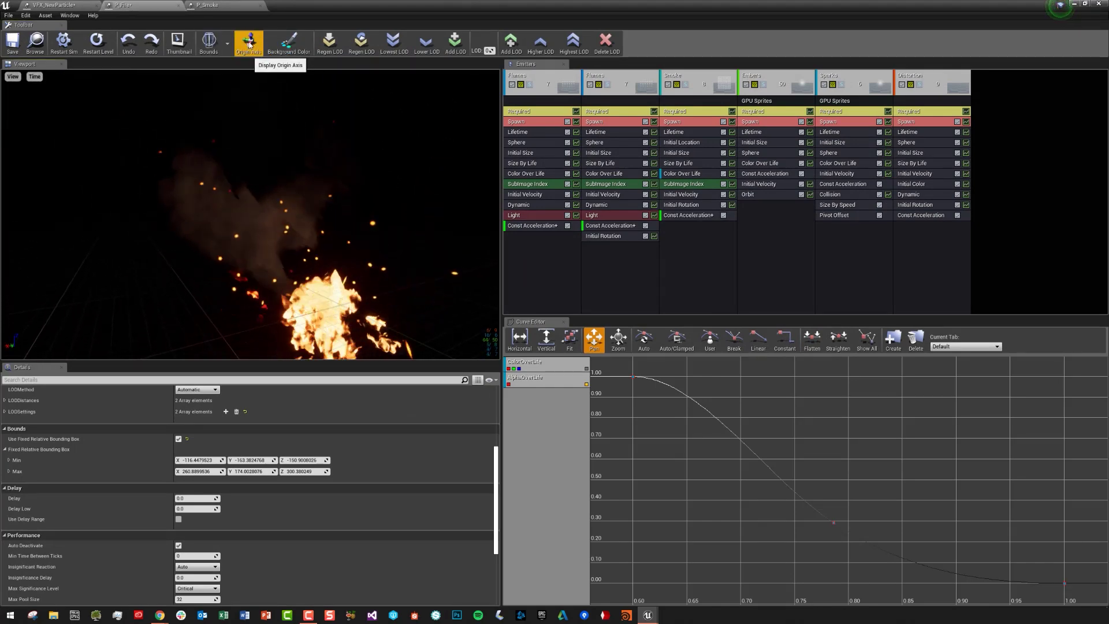
left_click_drag(289, 174, 355, 165)
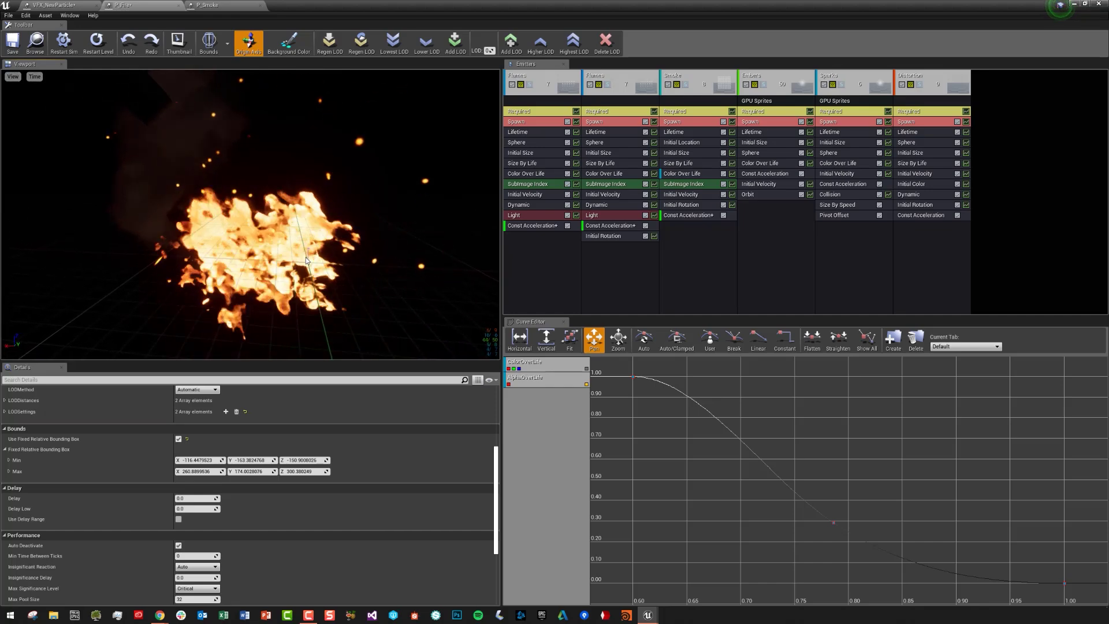
mouse_move(348, 206)
left_mouse_down()
mouse_move(350, 167)
mouse_move(349, 194)
left_mouse_up()
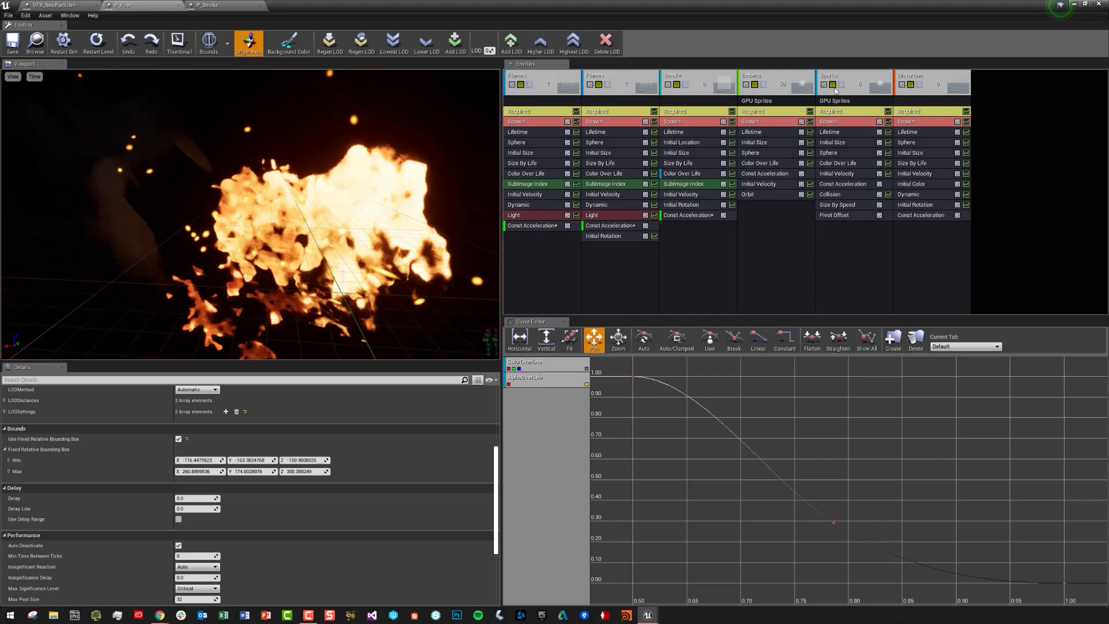
Solo the Distortion emitter to examine the origin axis, and restore all emitters
left_click(920, 85)
left_click_drag(243, 219, 359, 217)
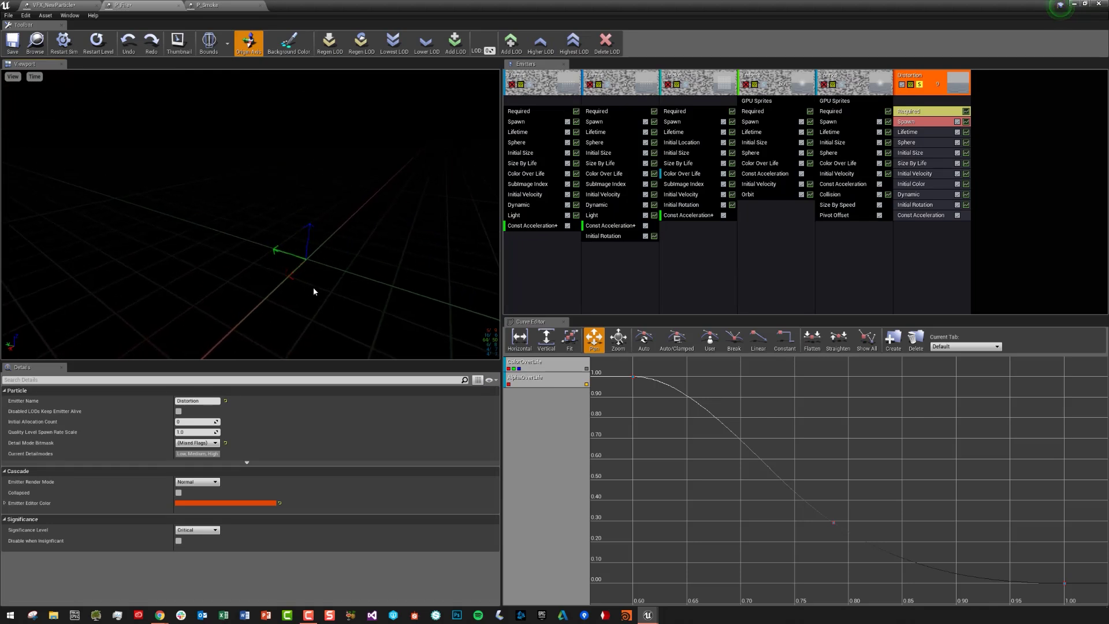
left_click(919, 84)
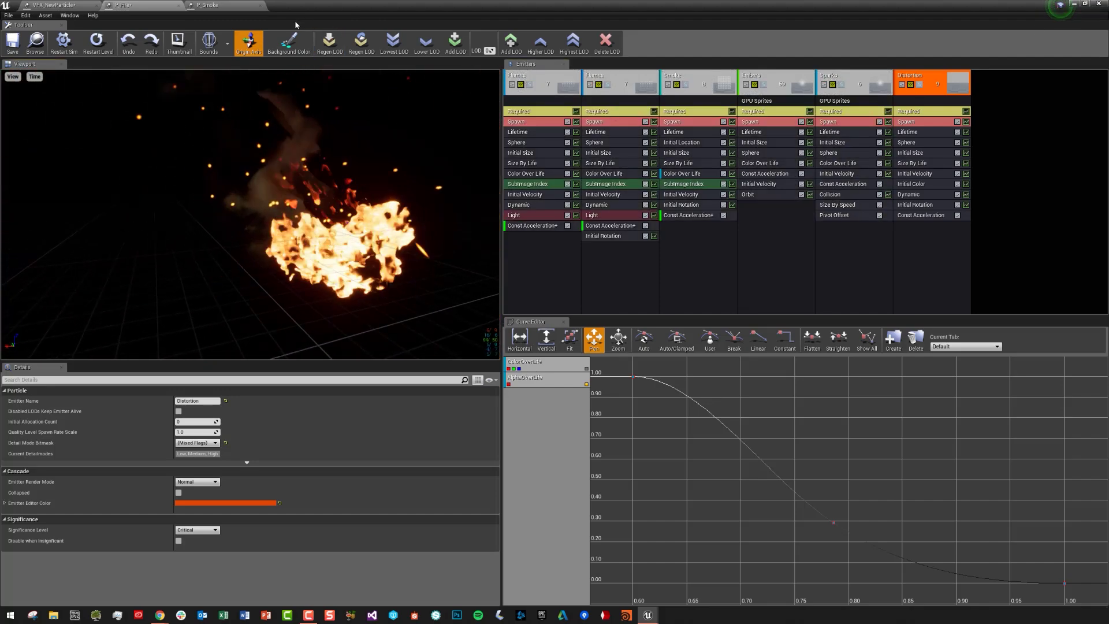
Try a grey preview background with a value of about 0.22, restore it to black and close the Color Picker
left_click(289, 41)
left_click_drag(355, 40, 574, 47)
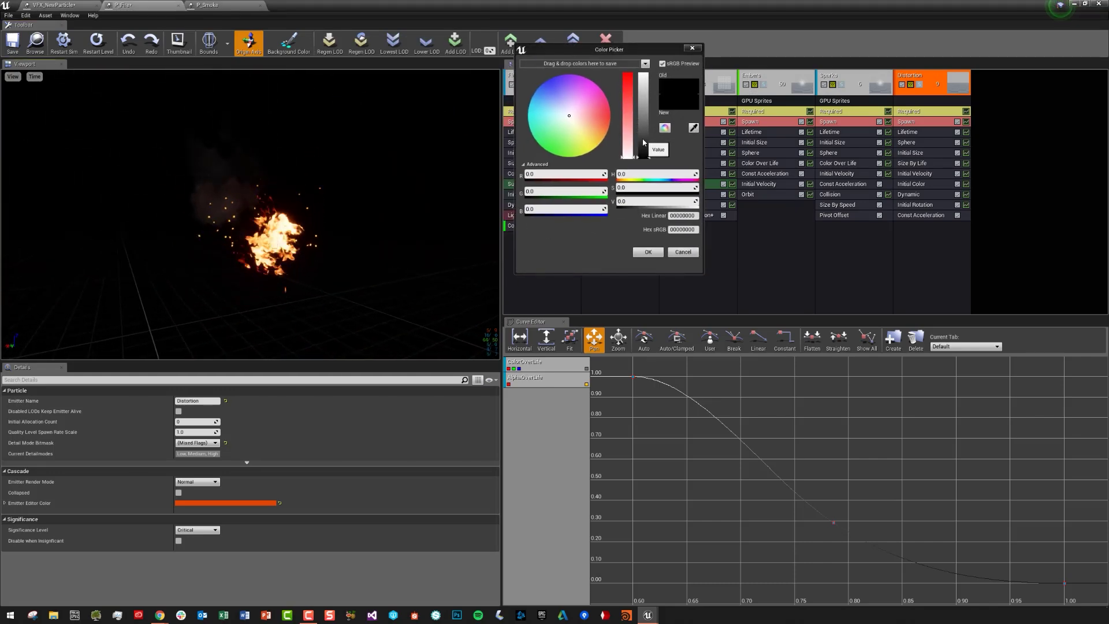
left_click_drag(644, 143, 645, 134)
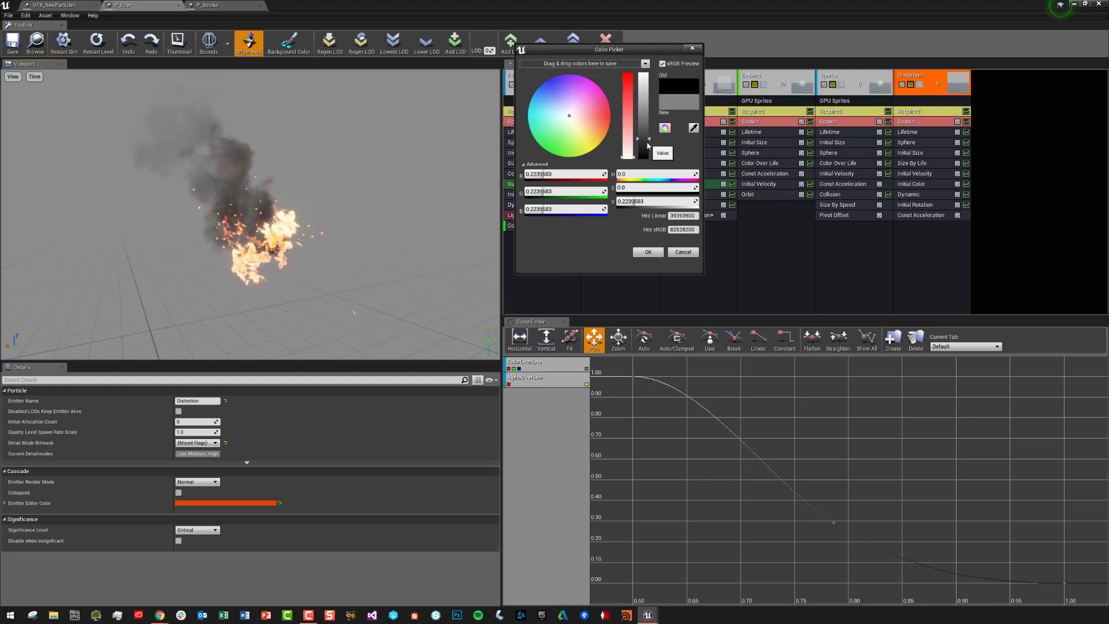
left_click_drag(648, 146, 647, 160)
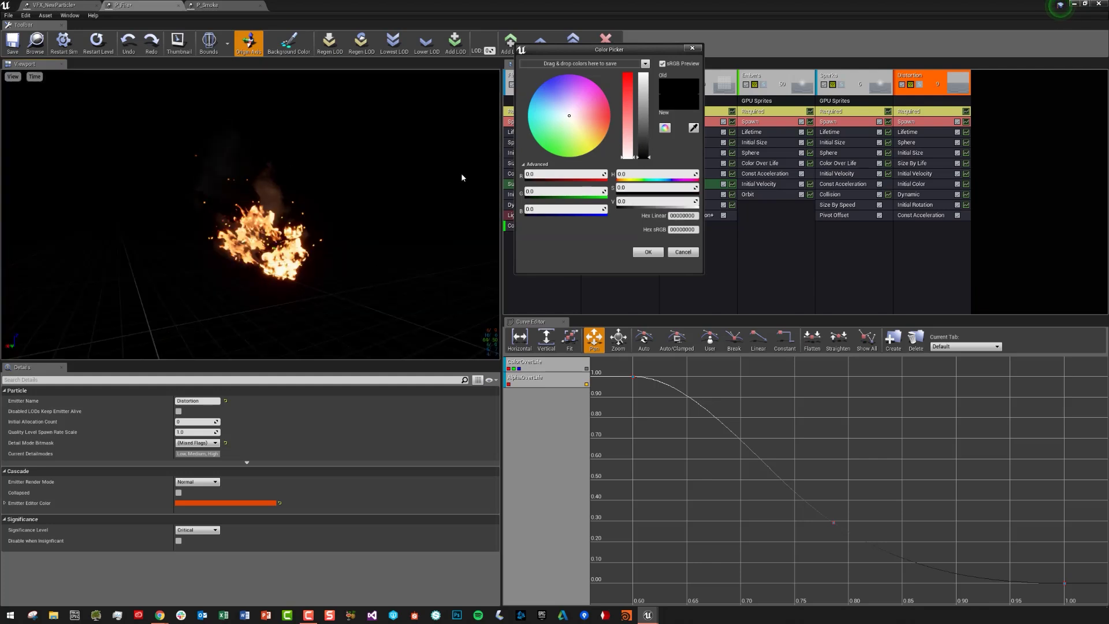
left_click(401, 203)
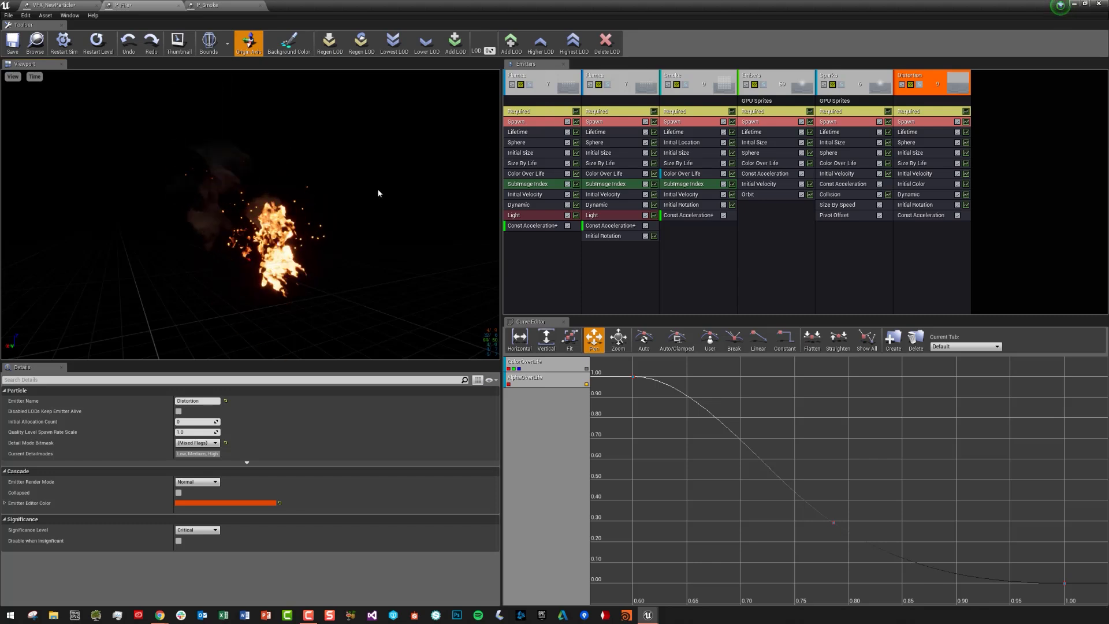
Show the particle system's own properties, review its LOD, bounds, performance and occlusion settings, and expand LODDistances
scroll(250, 214, "down", 5)
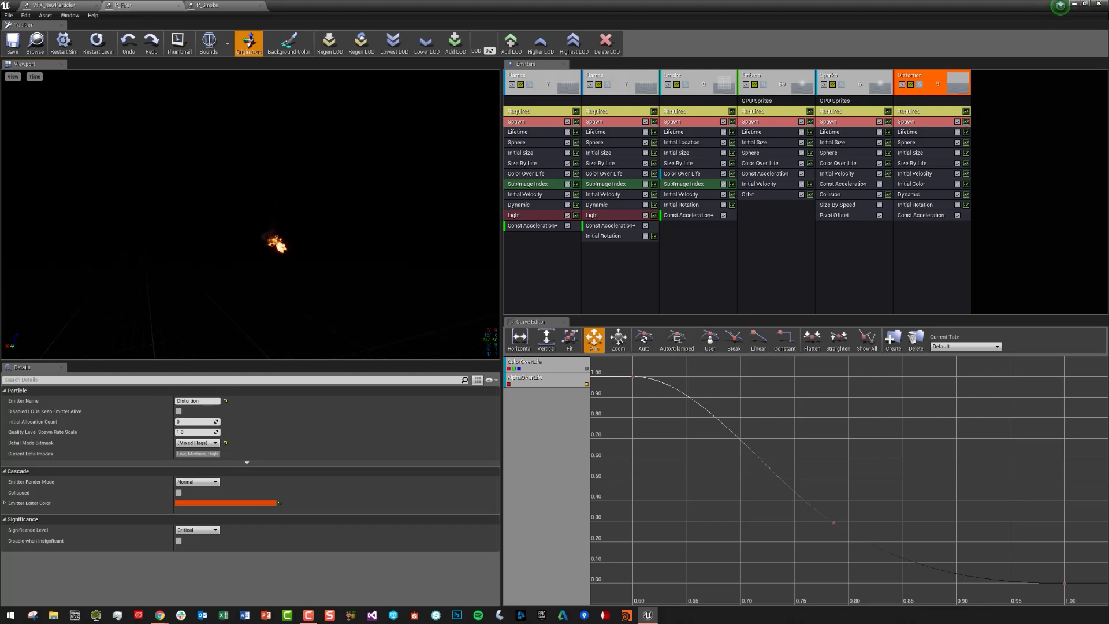
left_click(1032, 161)
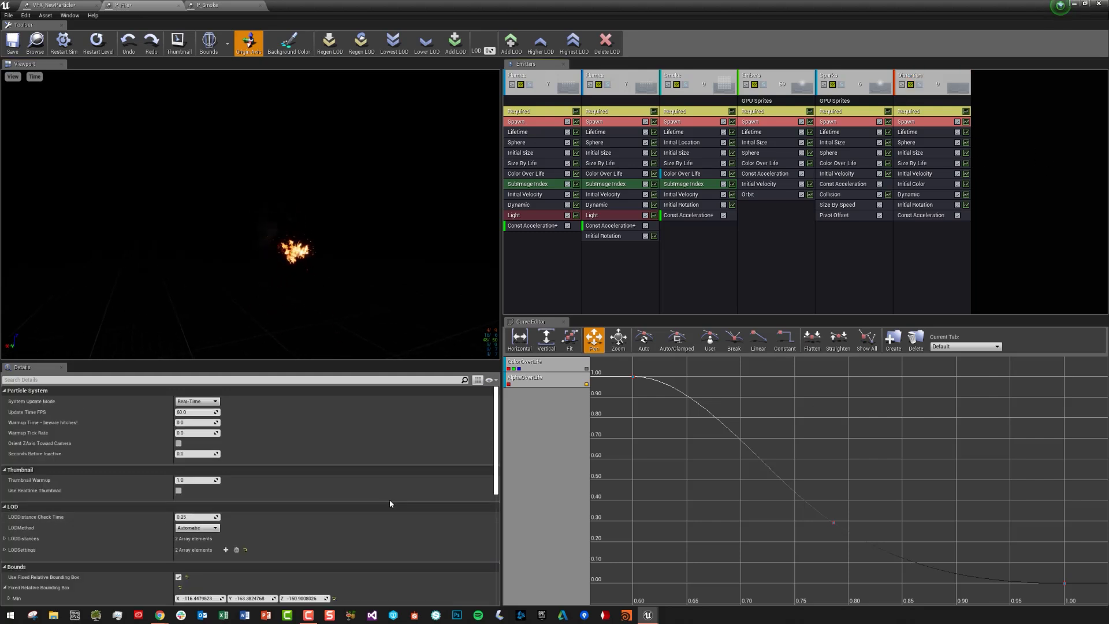
scroll(382, 496, "down", 6)
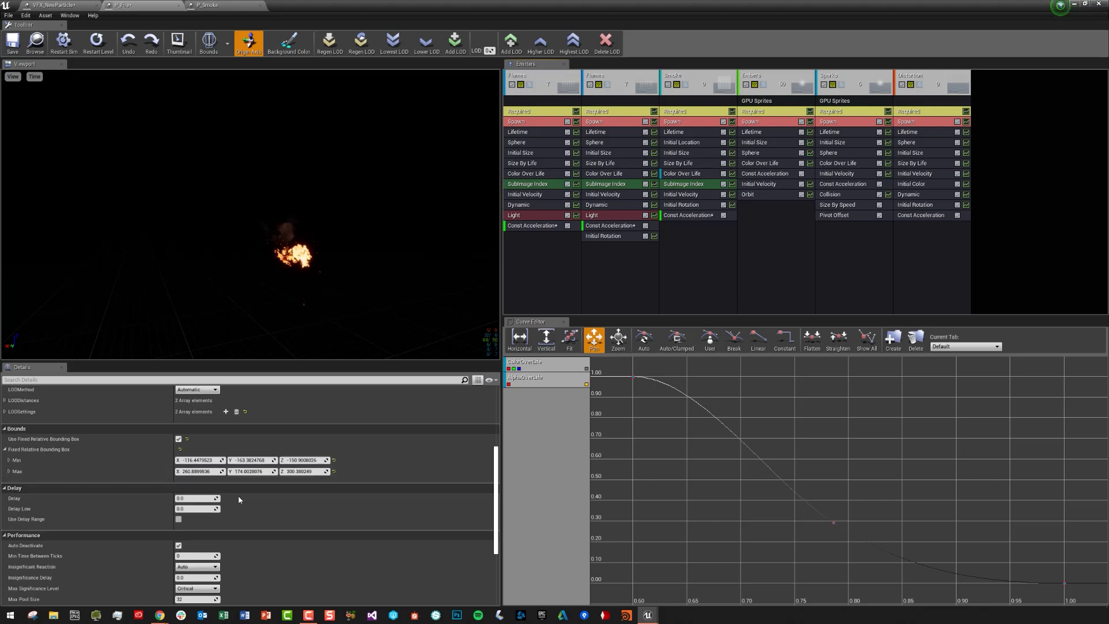
scroll(206, 516, "down", 4)
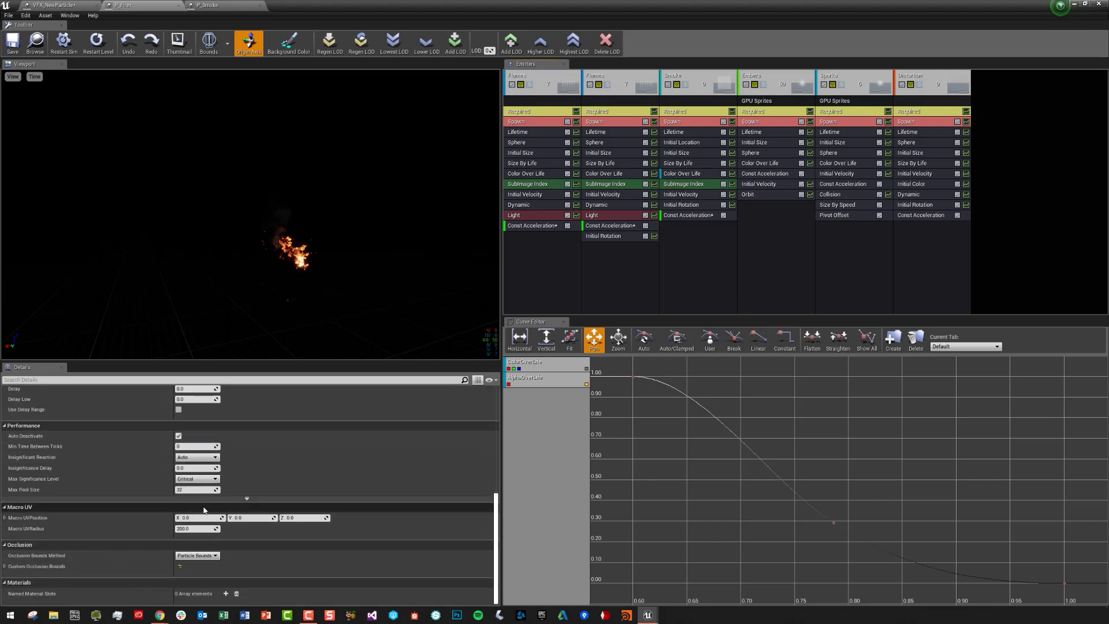
scroll(203, 510, "up", 10)
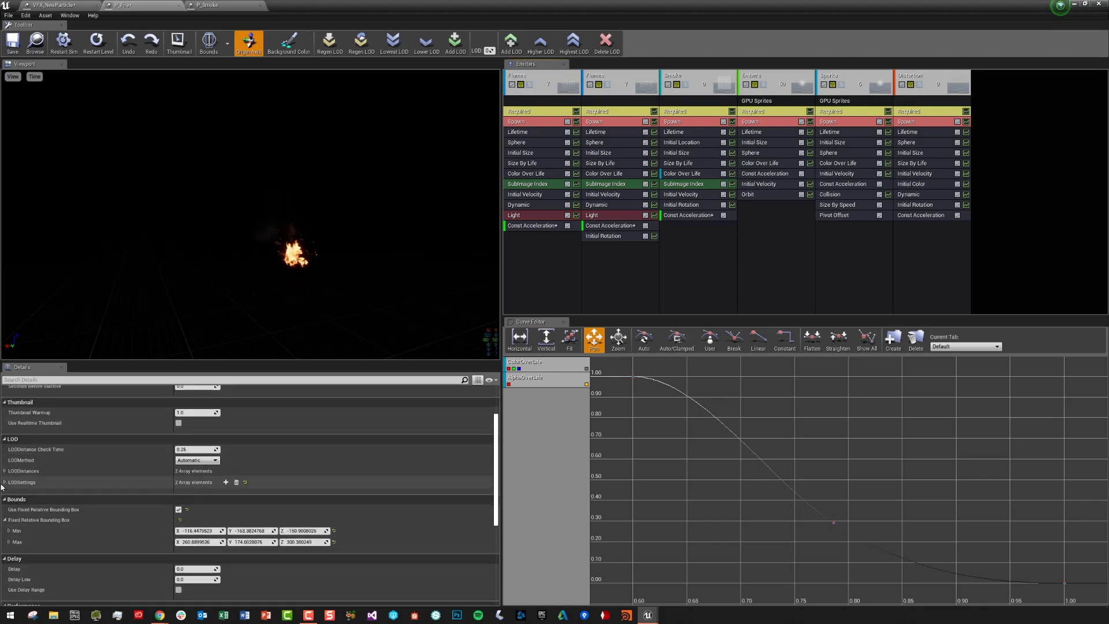
left_click(5, 471)
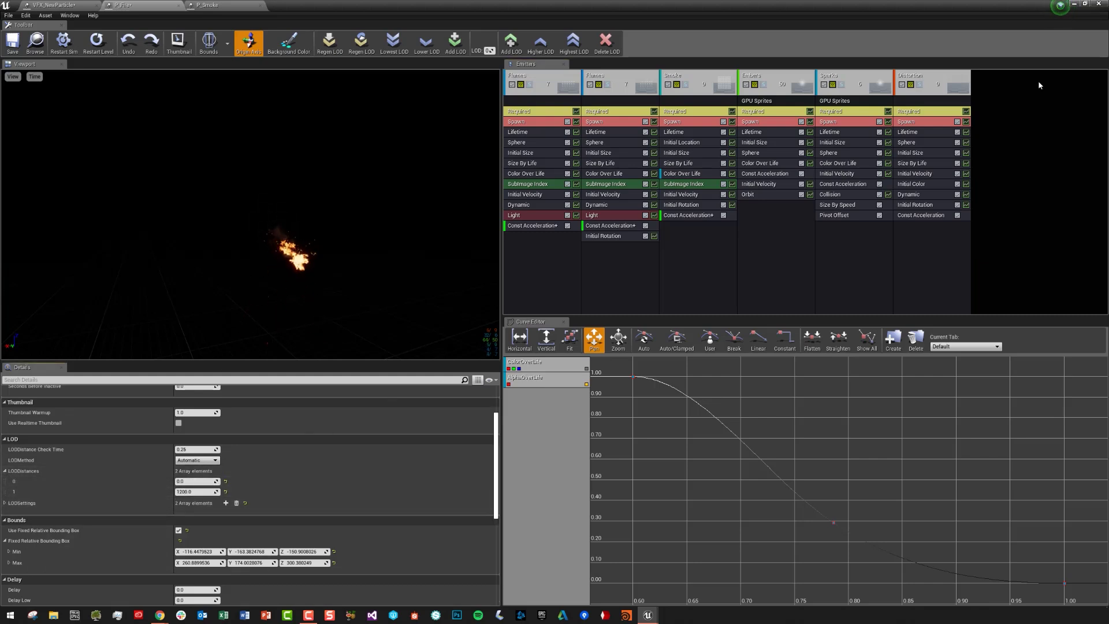
Switch the particle system to LOD 1 and inspect the Spawn modules of the Smoke and both Flames emitters
left_click(575, 44)
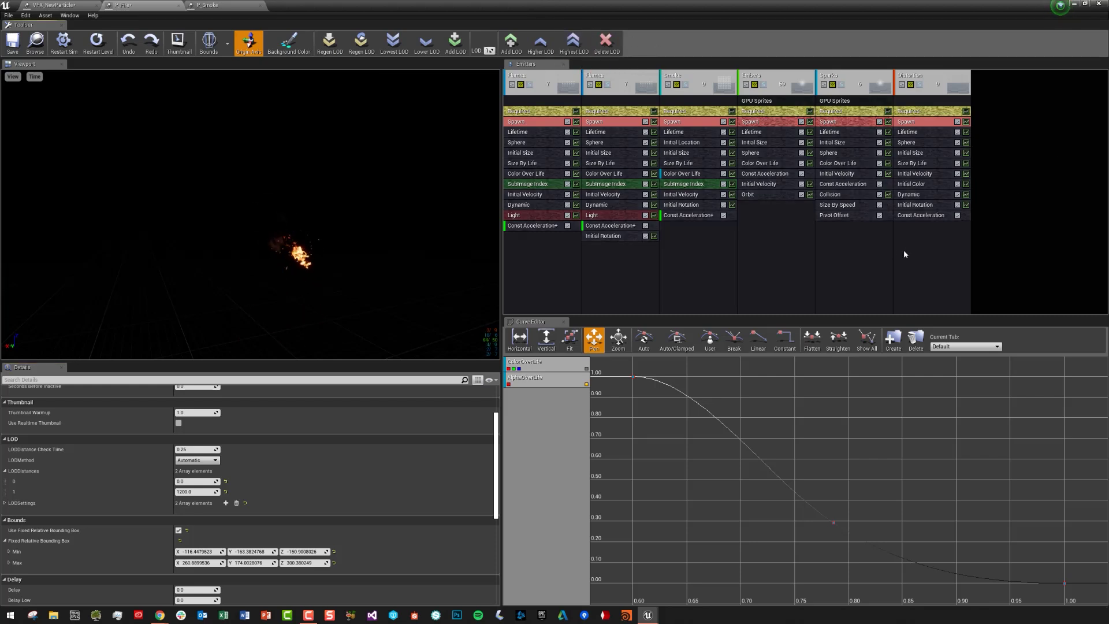
left_click(685, 122)
left_click(615, 123)
left_click(560, 121)
left_click(607, 123)
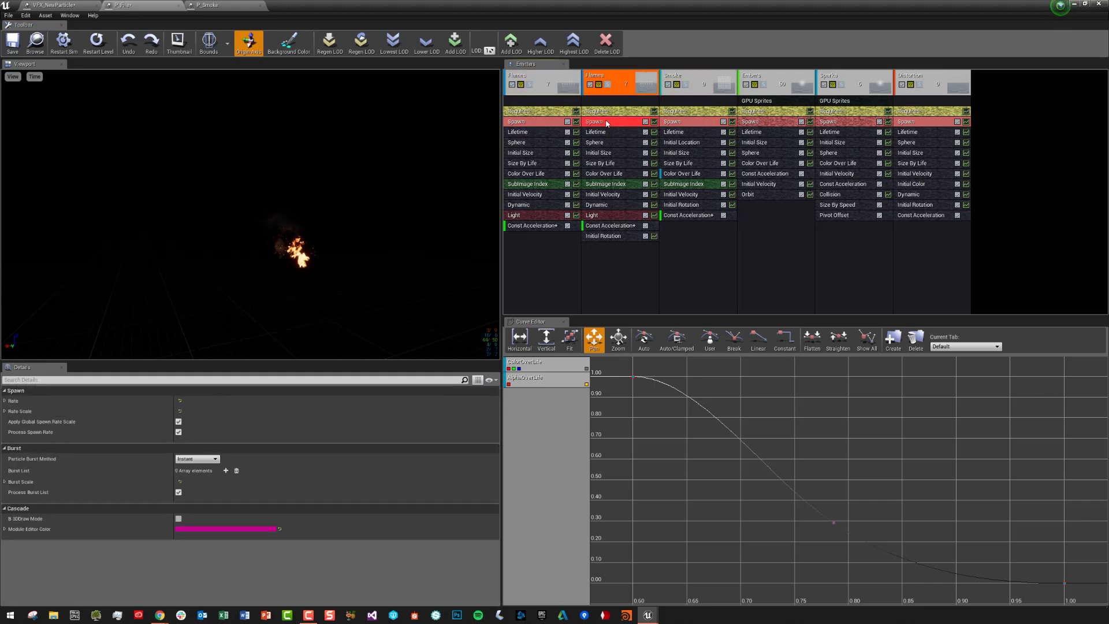
Expand the Rate and Rate Scale distributions of the second Flames emitter's Spawn module and compare them with the first Flames emitter's
left_click(4, 411)
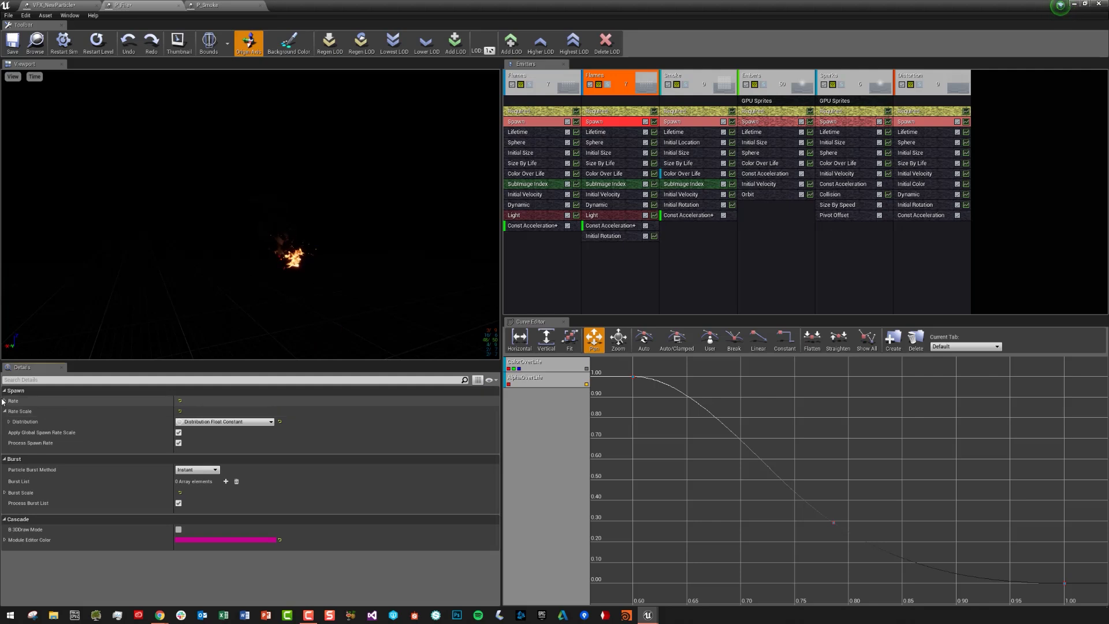
left_click(5, 401)
left_click(8, 410)
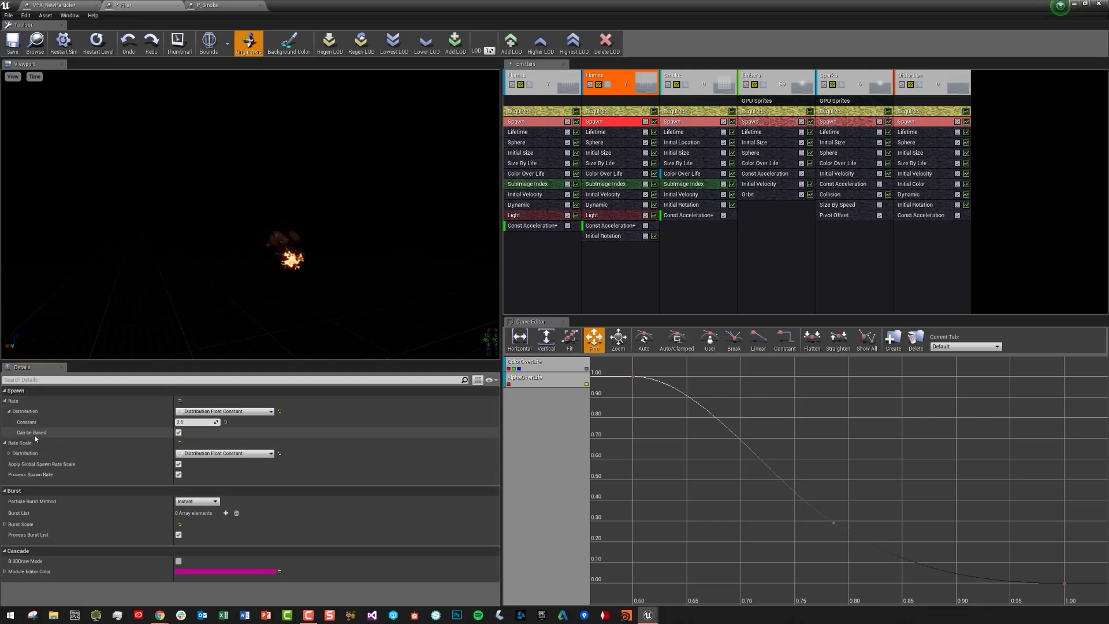
left_click(553, 125)
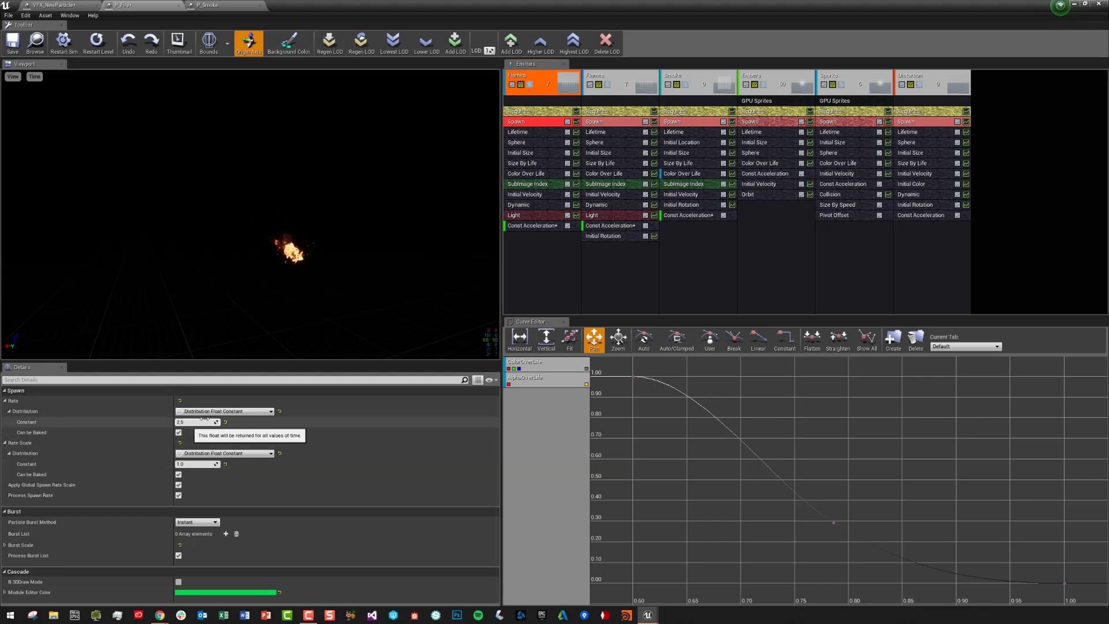
Switch the particle system back to LOD 0 and review its own LOD distance settings
left_click(393, 41)
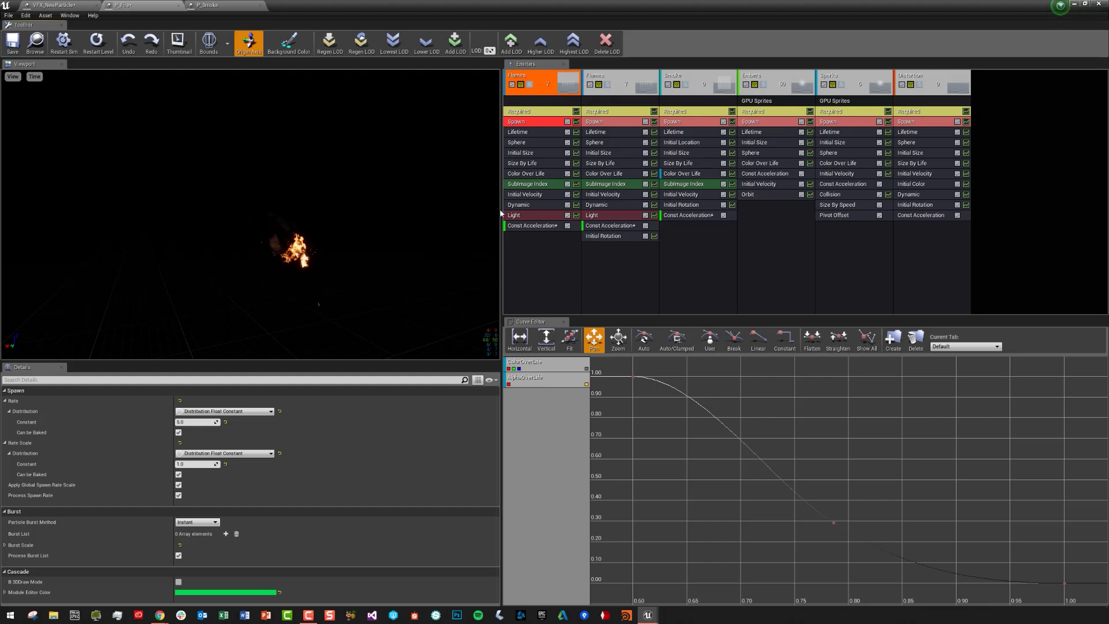
left_click(1063, 186)
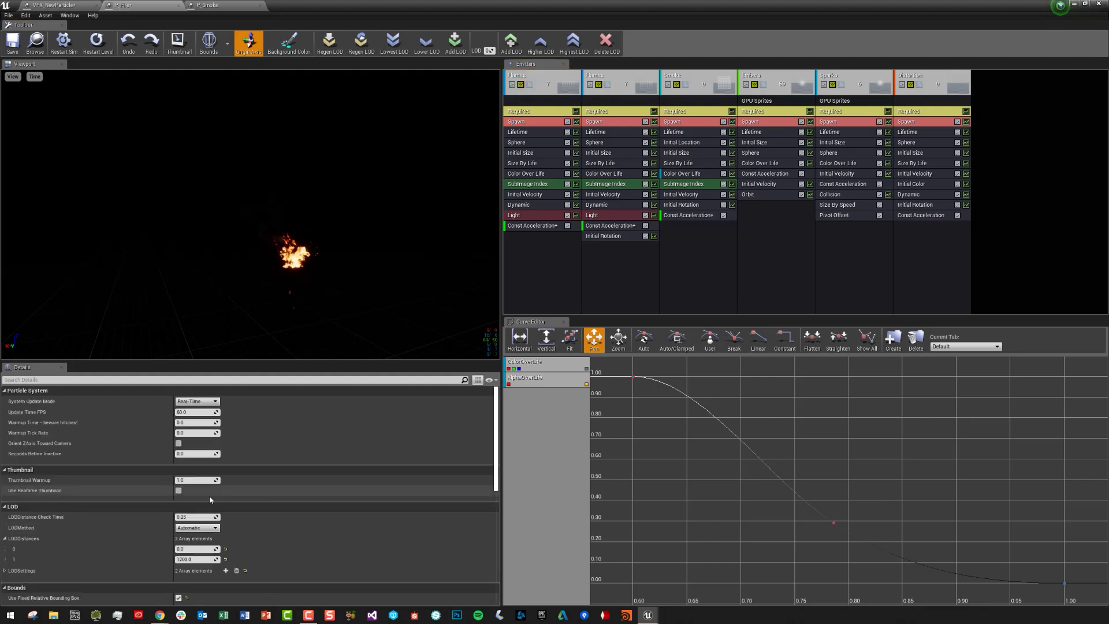
scroll(222, 556, "down", 1)
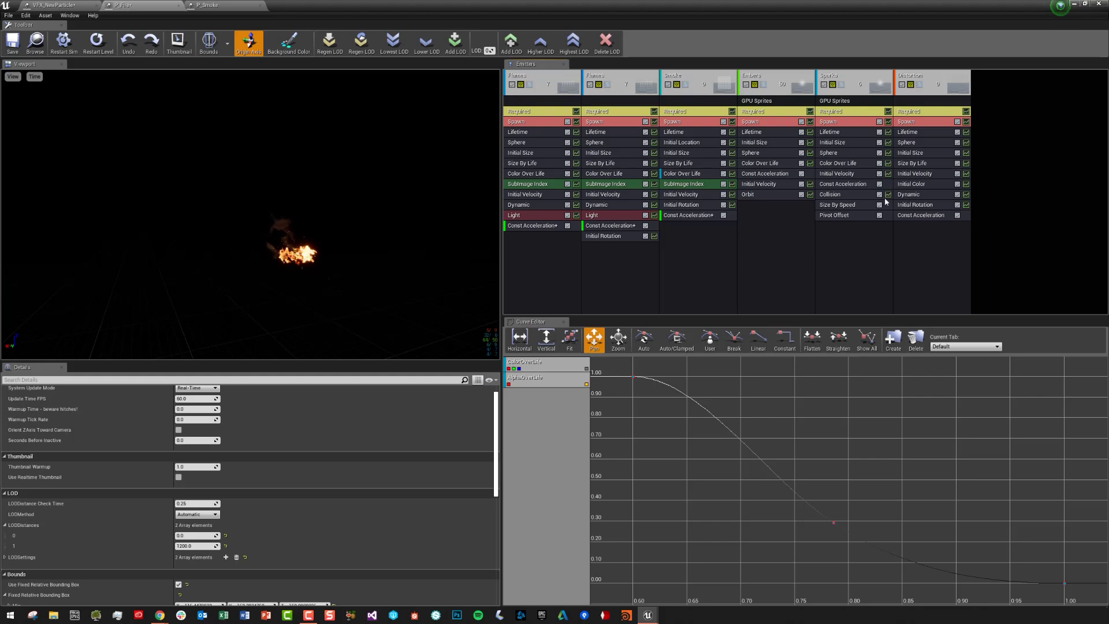
Select the Smoke emitter and fly the preview camera forward and back, sideways, and up and down around the fire
left_click(693, 82)
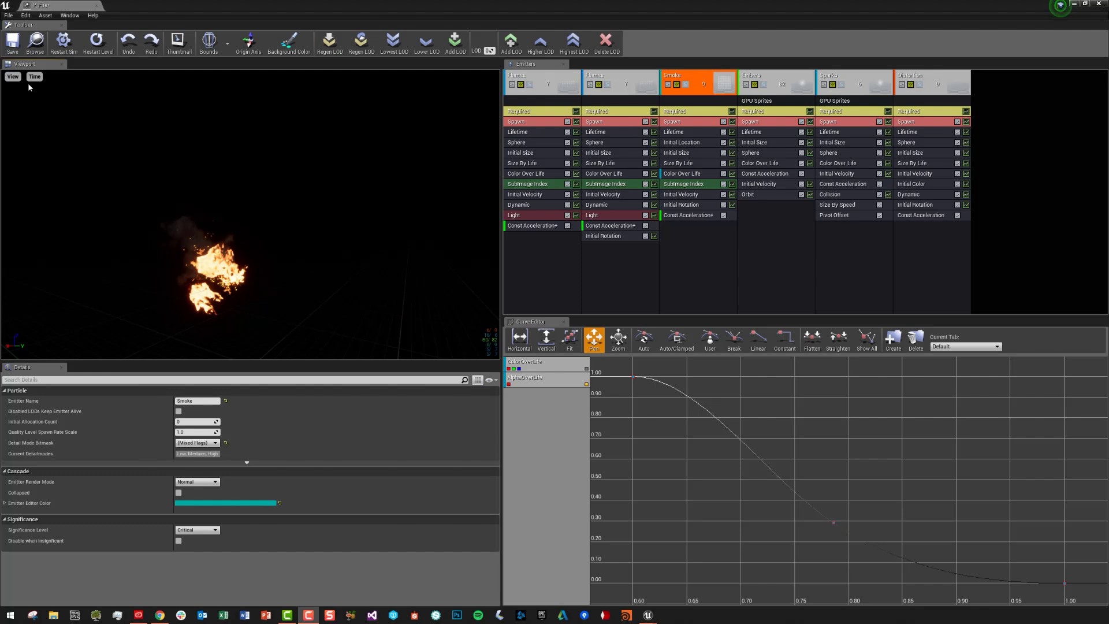
left_click_drag(287, 270, 314, 212)
key("s")
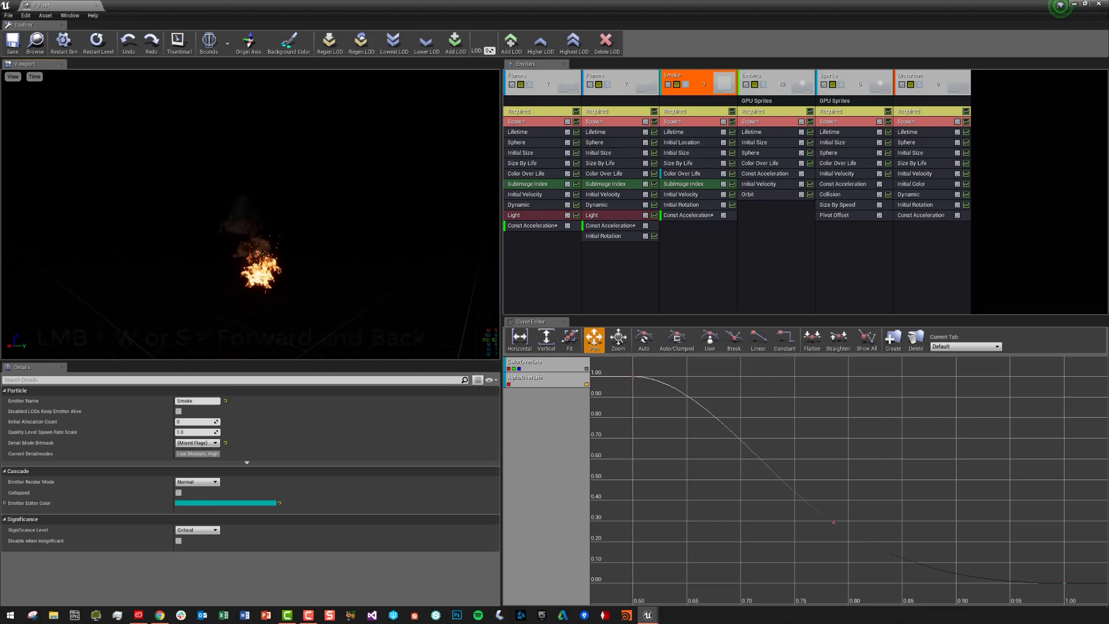
key("a")
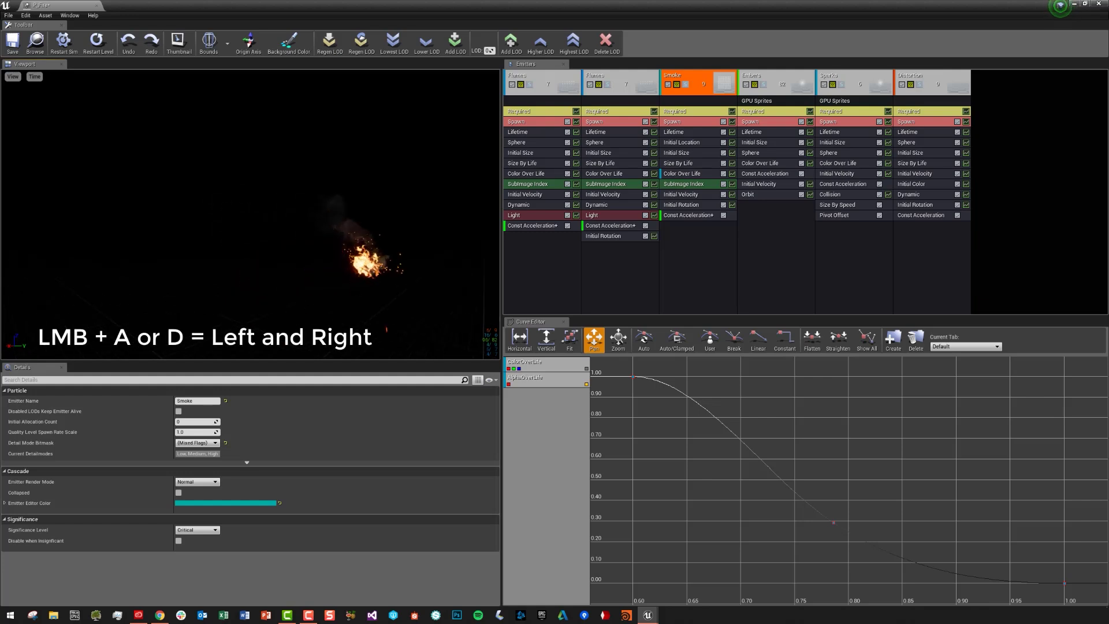
key("d")
key("a")
key("a")
key("d")
key("q")
key("e")
key("q")
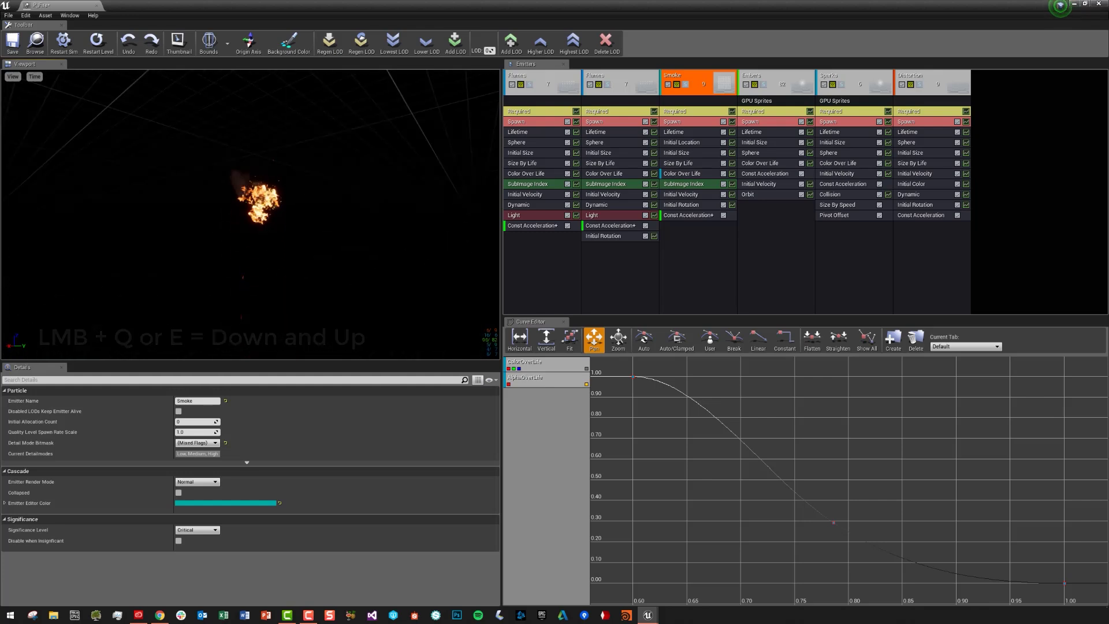
key("e")
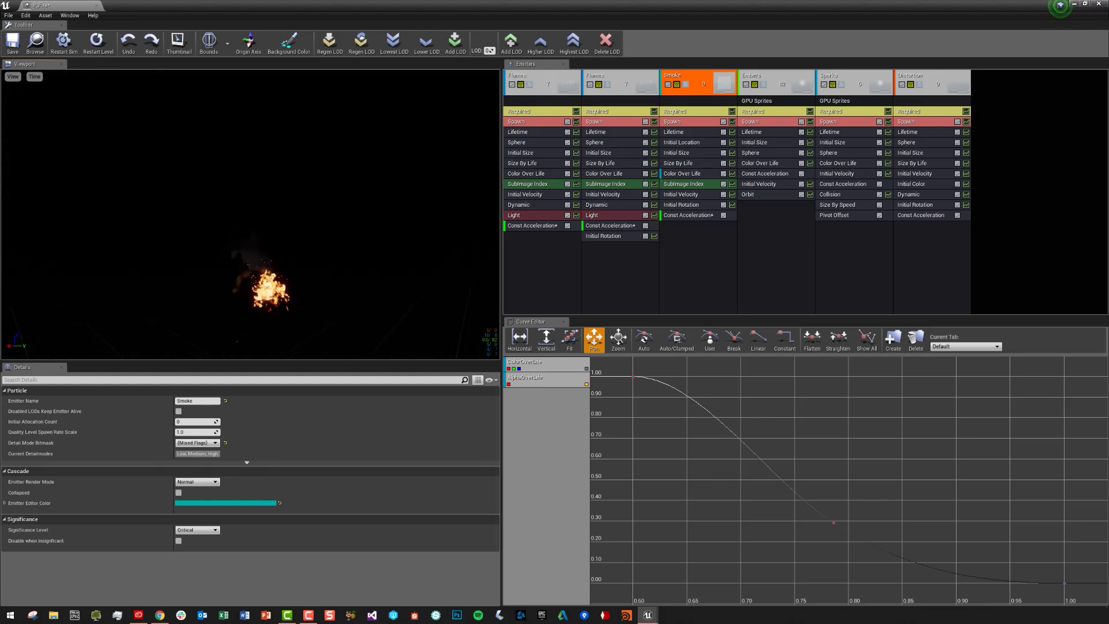
Rotate, pan and zoom the preview camera to examine the fire effect from different positions
mouse_move(315, 228)
left_mouse_down()
mouse_move(286, 227)
mouse_move(297, 228)
left_mouse_up()
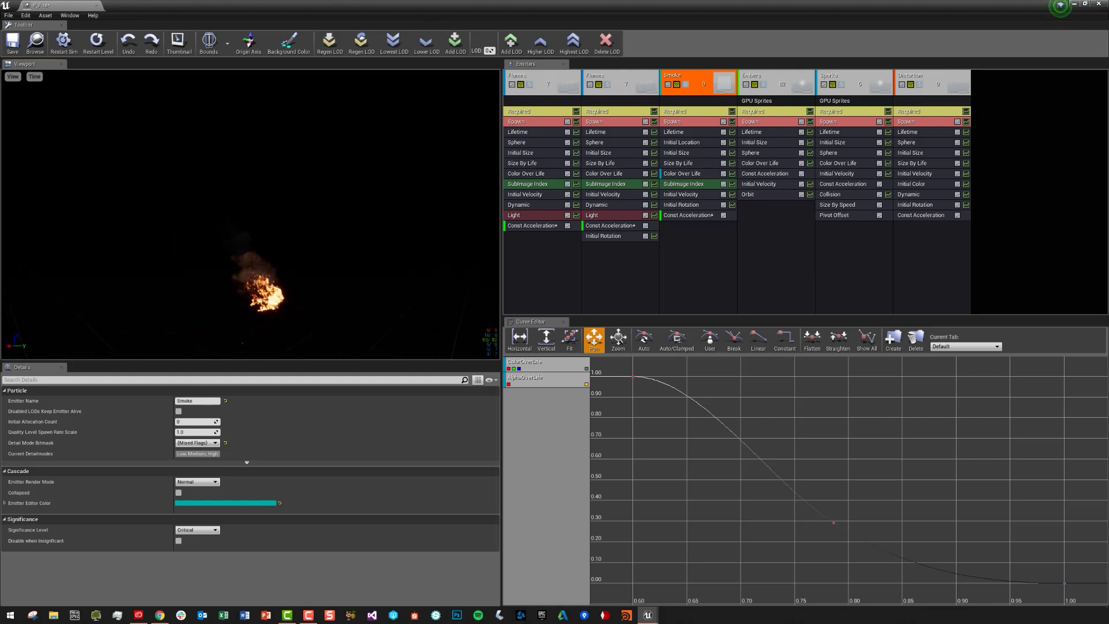
mouse_move(298, 227)
left_mouse_down()
mouse_move(240, 227)
mouse_move(326, 228)
mouse_move(275, 227)
left_mouse_up()
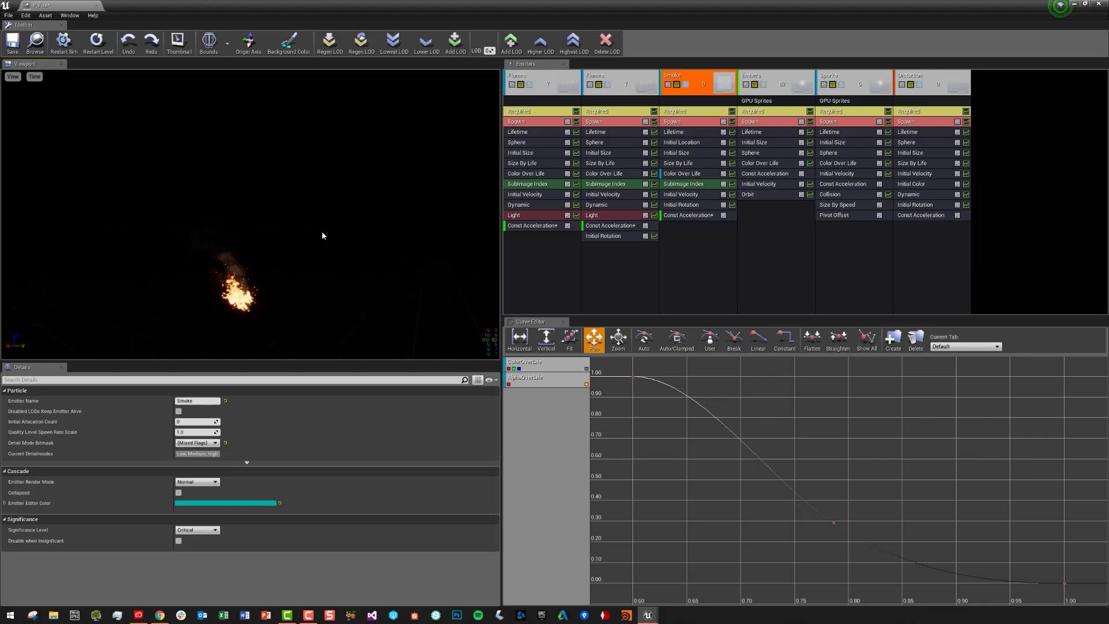
middle_click_drag(321, 231, 347, 245)
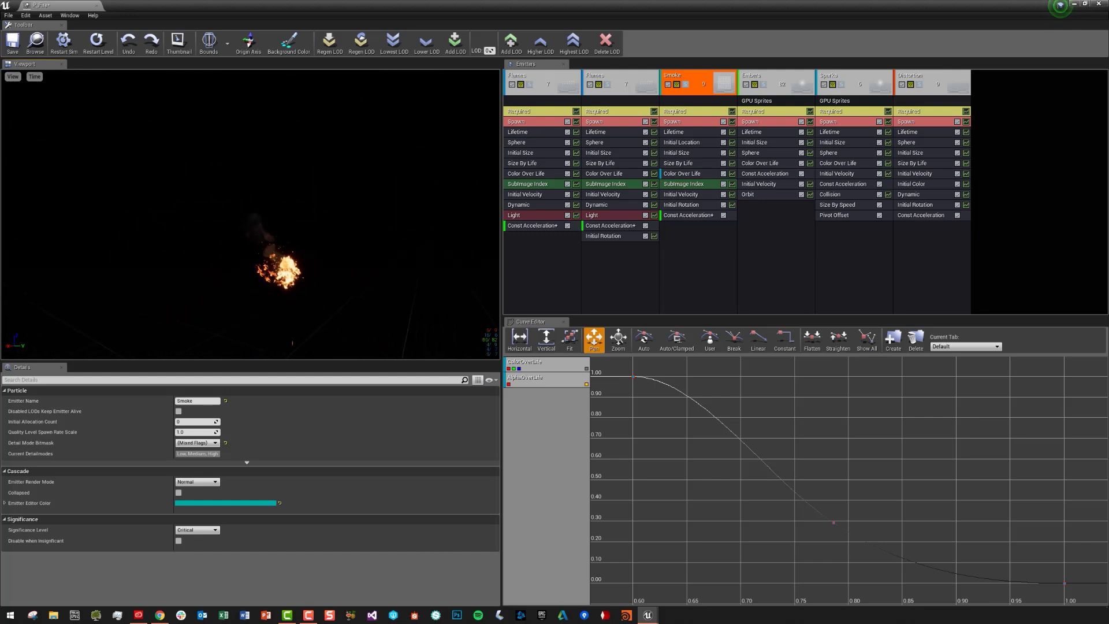
mouse_move(333, 232)
right_mouse_down()
mouse_move(381, 233)
mouse_move(323, 232)
mouse_move(347, 254)
mouse_move(405, 219)
mouse_move(399, 242)
mouse_move(312, 254)
mouse_move(330, 235)
right_mouse_up()
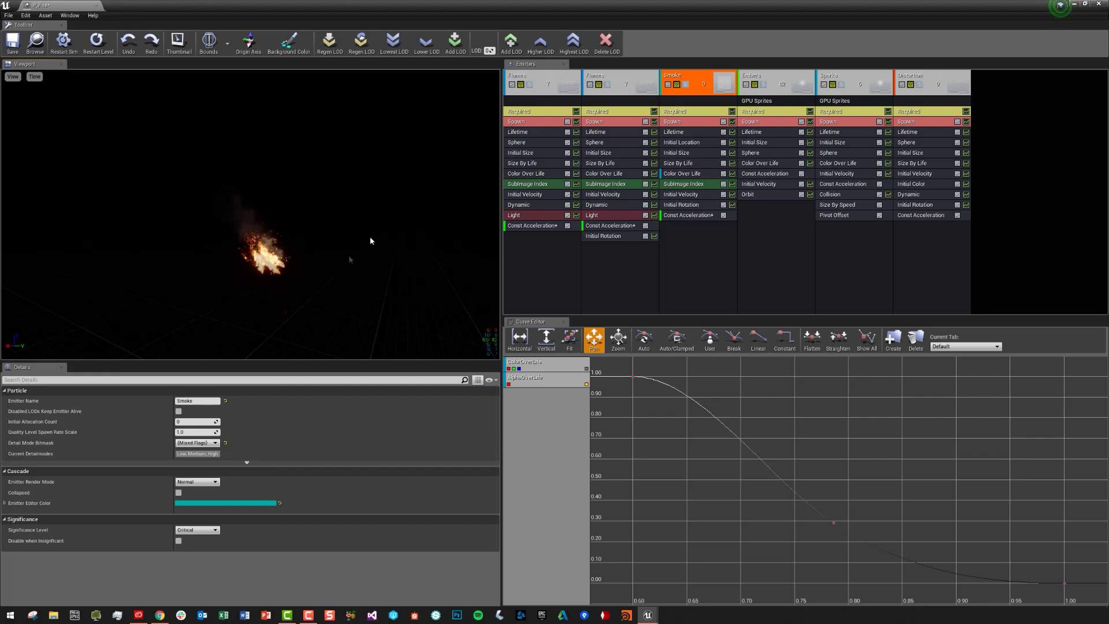
mouse_move(362, 287)
right_mouse_down()
mouse_move(393, 280)
mouse_move(357, 286)
right_mouse_up()
scroll(322, 250, "up", 3)
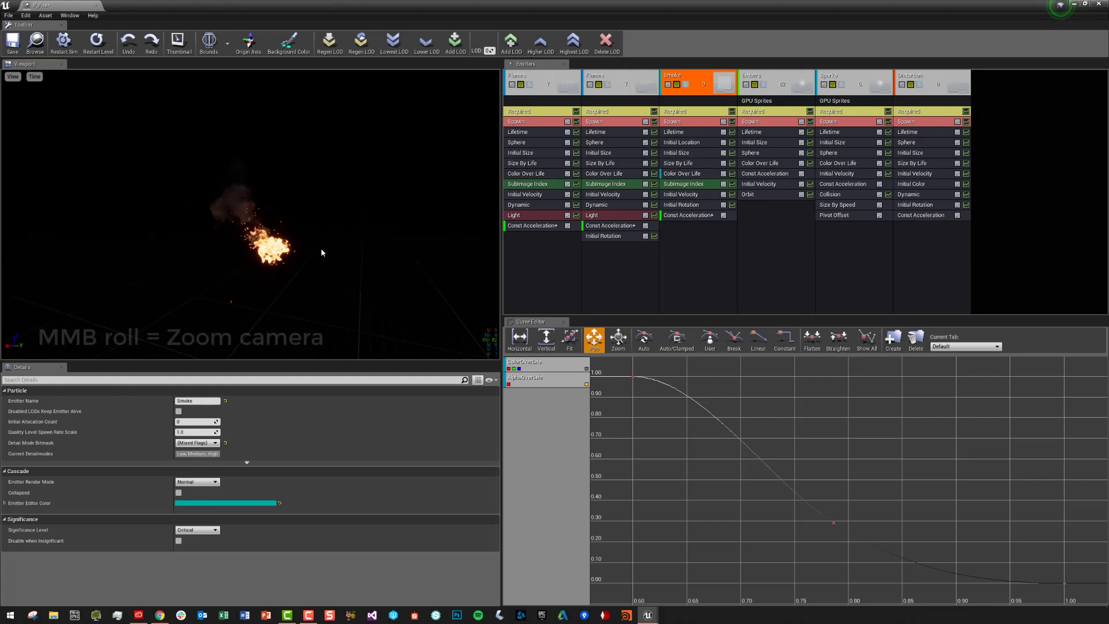
scroll(320, 242, "down", 2)
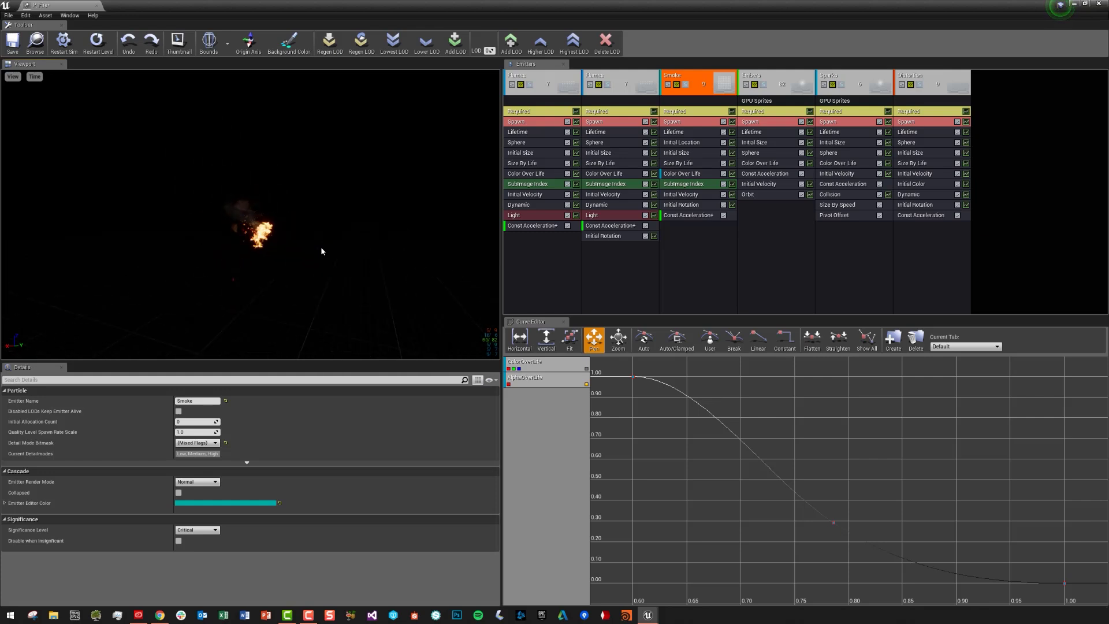
right_click_drag(321, 246, 321, 240)
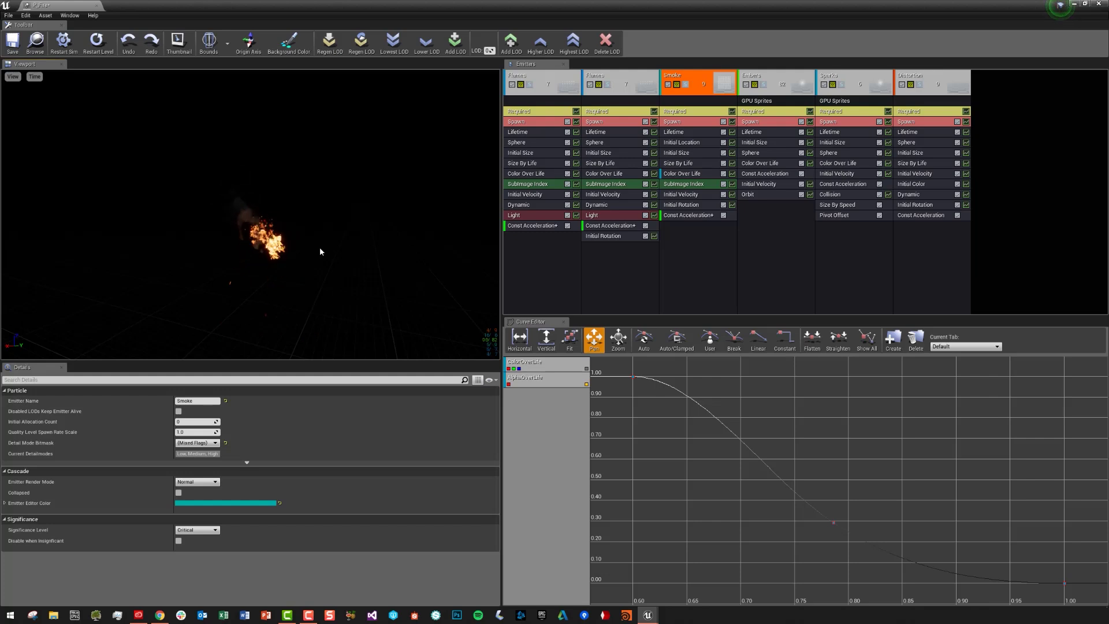
Orbit and dolly the preview camera around the fire, look away from it, and refocus the view on the effect
left_click_drag(320, 251, 370, 254, "alt")
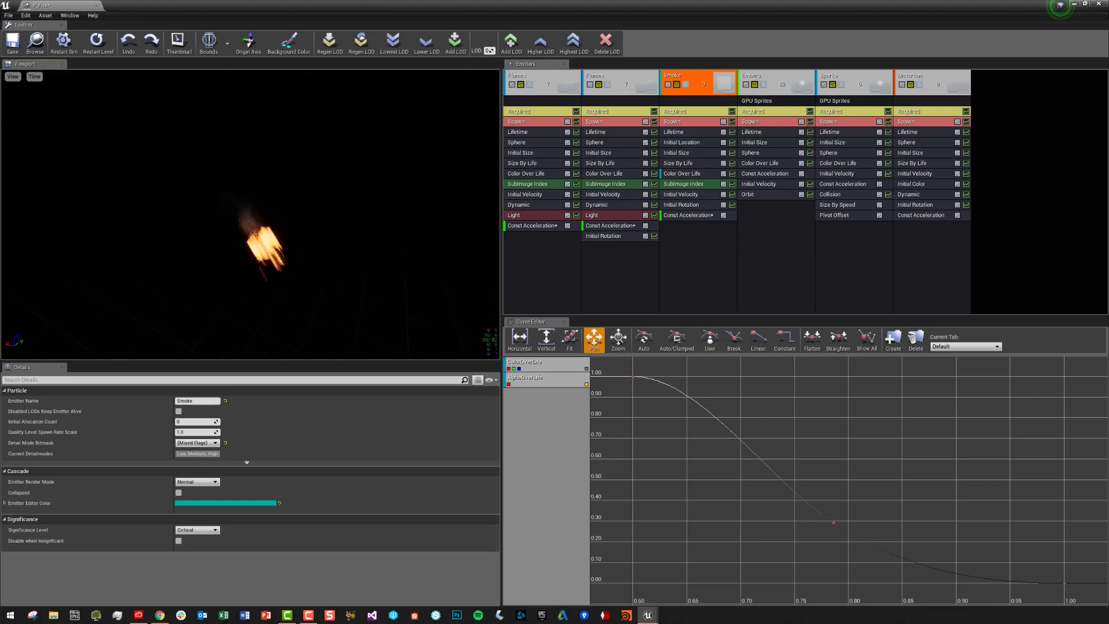
left_click_drag(370, 254, 381, 260, "alt")
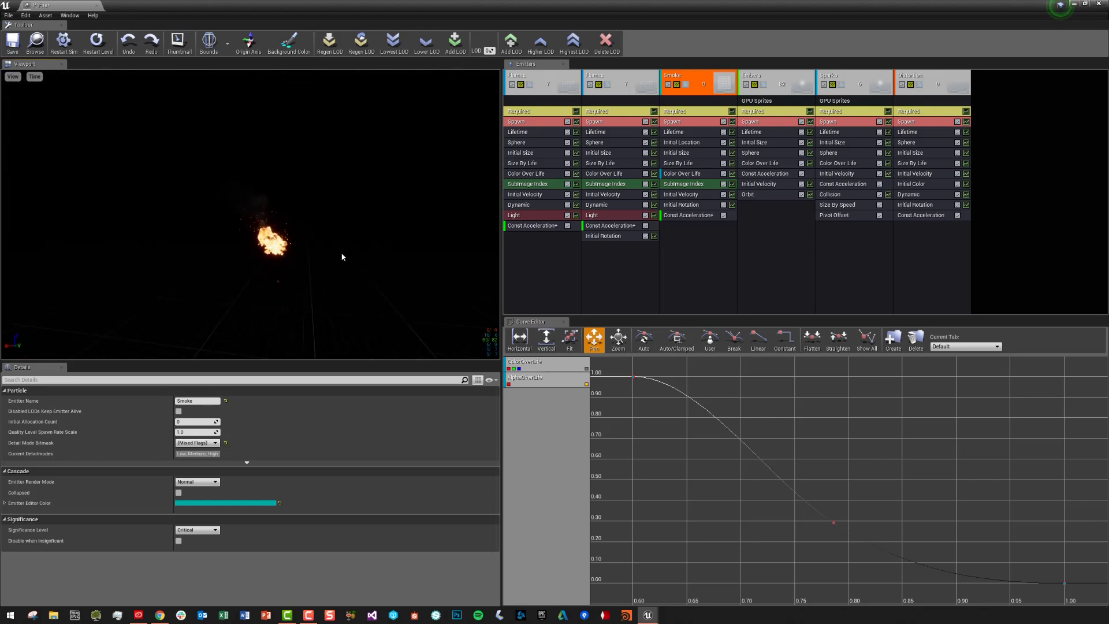
right_click_drag(342, 251, 341, 258, "alt")
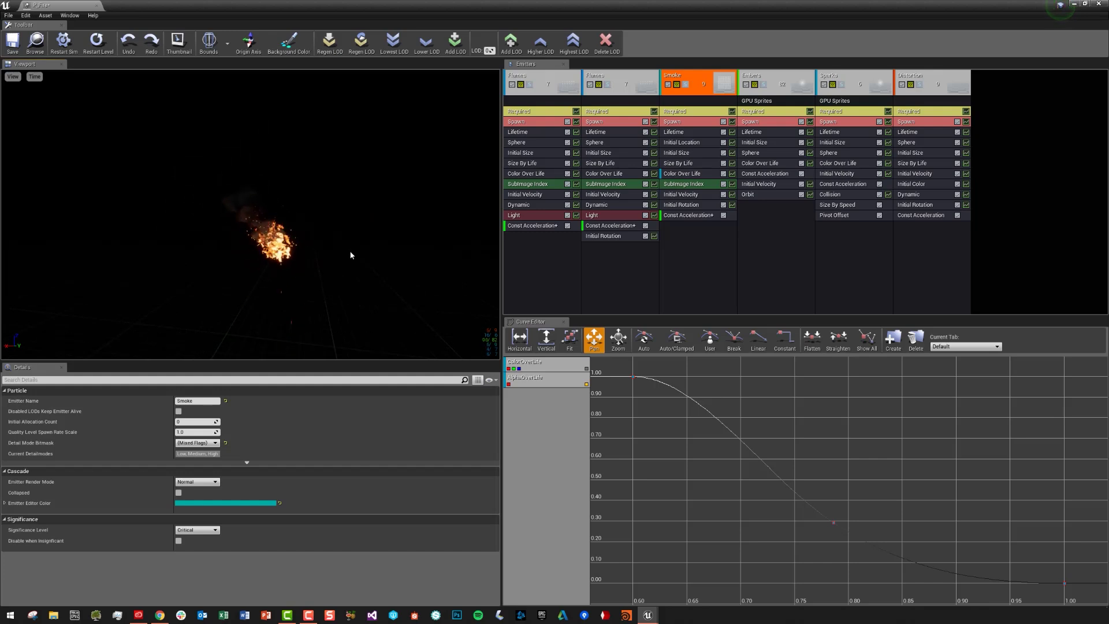
right_click_drag(293, 185, 313, 185)
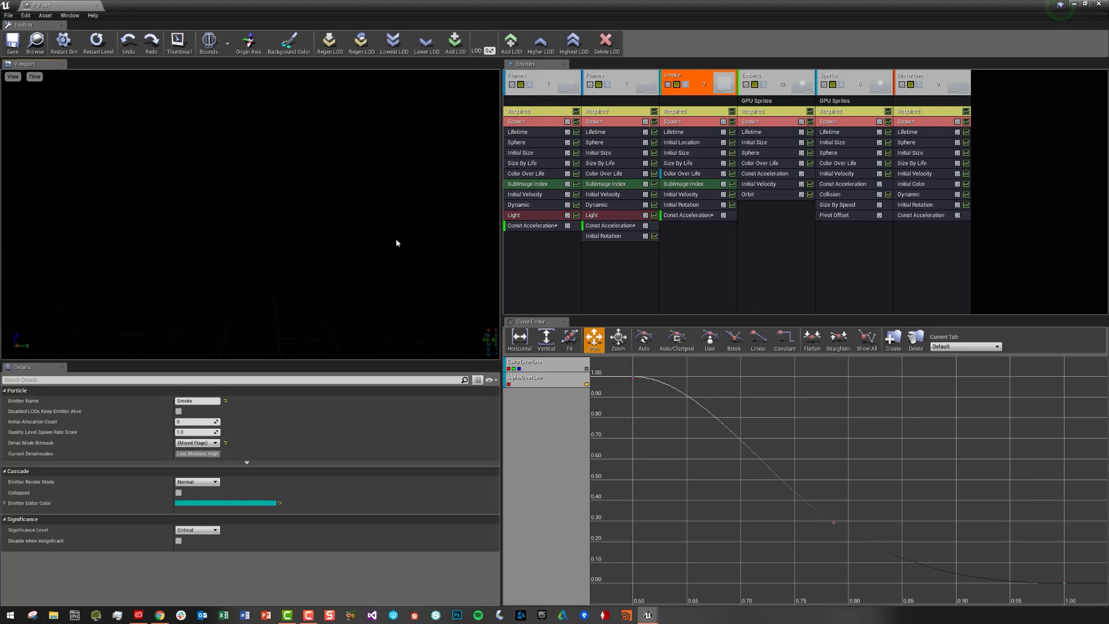
key("f")
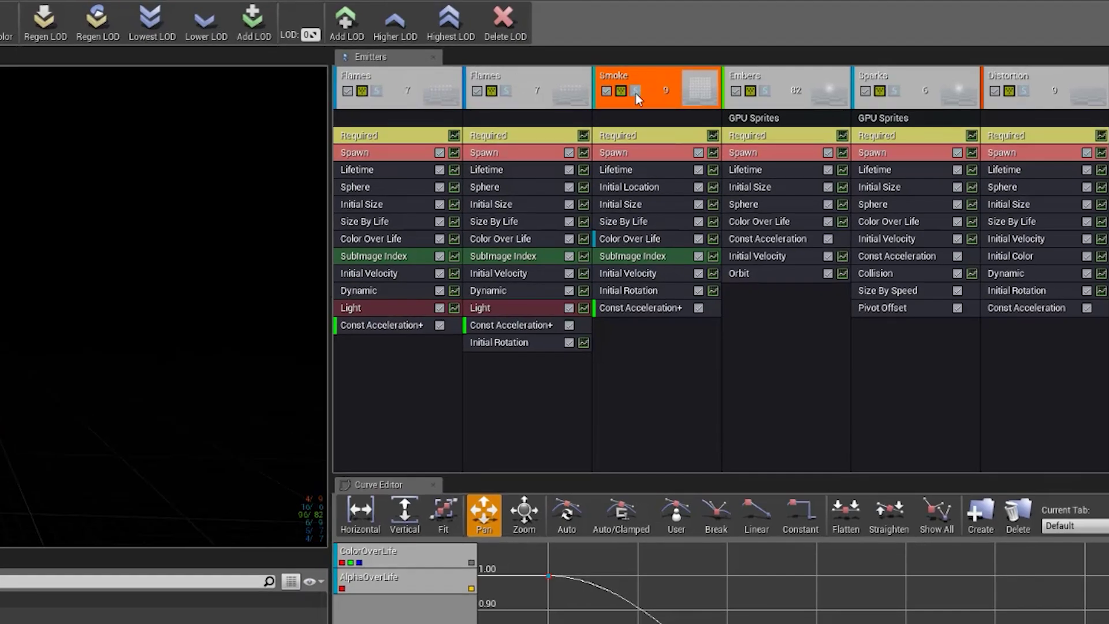
Solo the Smoke emitter, move the preview light around it to check the shading, and restore all emitters
left_click(635, 91)
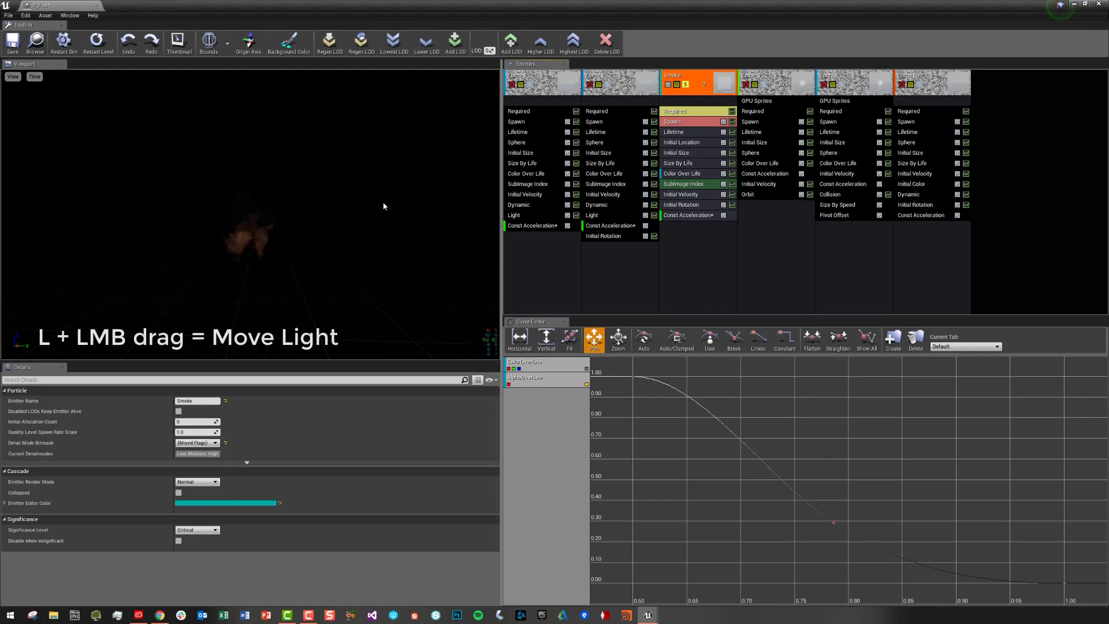
left_click_drag(384, 206, 370, 208)
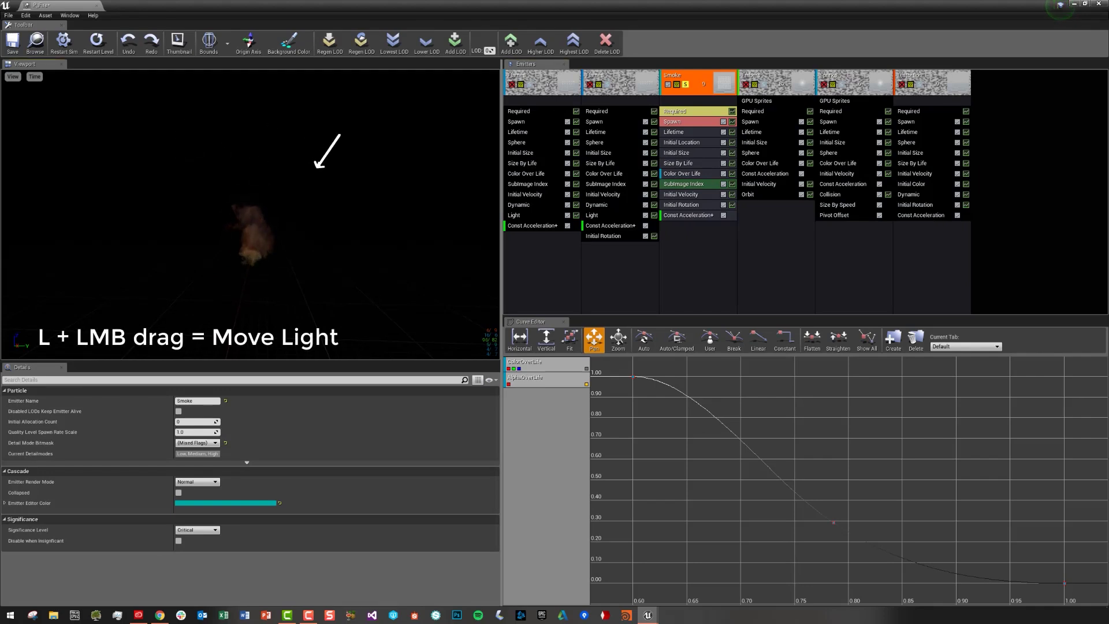
left_click_drag(192, 151, 342, 167)
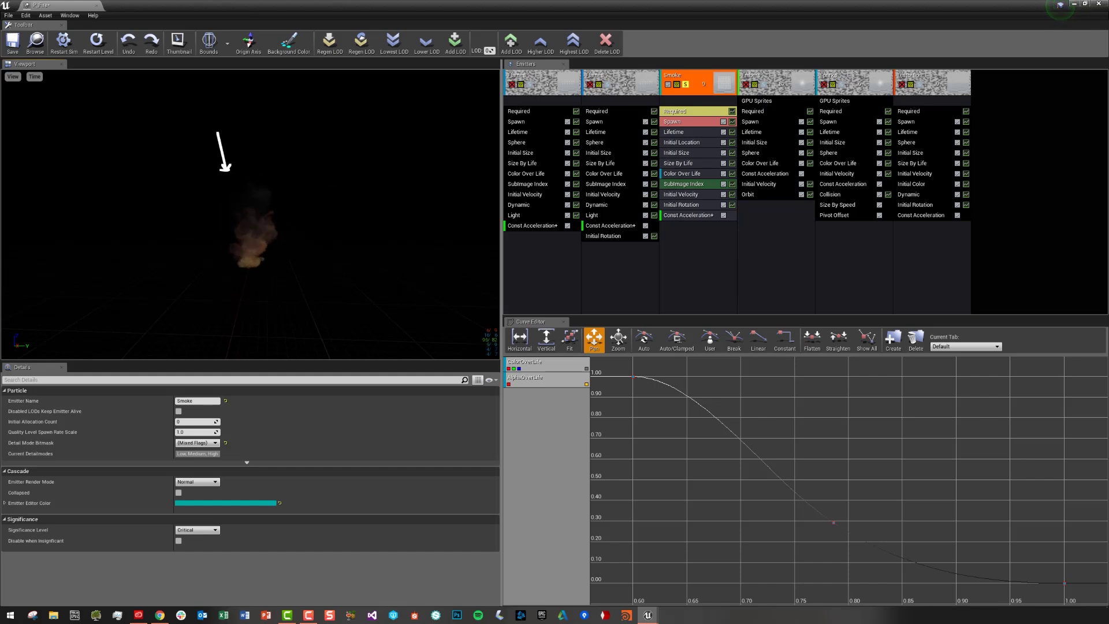
left_click(686, 85)
mouse_move(334, 262)
left_mouse_down()
mouse_move(209, 260)
mouse_move(432, 271)
mouse_move(334, 261)
left_mouse_up()
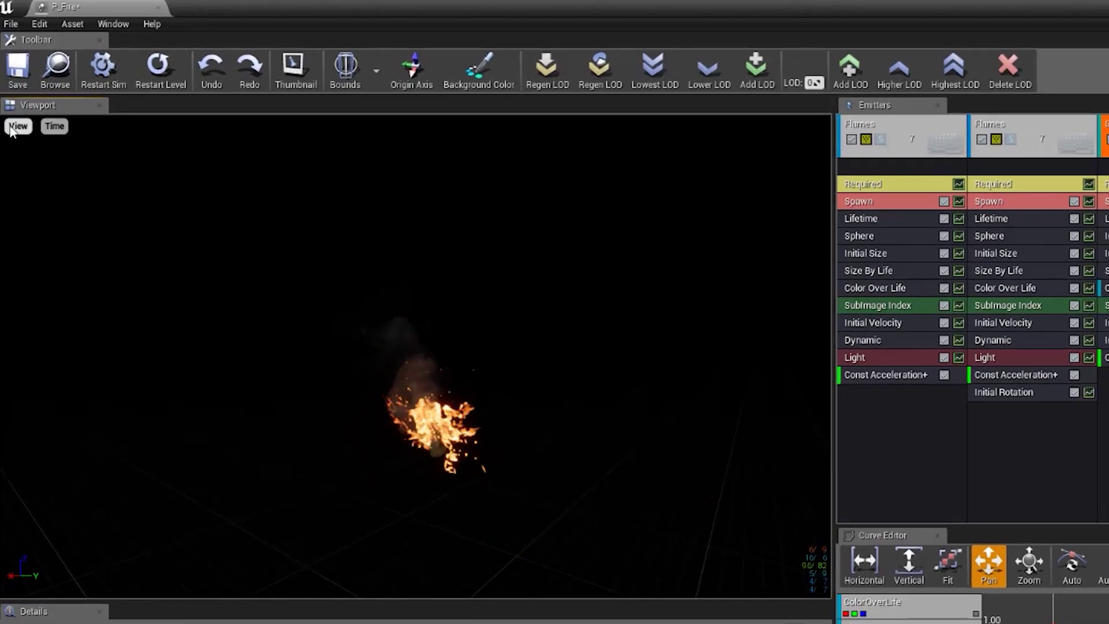
Review the available view overlays and select the first Flames emitter to relate its particle count to the viewport read-out
left_click(12, 87)
mouse_move(10, 103)
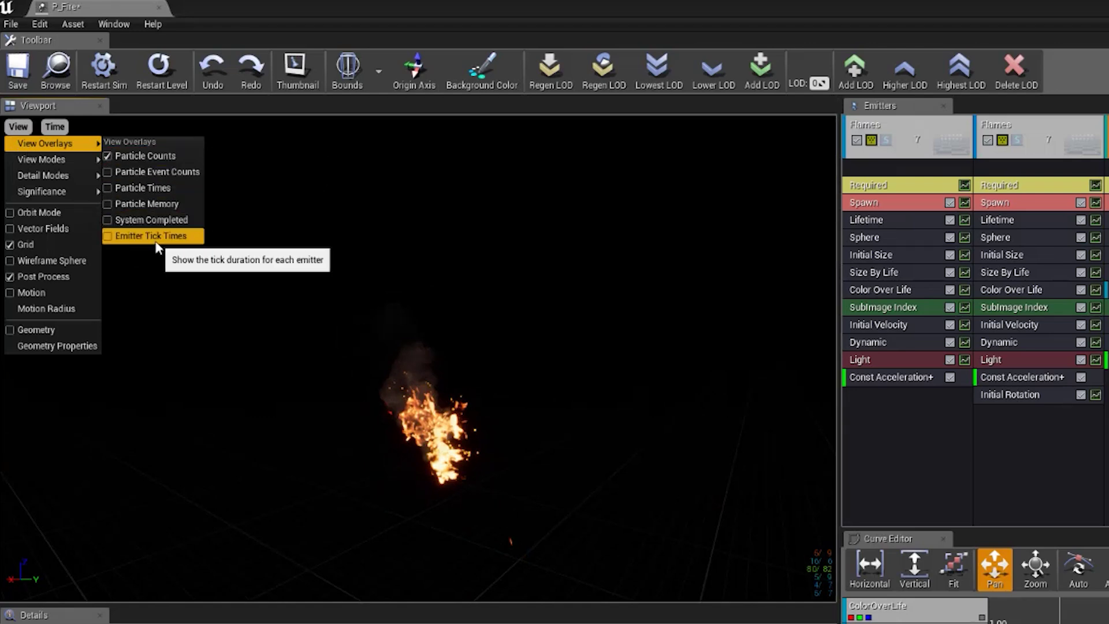
left_click(156, 240)
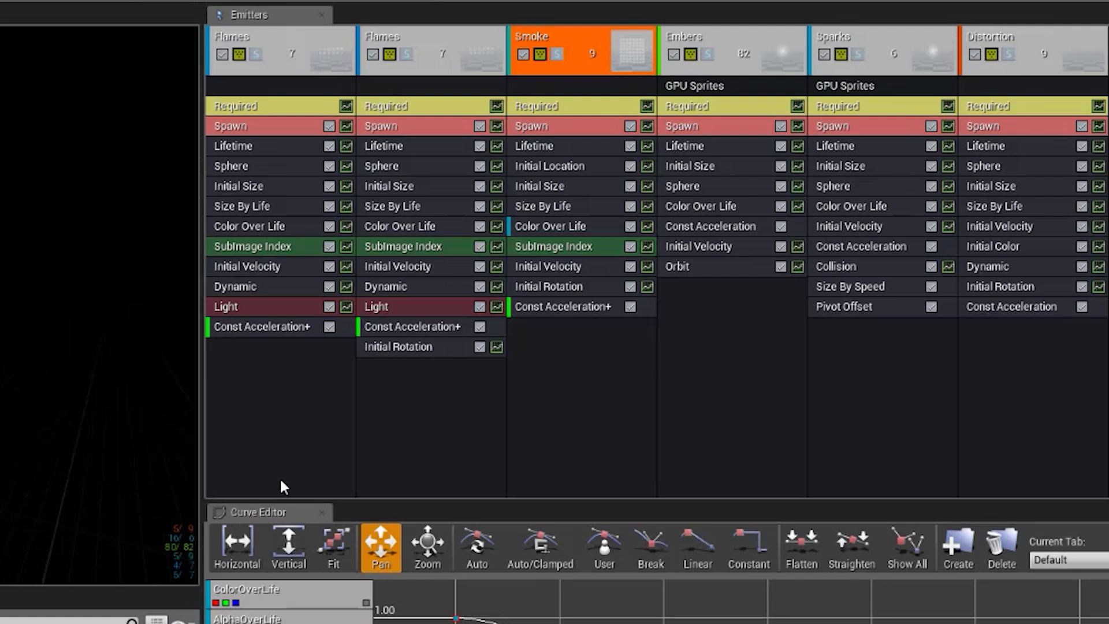
left_click(299, 55)
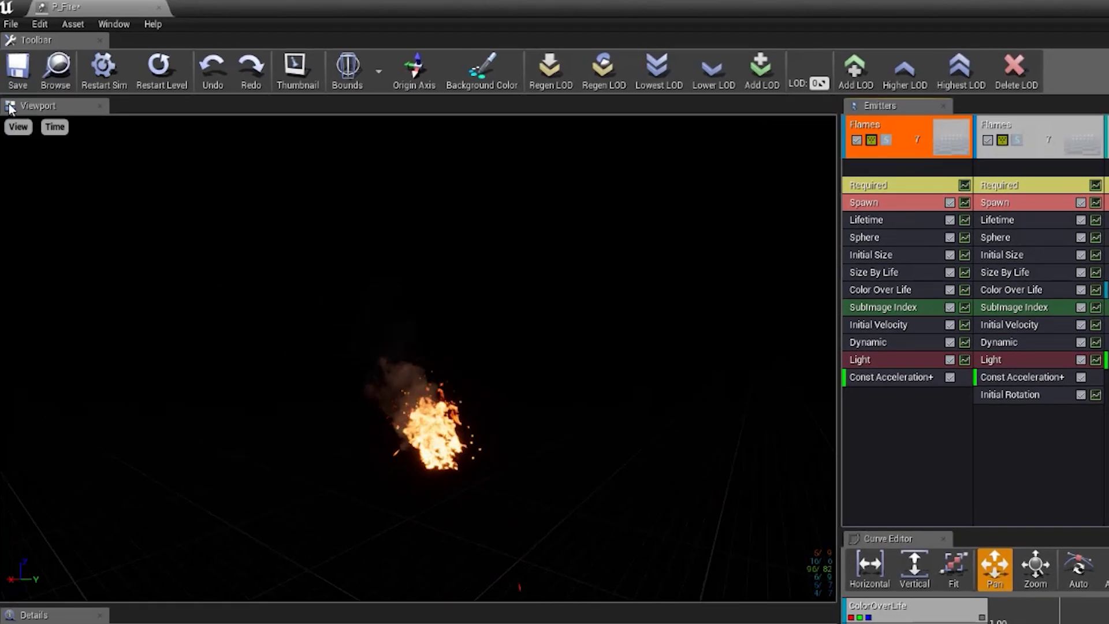
Turn on the Particle Event Counts and Particle Times overlays in the viewport
left_click(18, 127)
mouse_move(37, 144)
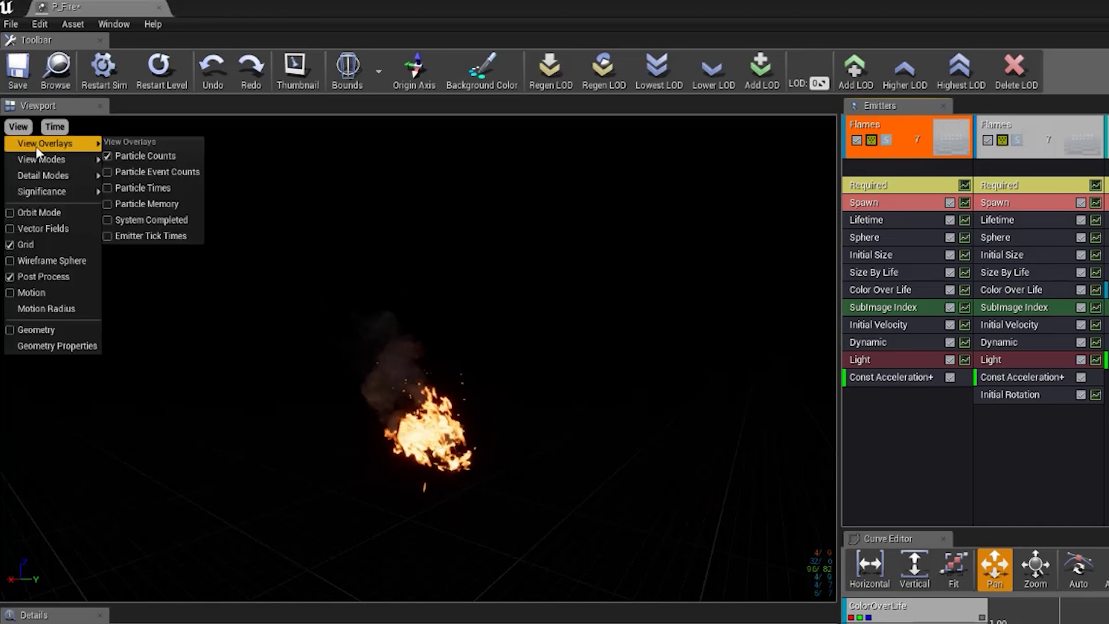
left_click(176, 178)
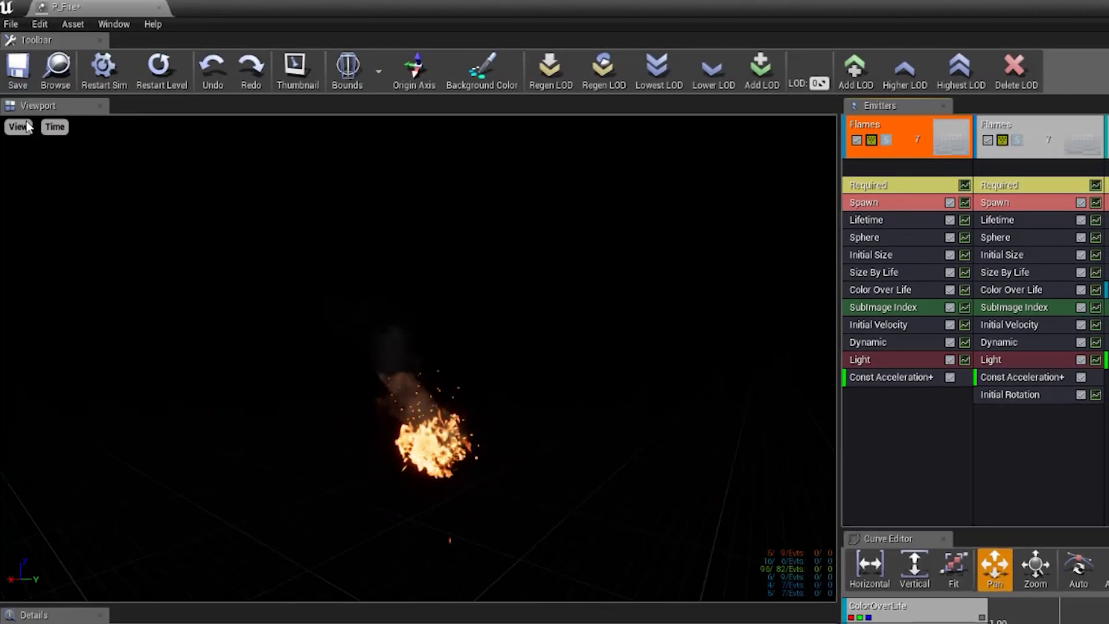
left_click(23, 127)
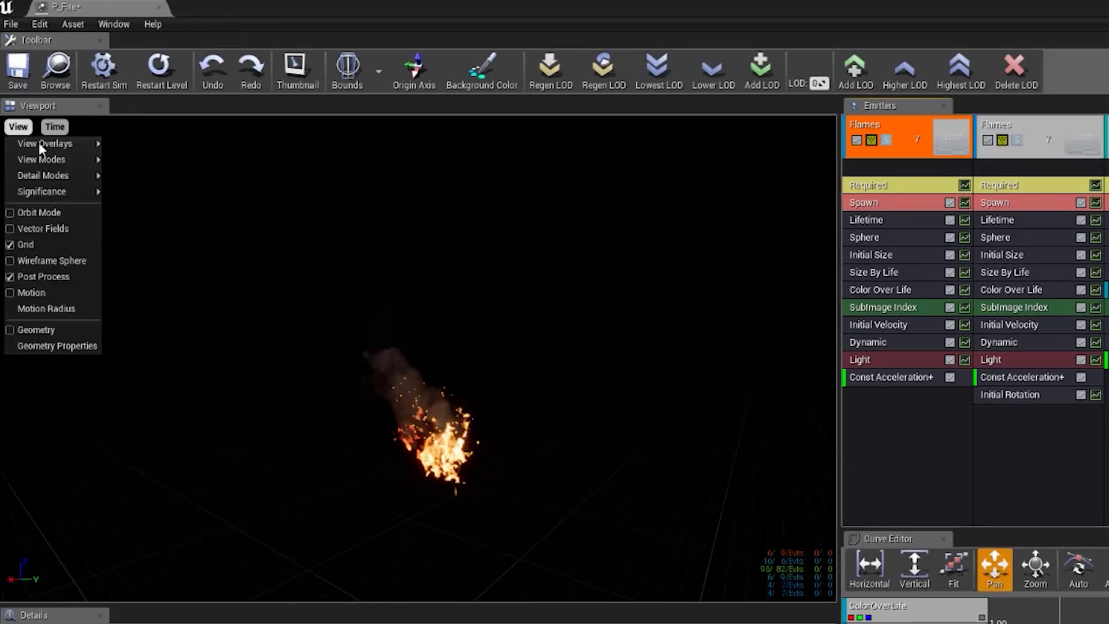
mouse_move(66, 150)
left_click(139, 188)
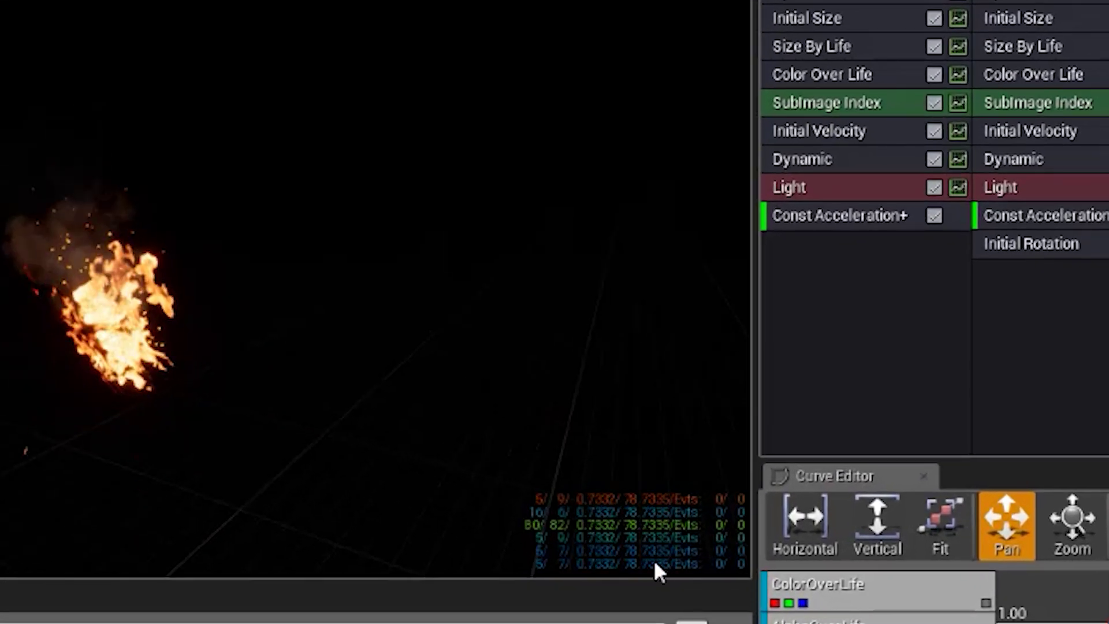
Add the Particle Memory, System Completed and Emitter Tick Times overlays to the viewport
left_click(18, 126)
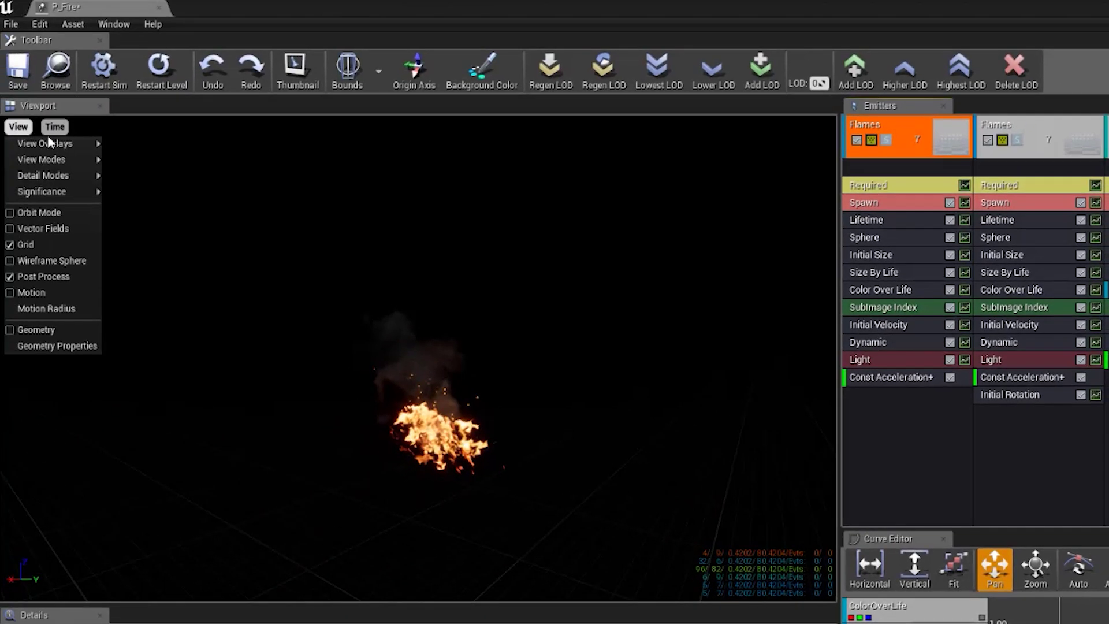
mouse_move(39, 149)
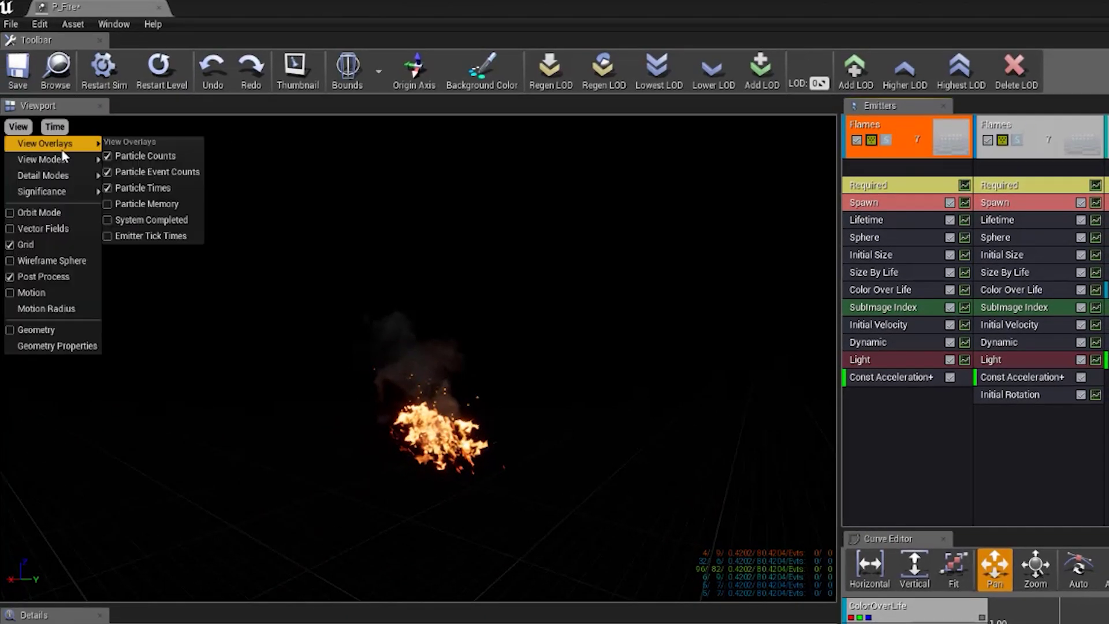
left_click(141, 204)
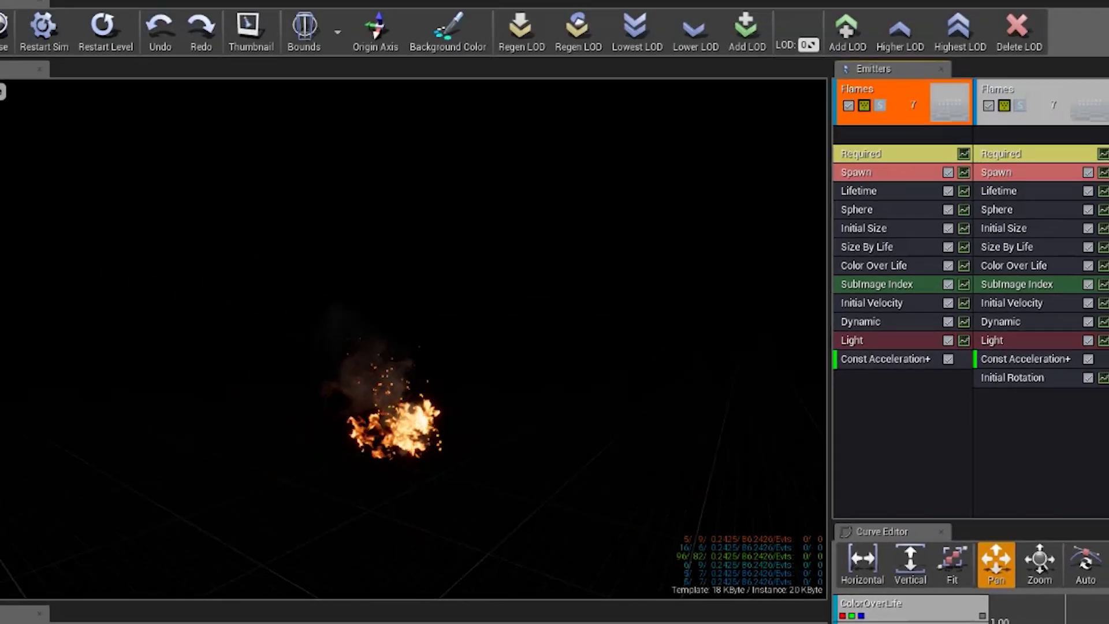
left_click(18, 126)
mouse_move(41, 144)
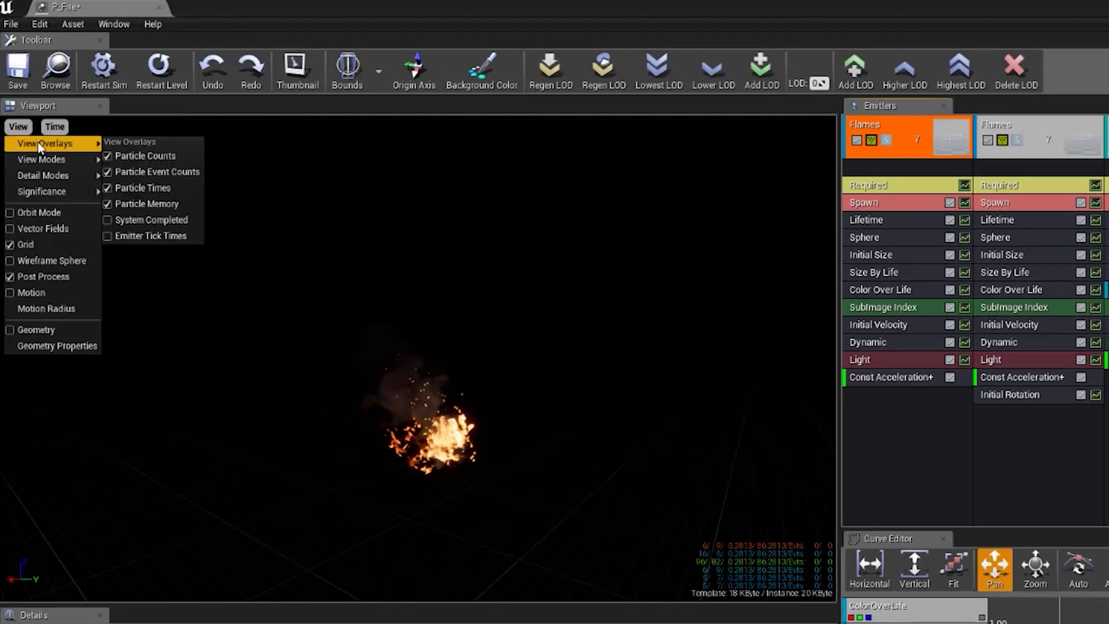
left_click(166, 220)
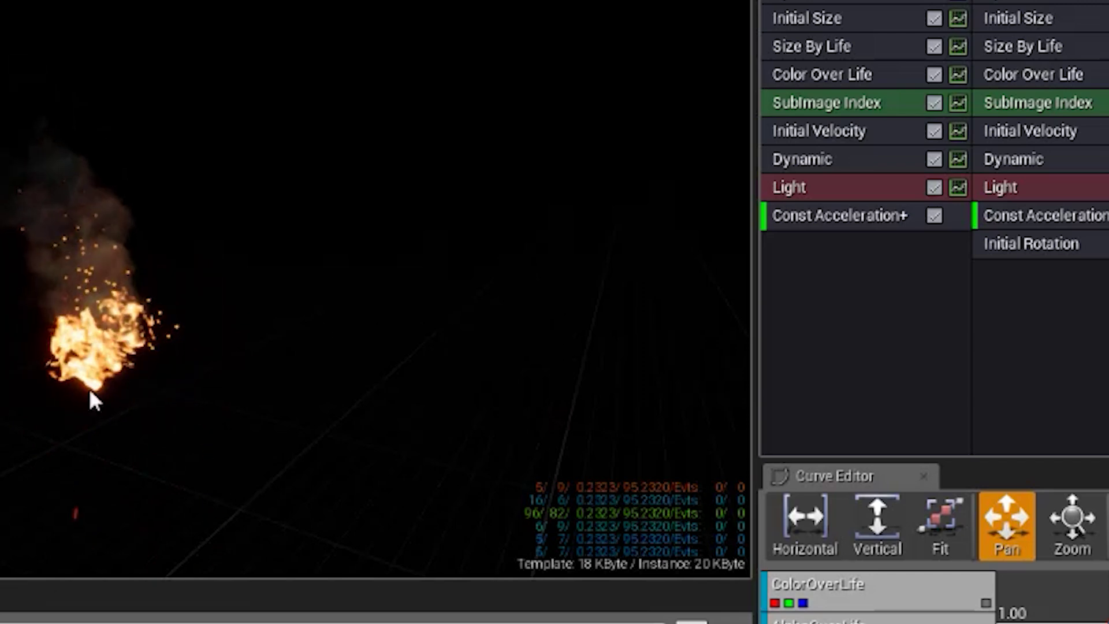
left_click(18, 127)
mouse_move(35, 143)
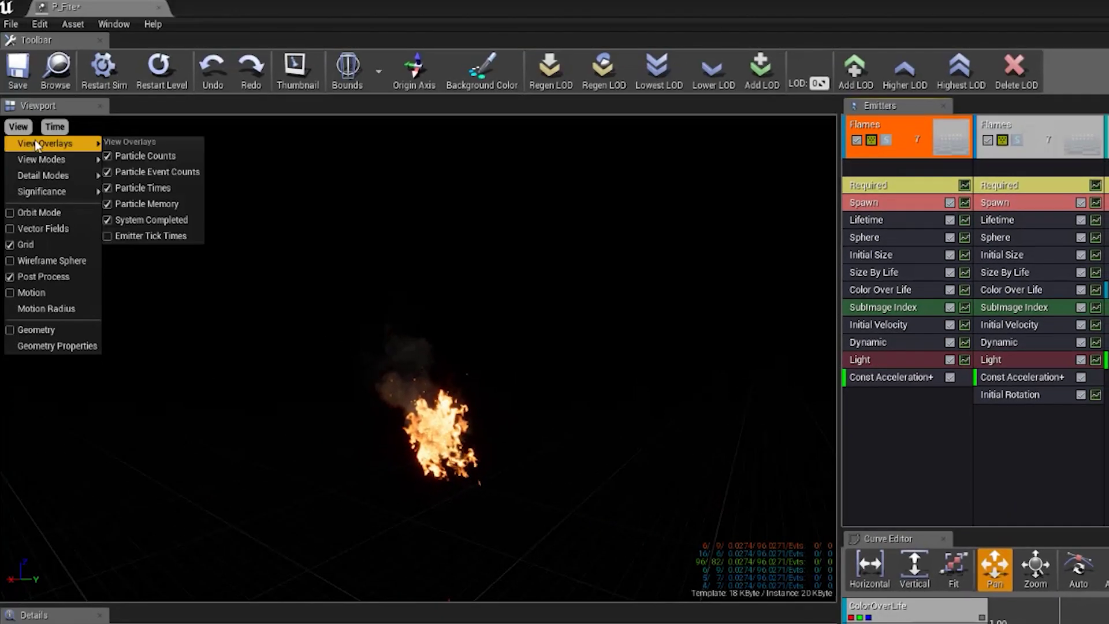
left_click(151, 236)
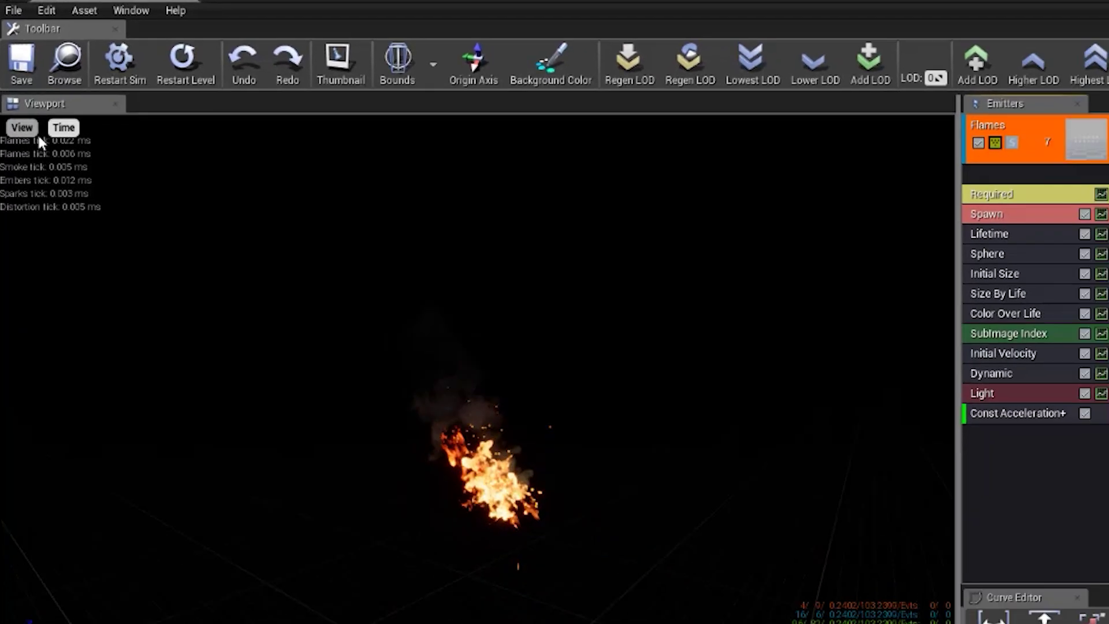
Turn off the Emitter Tick Times, System Completed, Particle Memory, Particle Times and Particle Event Counts overlays, keeping only Particle Counts
left_click(32, 128)
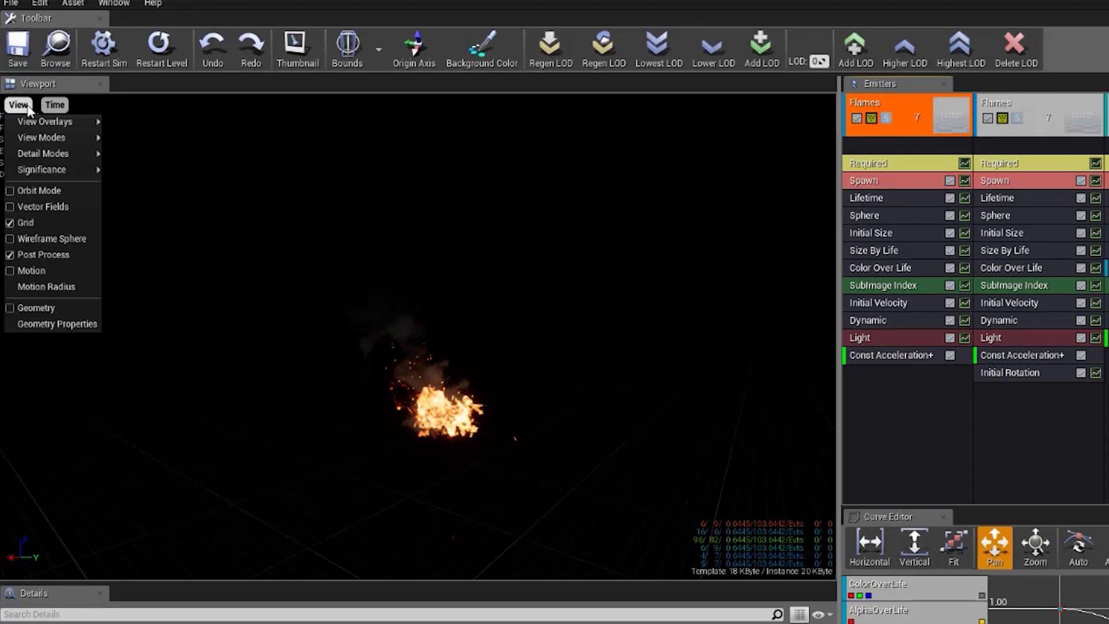
mouse_move(45, 144)
left_click(176, 253)
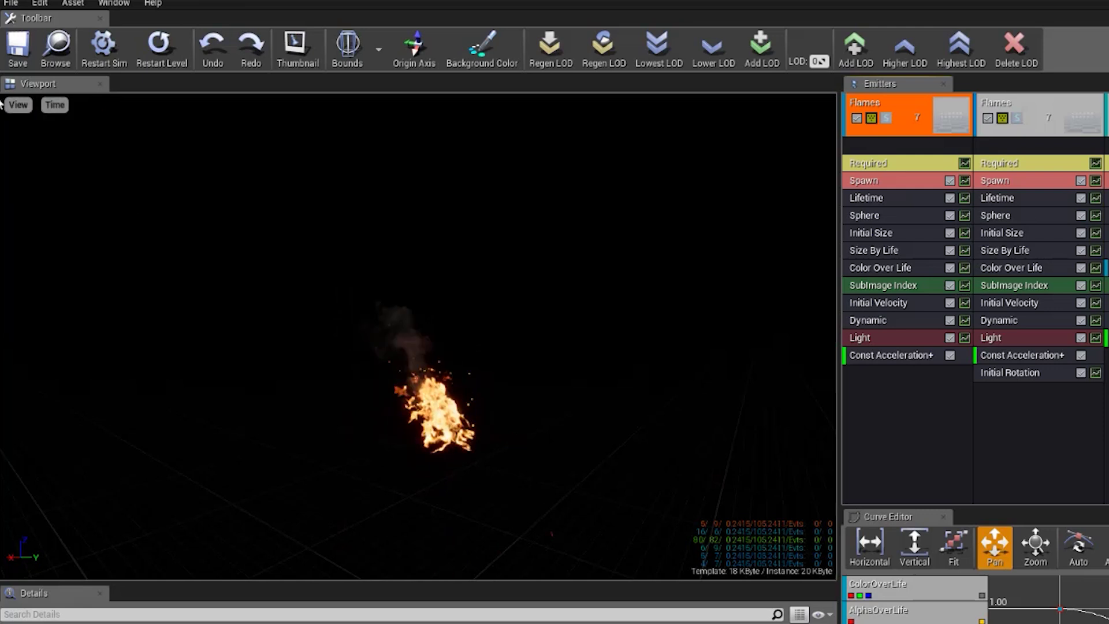
left_click(19, 105)
mouse_move(47, 122)
left_click(137, 180)
left_click(21, 108)
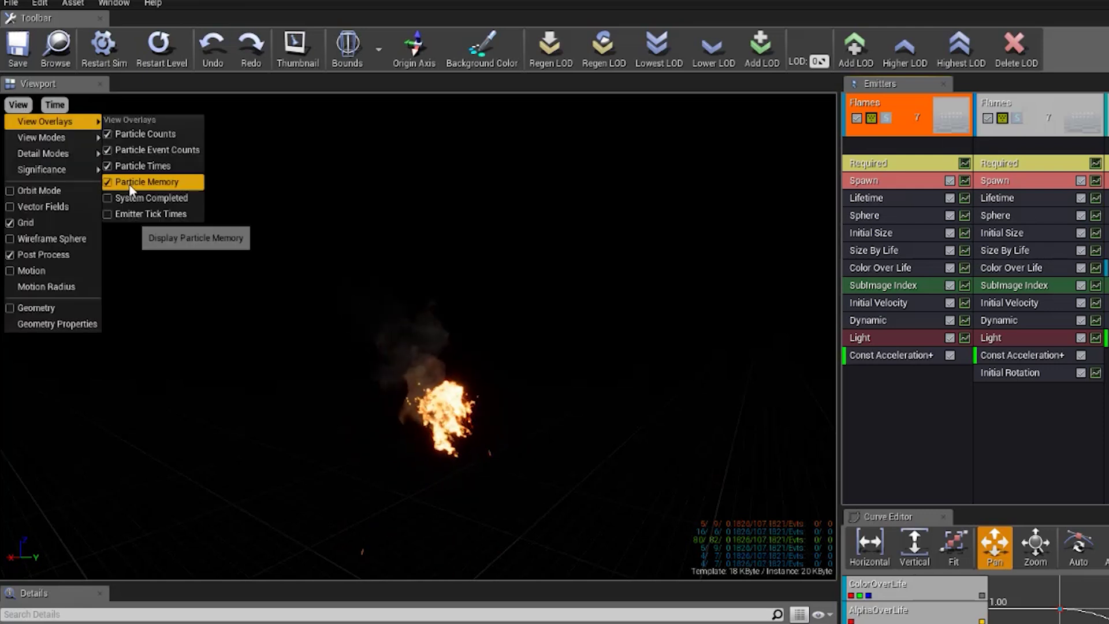
left_click(138, 182)
left_click(19, 105)
left_click(156, 173)
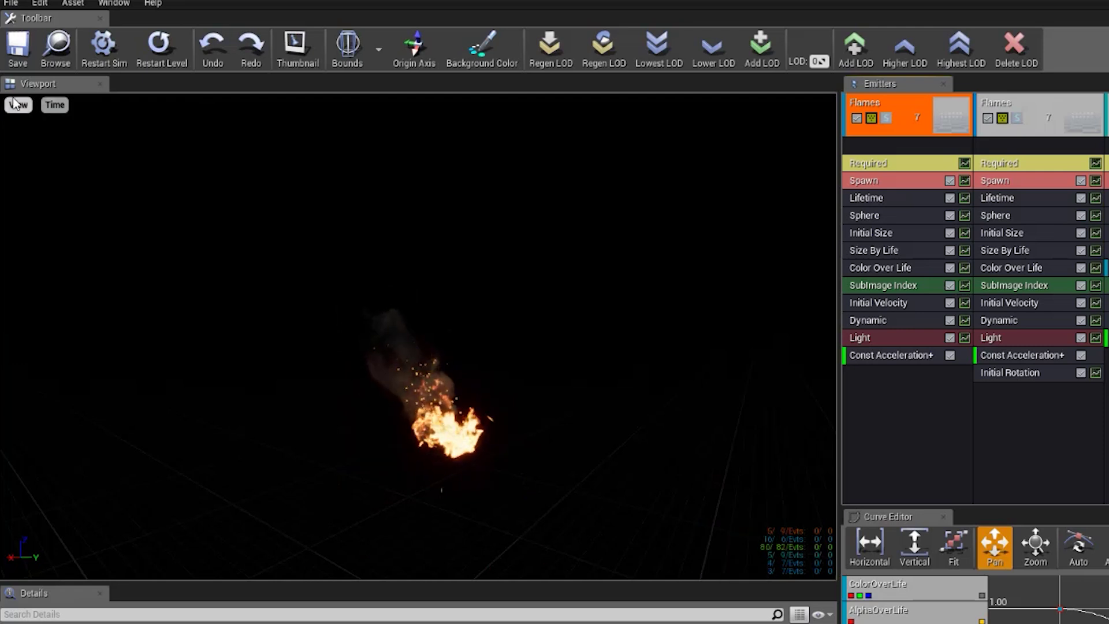
left_click(17, 104)
left_click(139, 149)
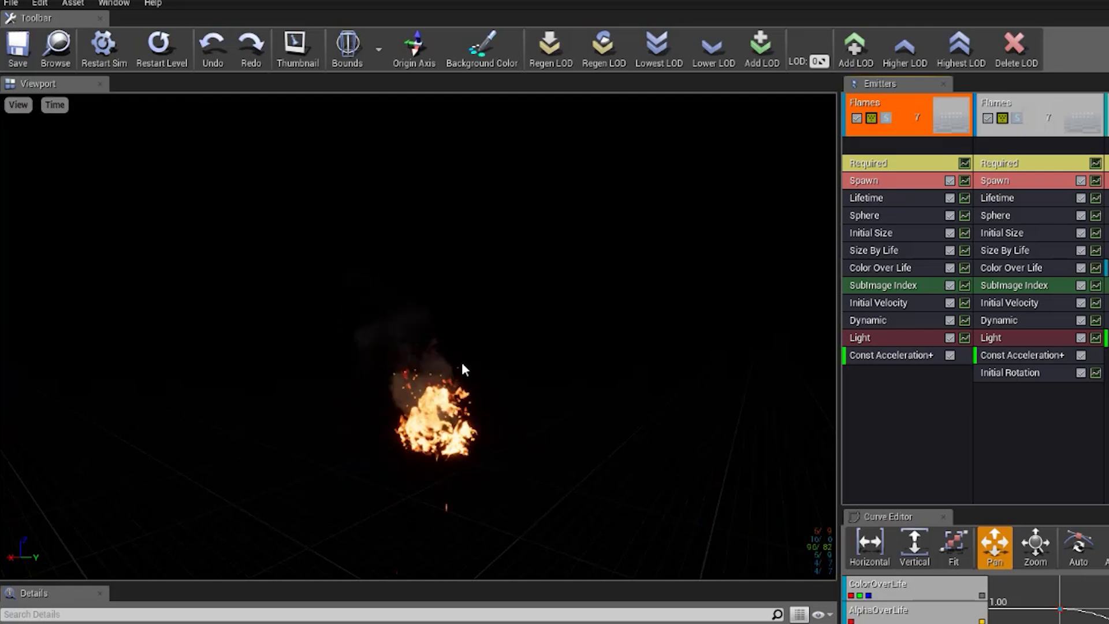
Preview the fire effect in the Wireframe and Unlit view modes and restore the Lit mode
left_click(19, 104)
mouse_move(46, 127)
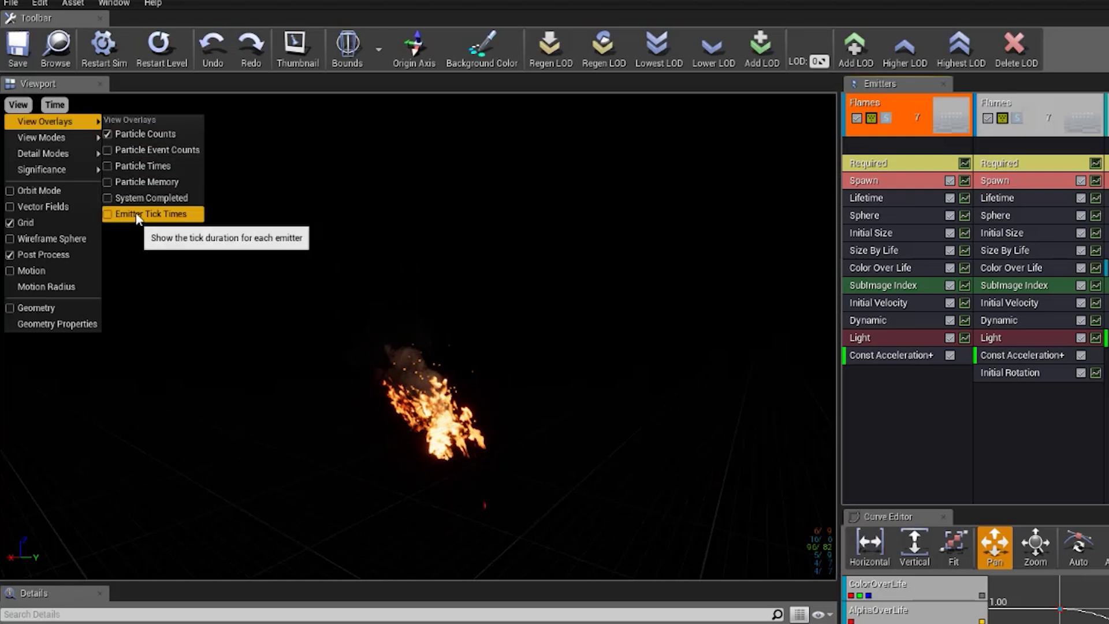
mouse_move(64, 143)
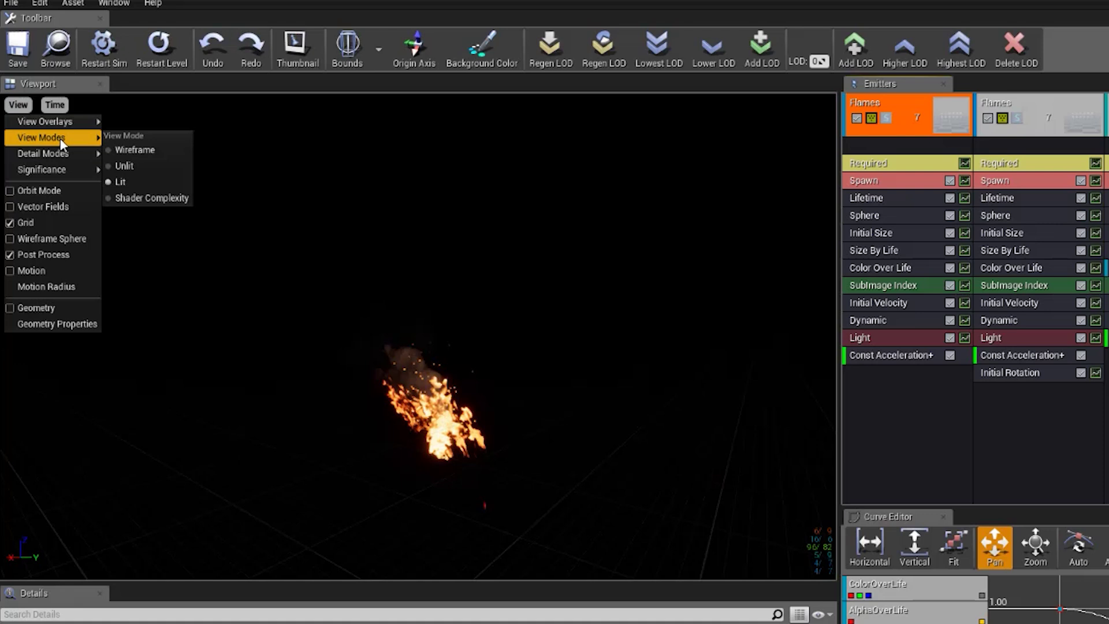
left_click(141, 156)
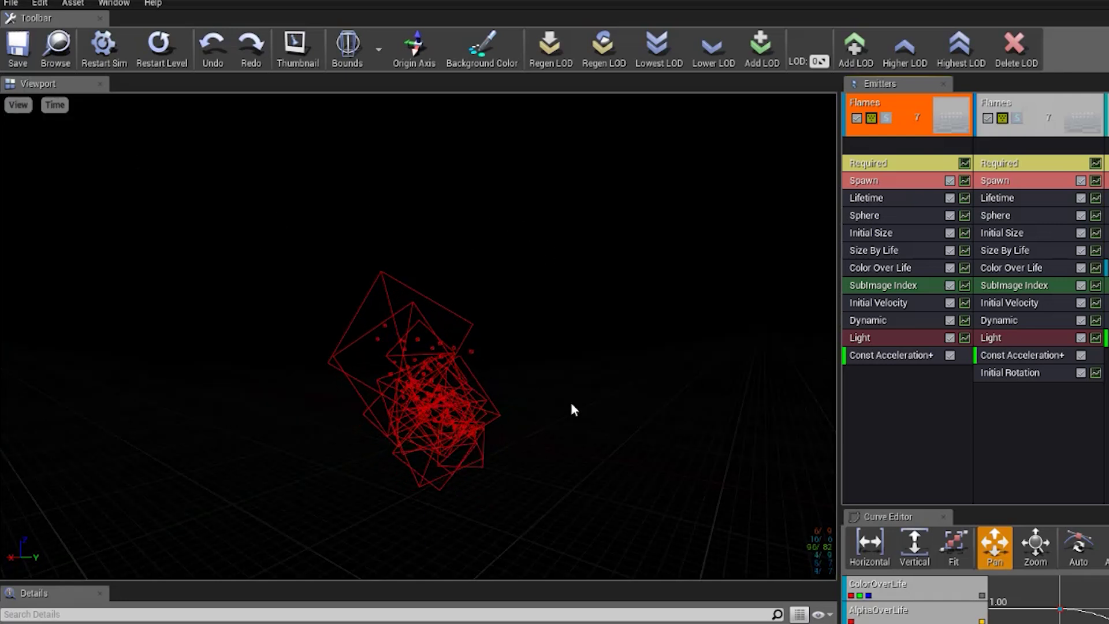
left_click(18, 104)
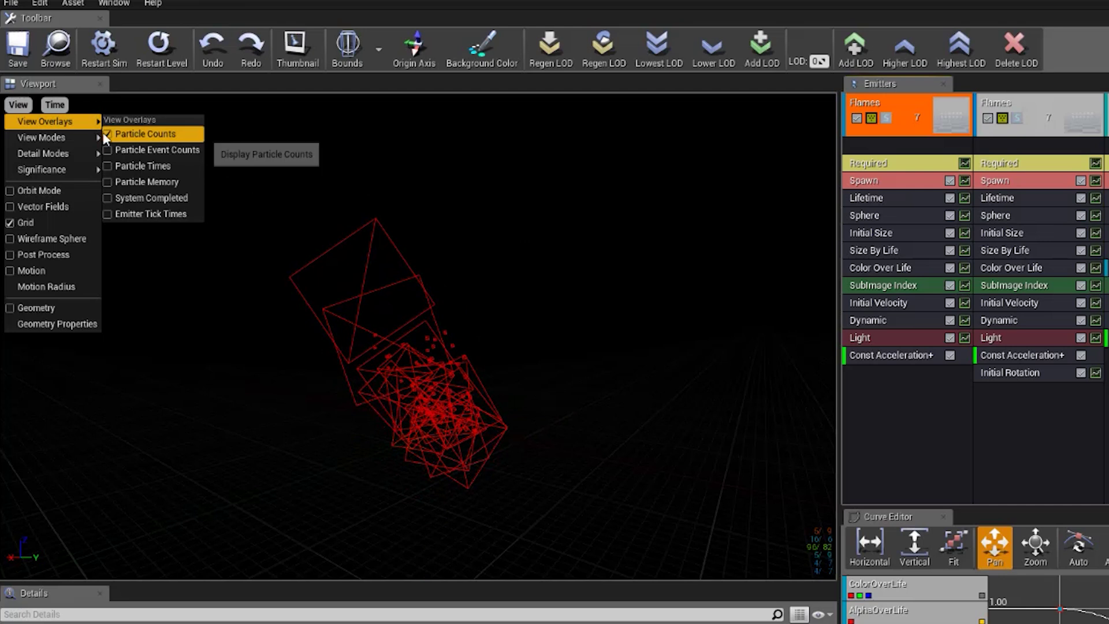
left_click(116, 167)
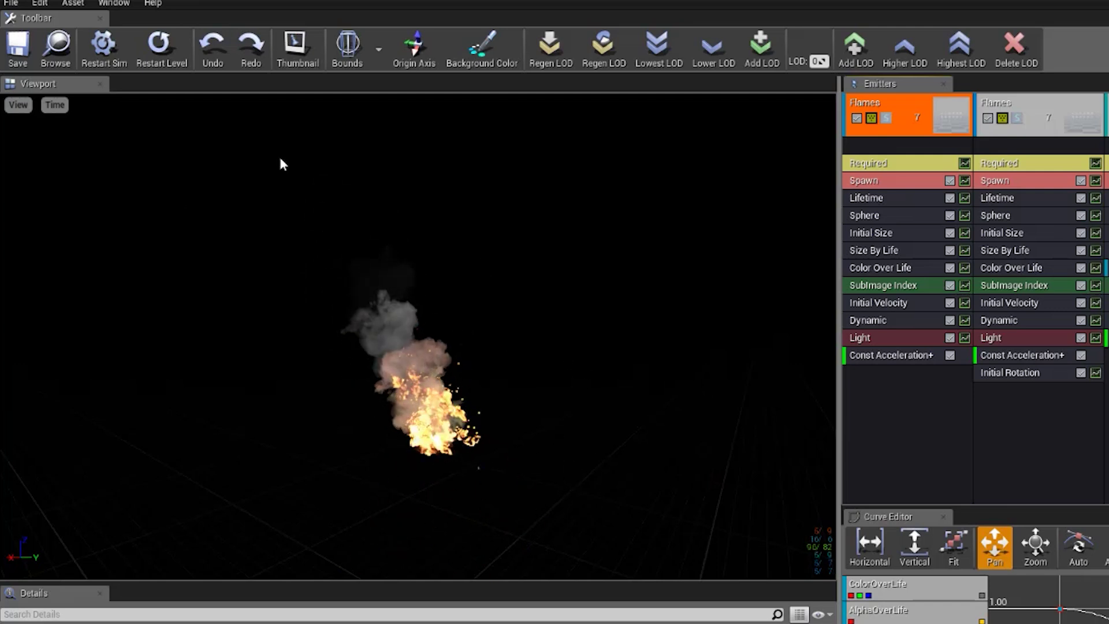
left_click(19, 106)
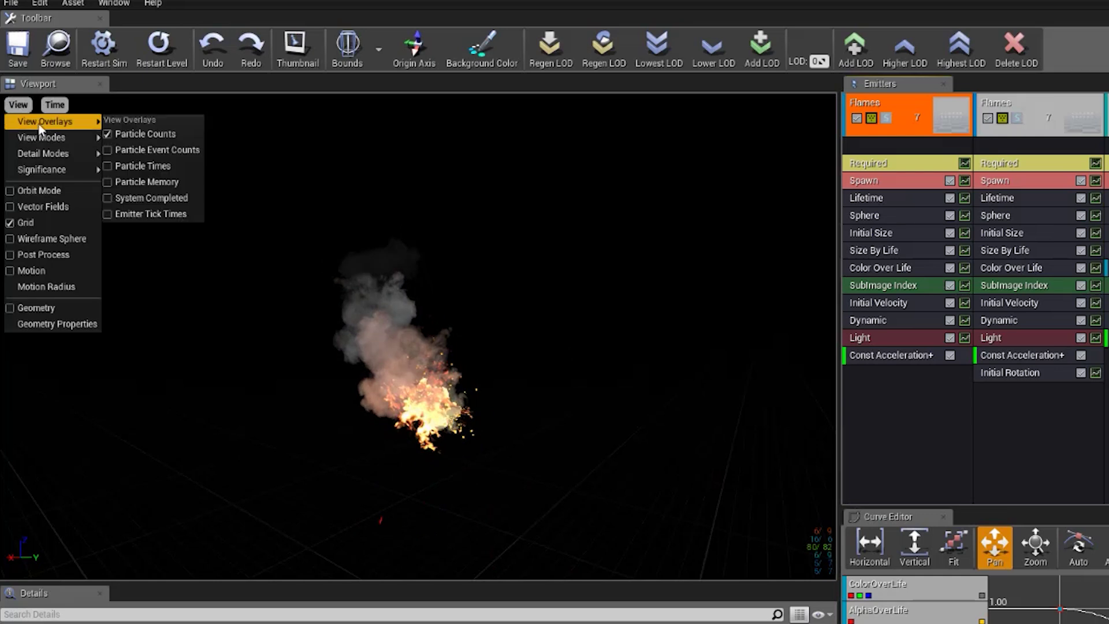
left_click(140, 181)
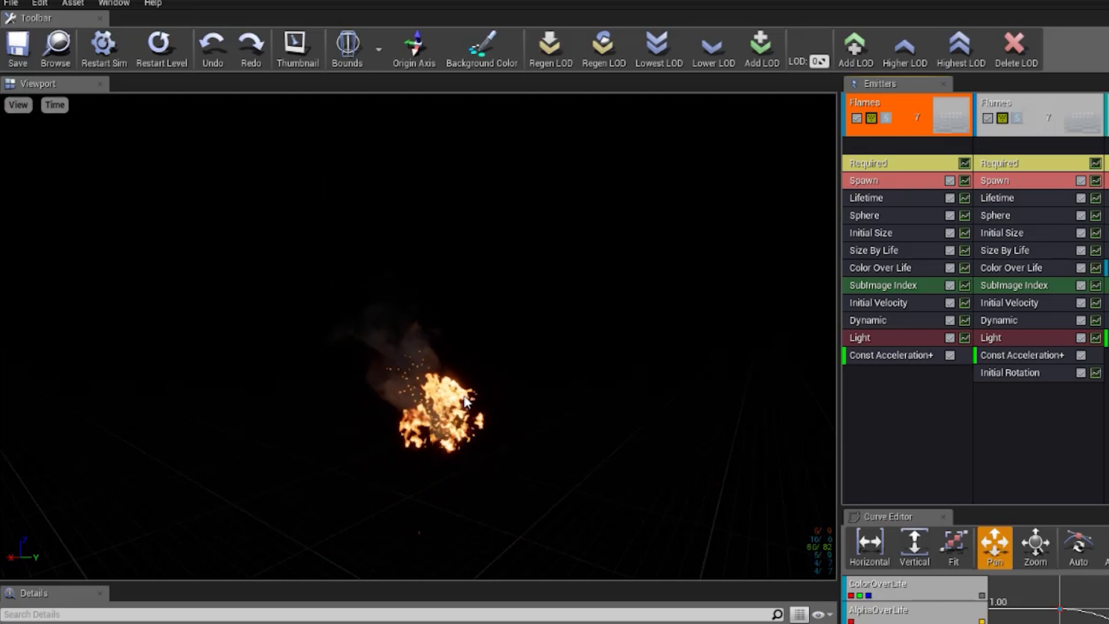
Check the fire effect's rendering cost in the Shader Complexity view mode and return to Lit
left_click(17, 106)
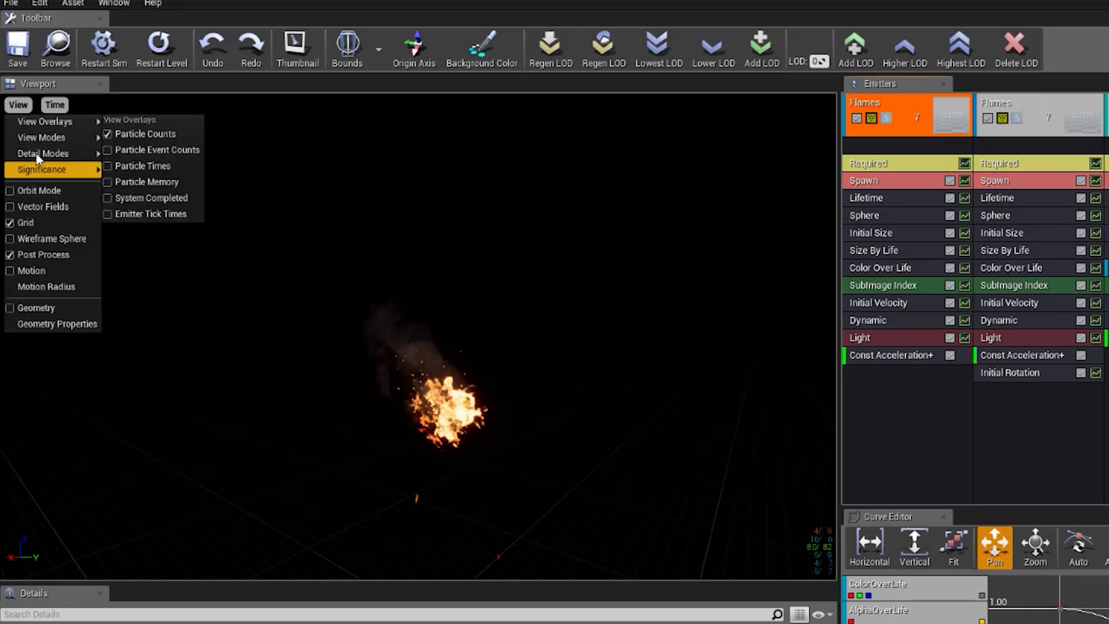
mouse_move(42, 134)
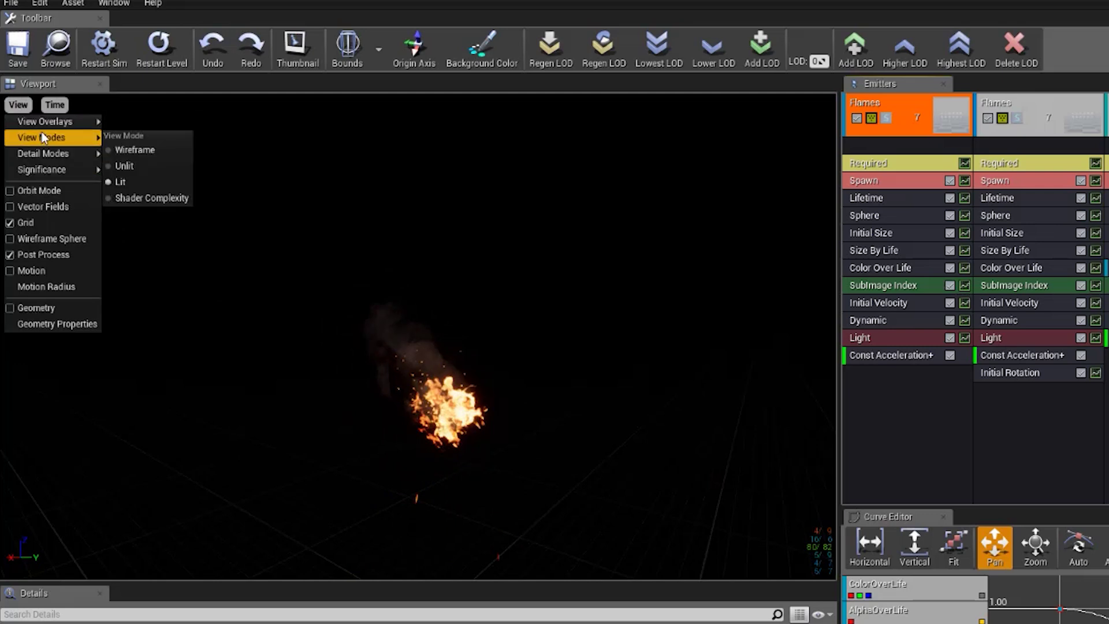
left_click(144, 198)
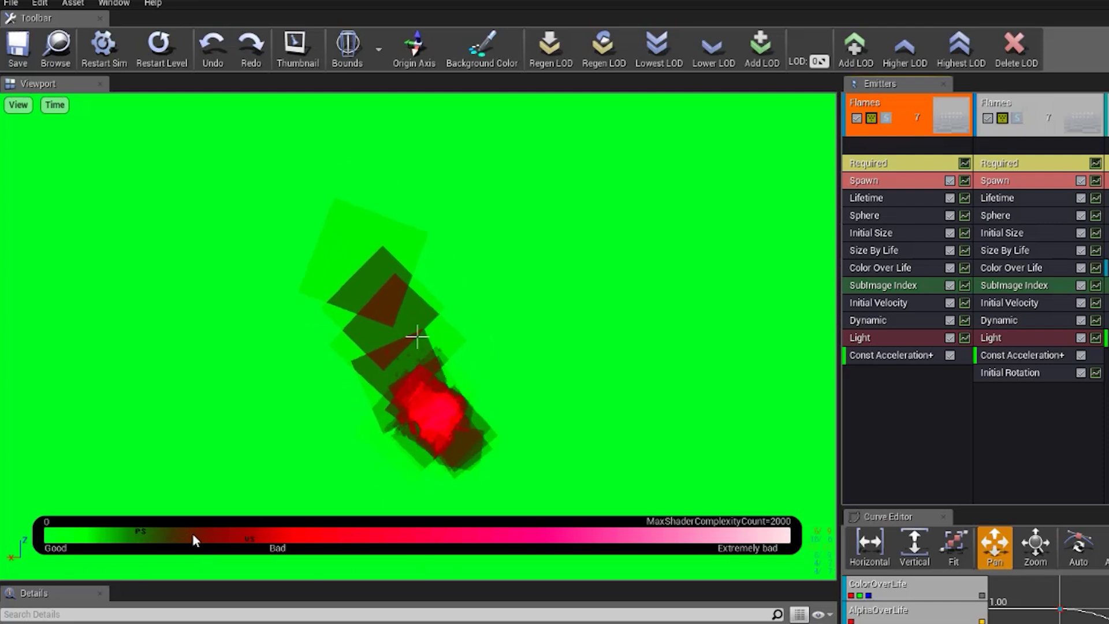
left_click(19, 106)
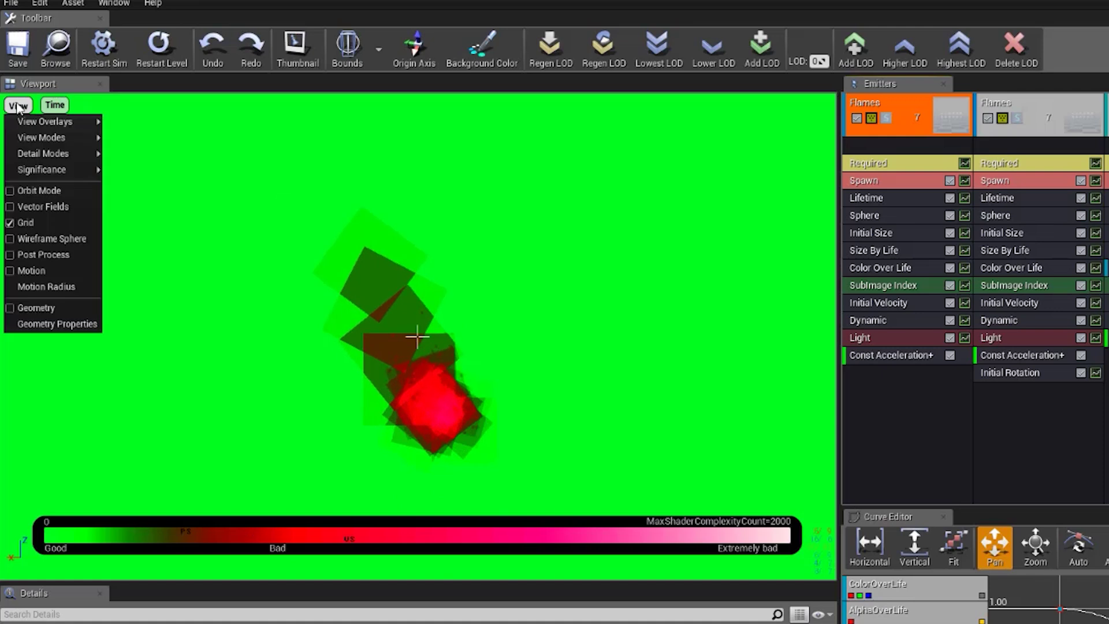
mouse_move(55, 139)
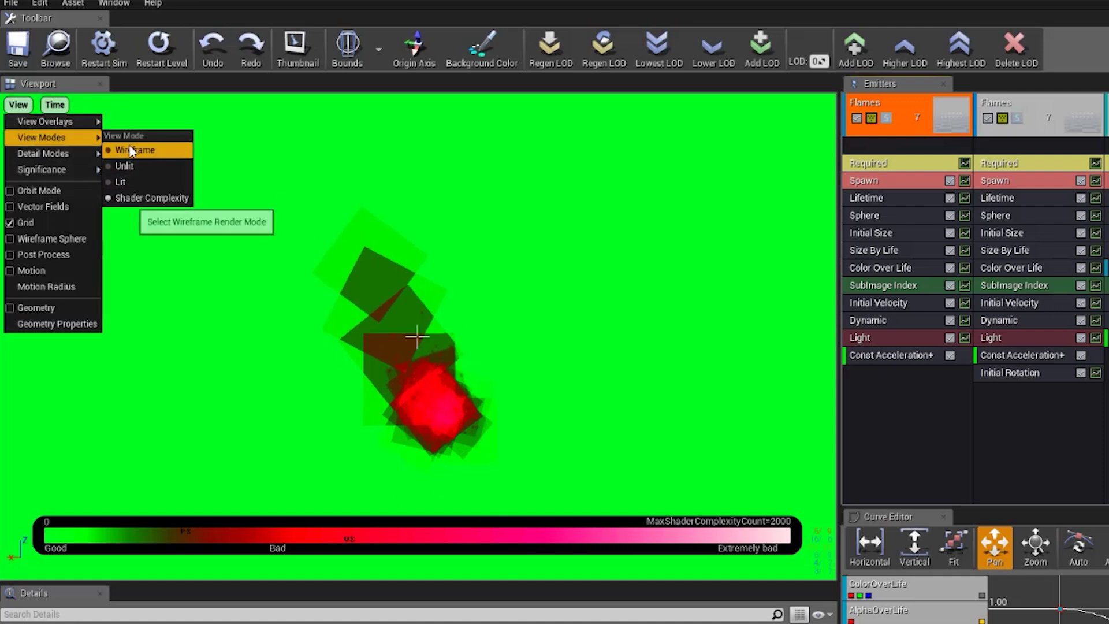
left_click(123, 182)
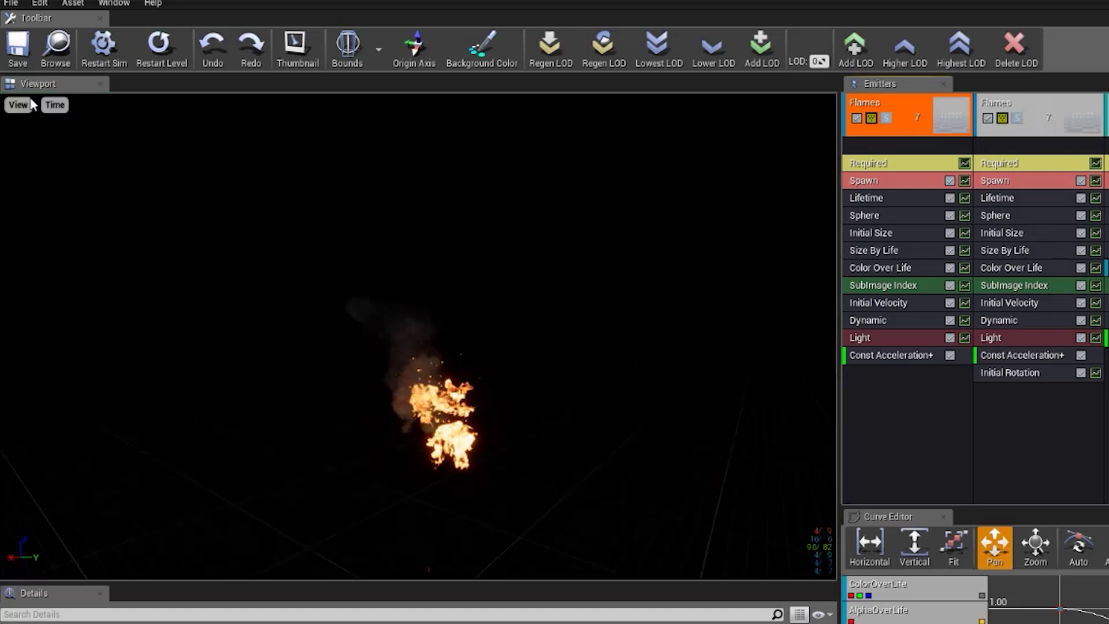
Review the viewport's Required Significance options and the particle system's Max Significance Level choices in its Performance settings
left_click(18, 105)
mouse_move(43, 157)
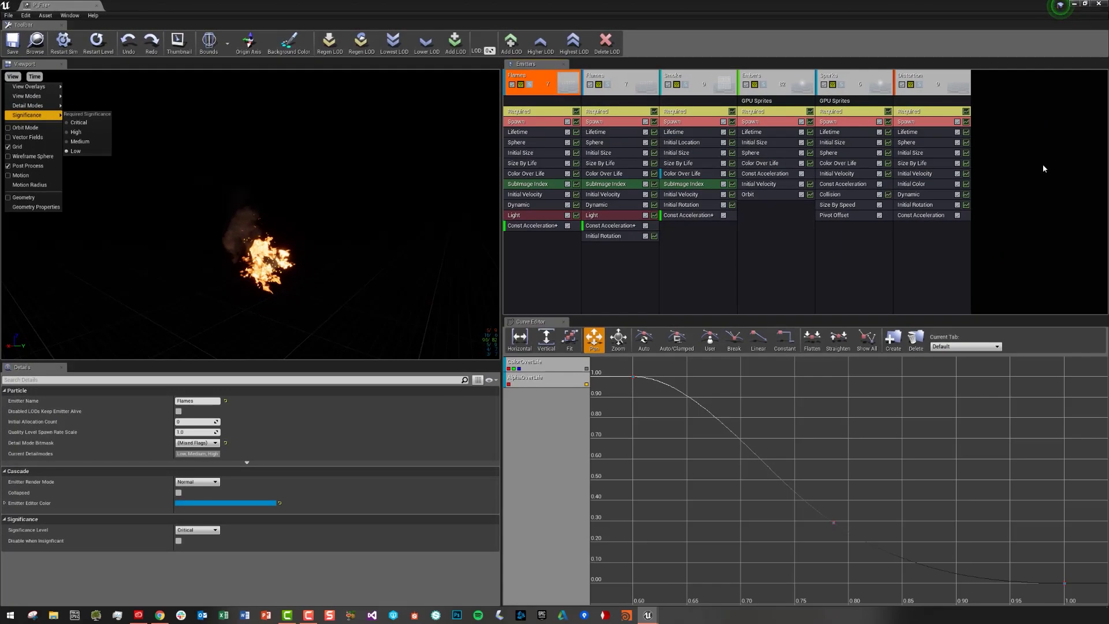
left_click(1031, 149)
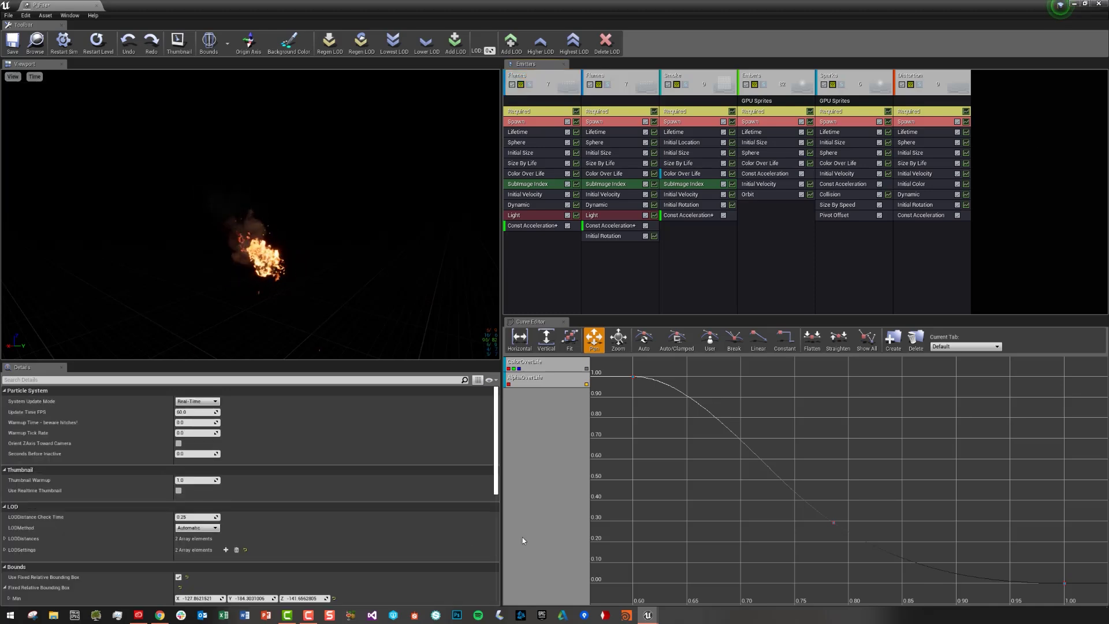
scroll(391, 502, "down", 3)
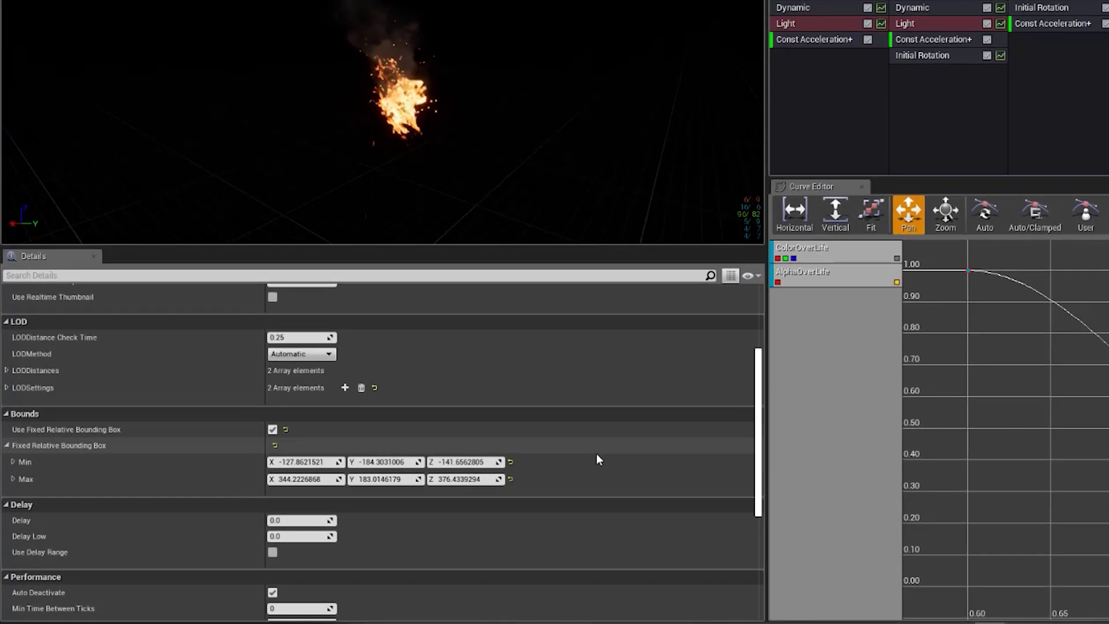
scroll(522, 469, "down", 3)
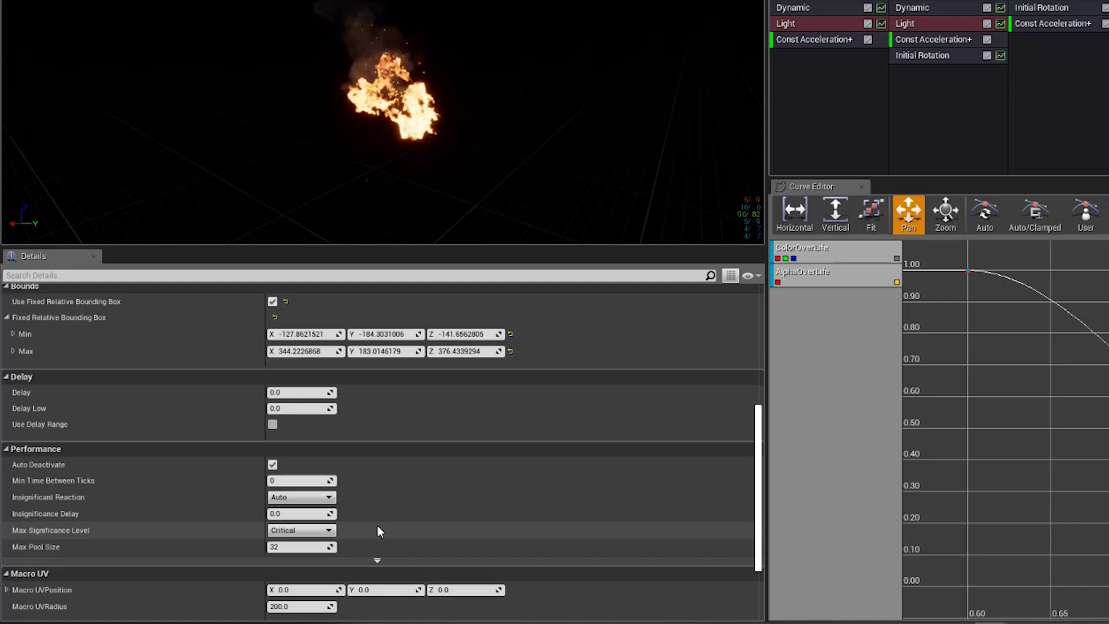
left_click(309, 531)
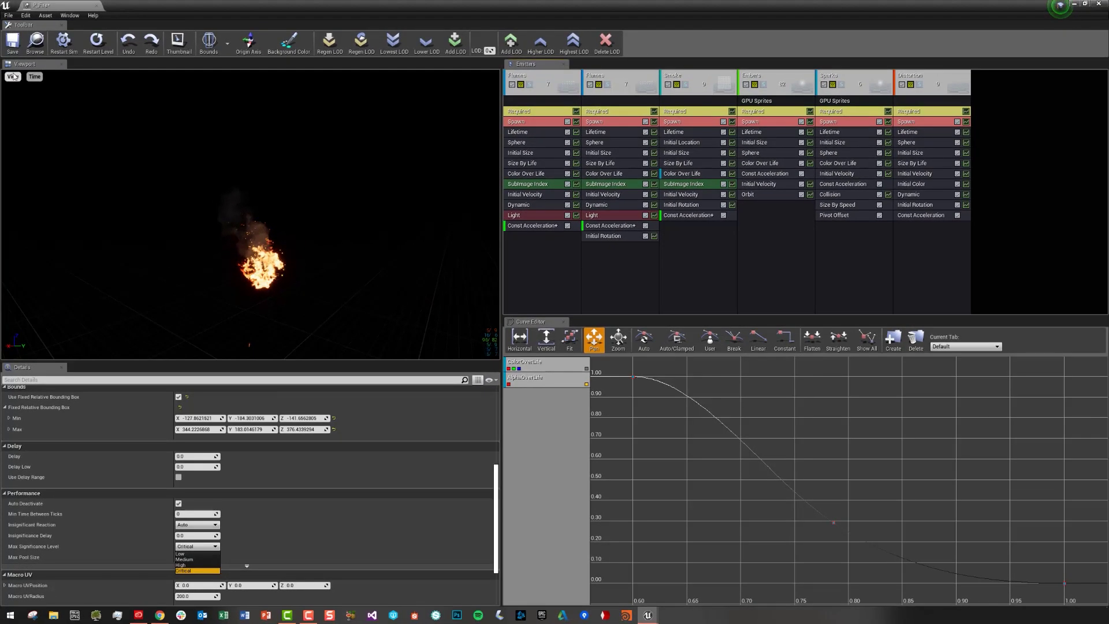
Look over the viewport's Required Significance levels again, along with its remaining display toggles
left_click(13, 77)
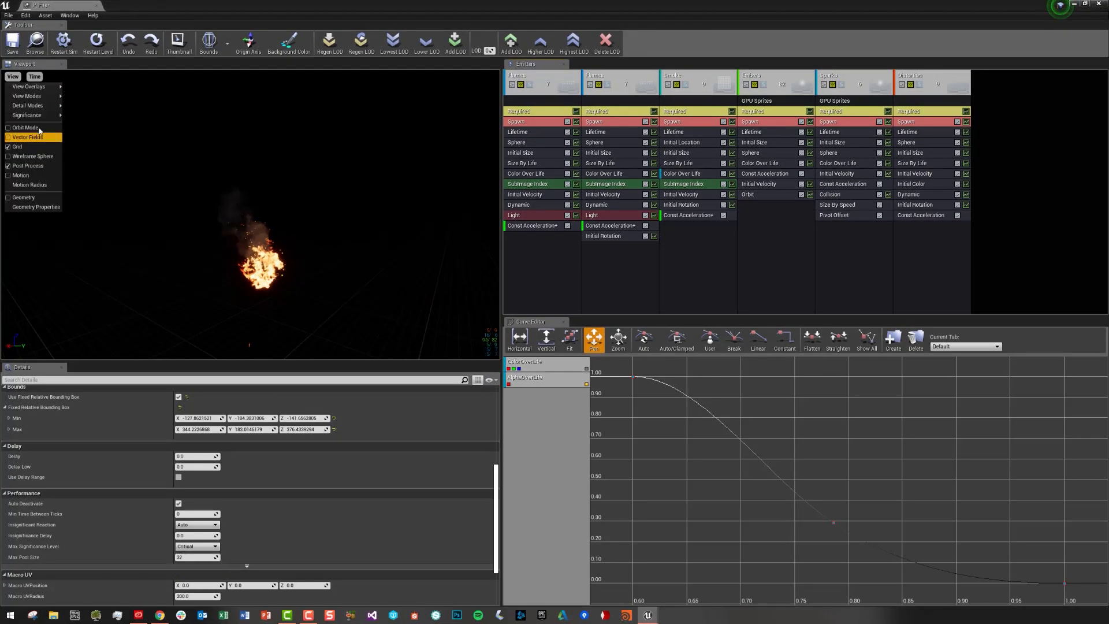
mouse_move(34, 116)
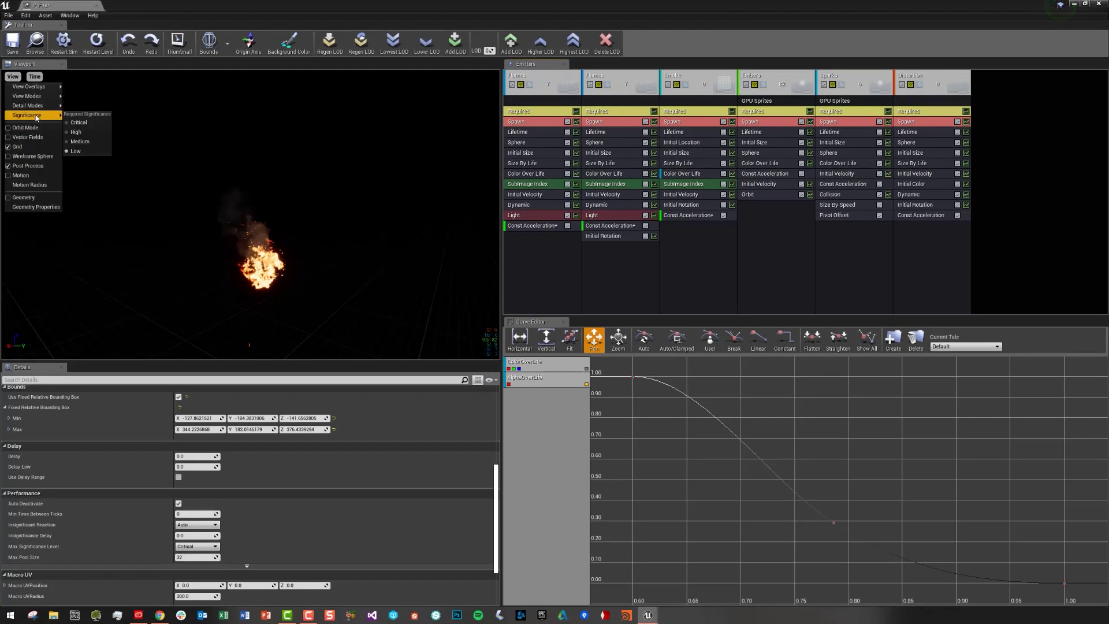
left_click(94, 157)
left_click(13, 76)
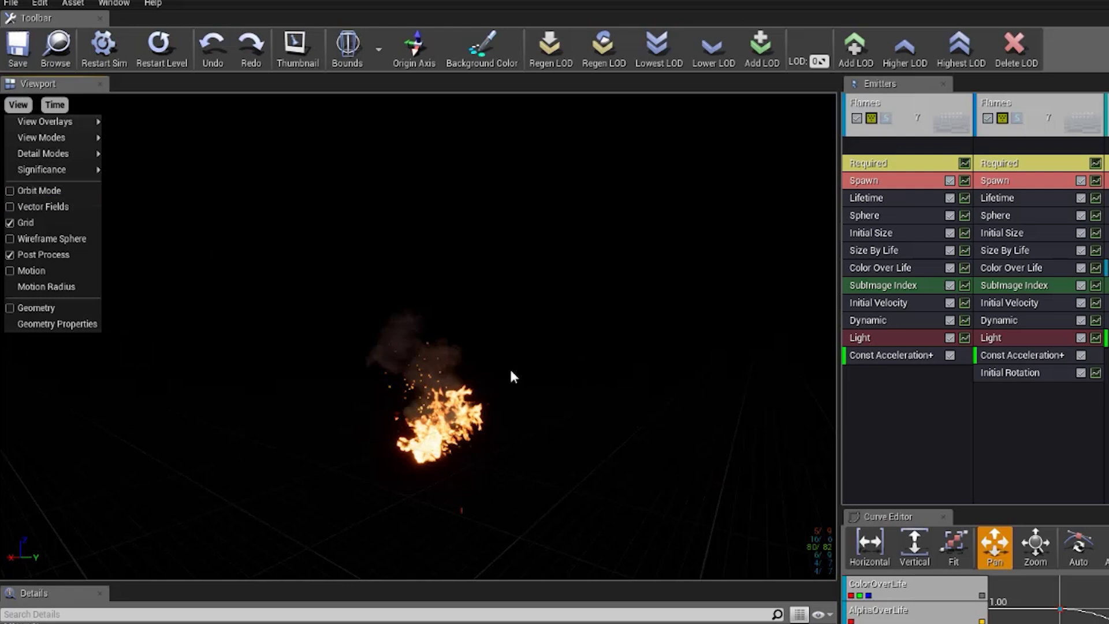
left_click(518, 311)
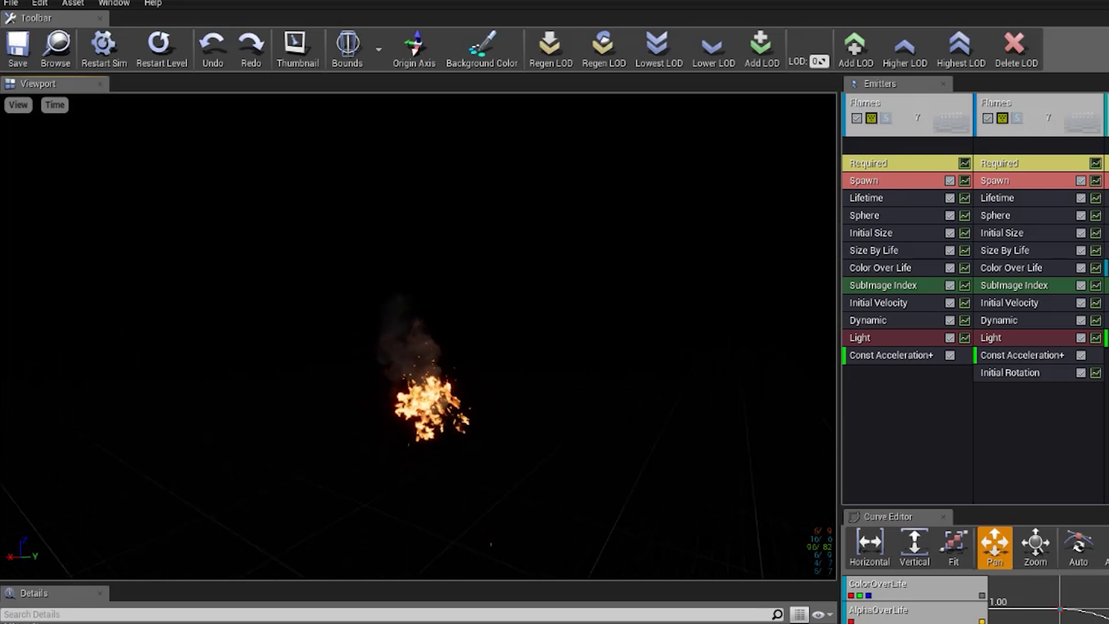
Try Orbit Mode by moving the camera around the fire effect, and turn the mode off again
left_click(17, 105)
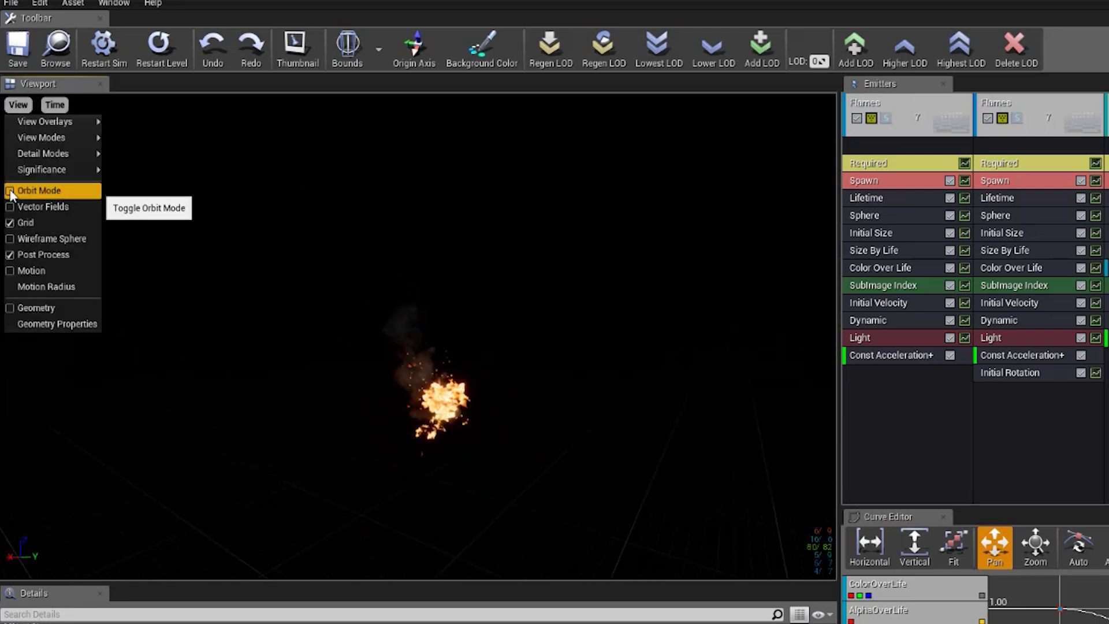
left_click(364, 292)
middle_click_drag(364, 292, 406, 223)
left_click(23, 105)
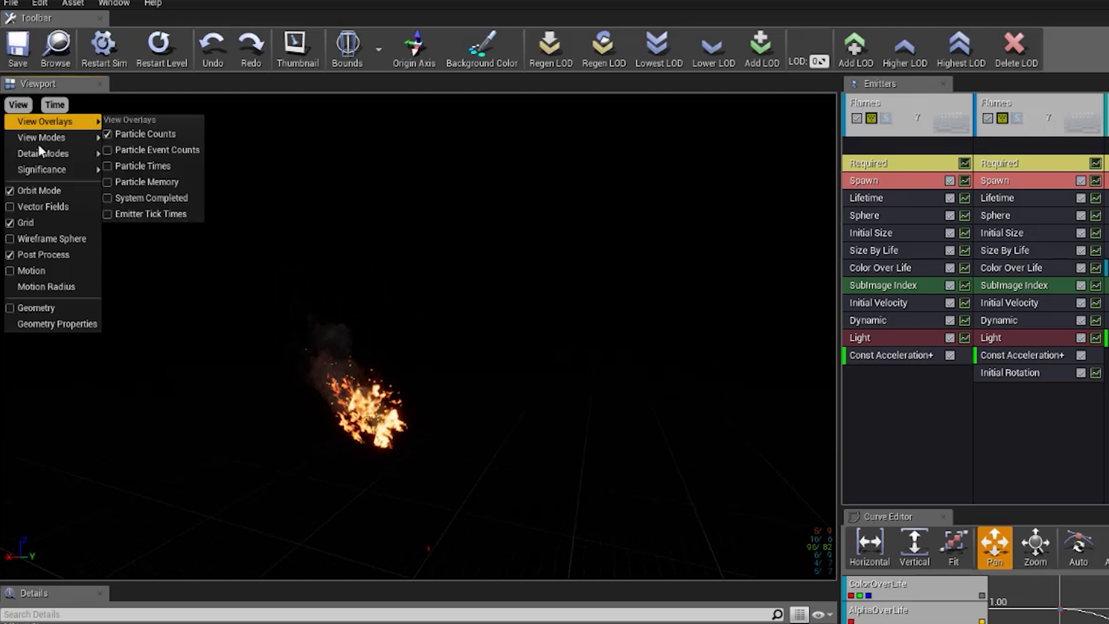
left_click(36, 190)
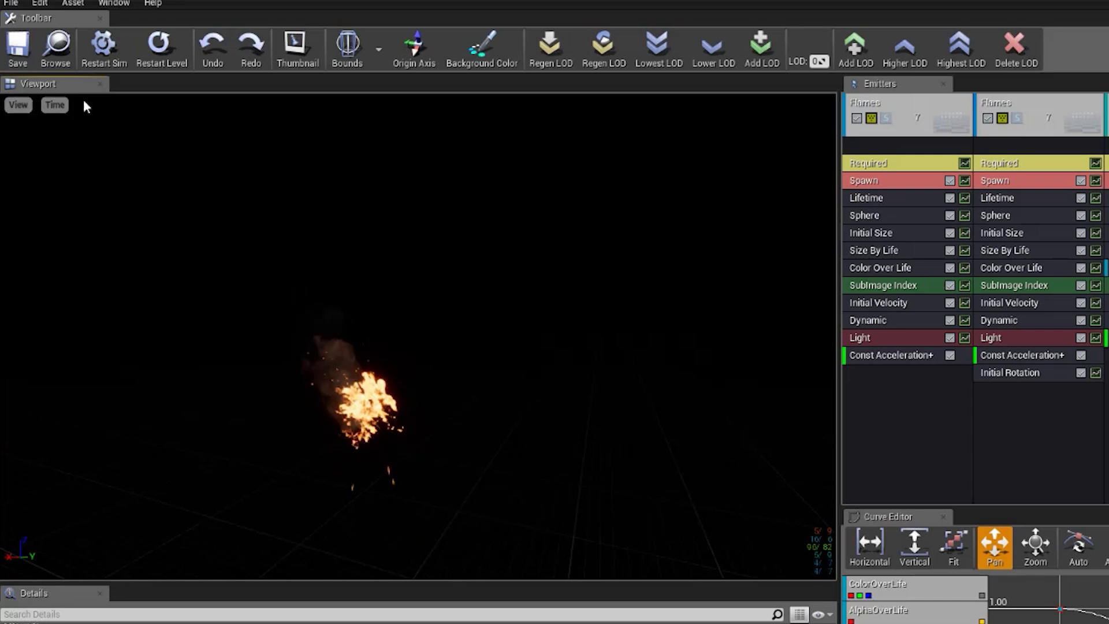
Turn the Vector Fields display on in the viewport and off again
left_click(19, 106)
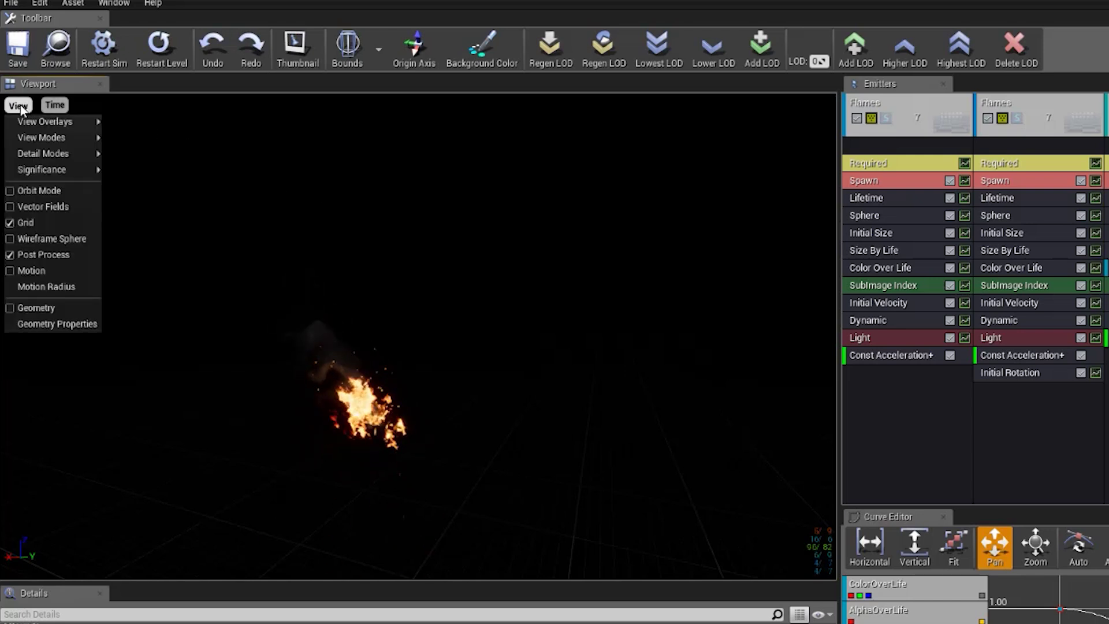
left_click(41, 206)
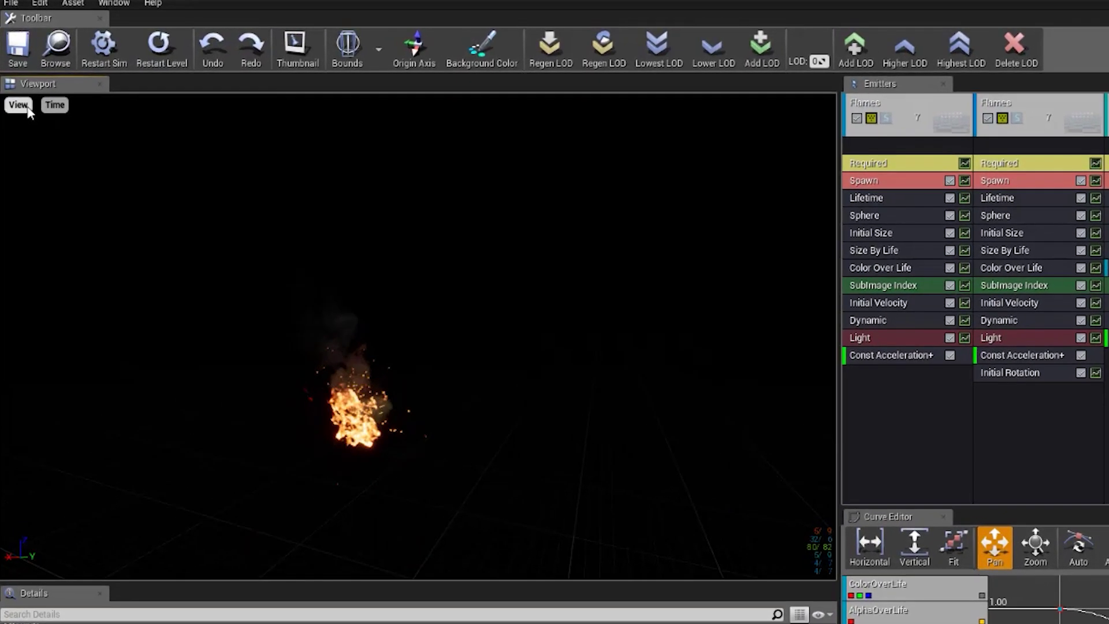
left_click(13, 76)
left_click(43, 207)
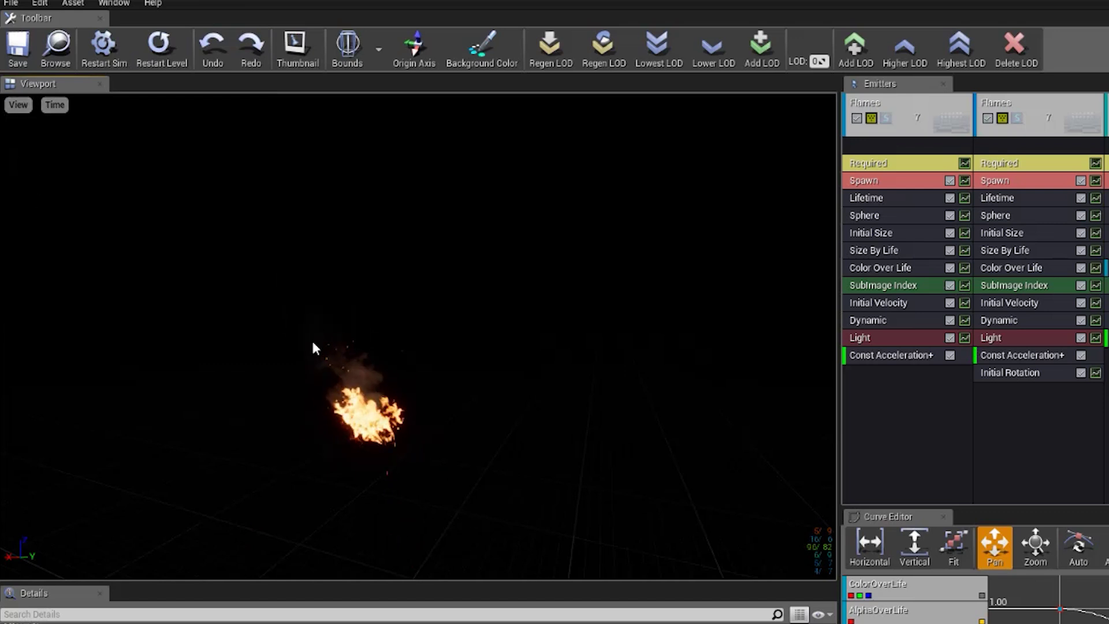
Hide the viewport grid to see the fire effect without it, and show the grid again
left_click(18, 105)
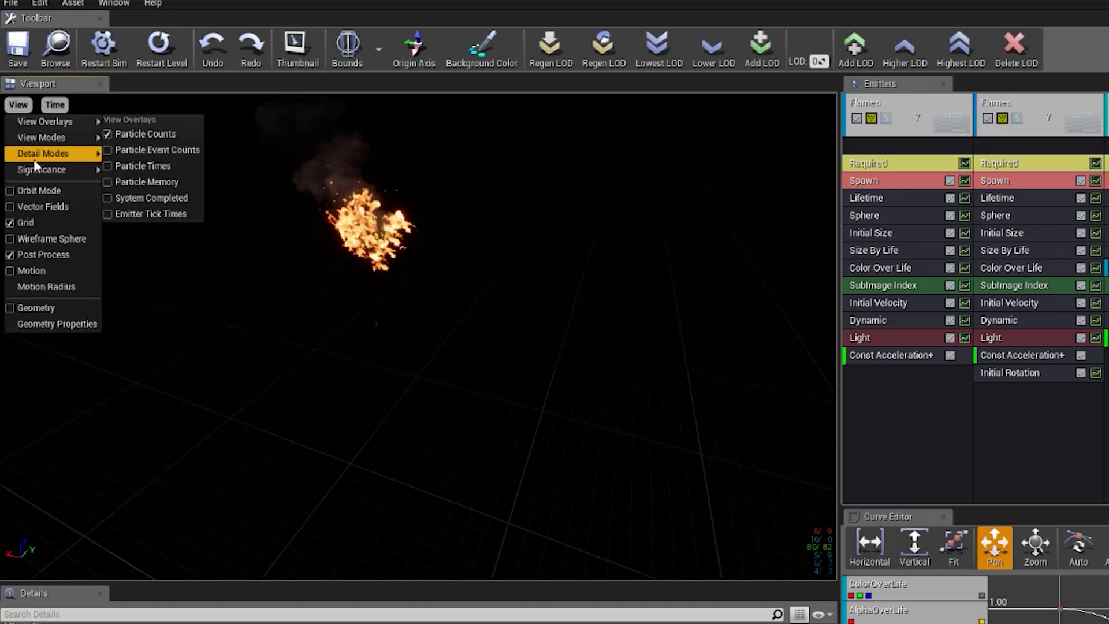
left_click(26, 222)
left_click(18, 104)
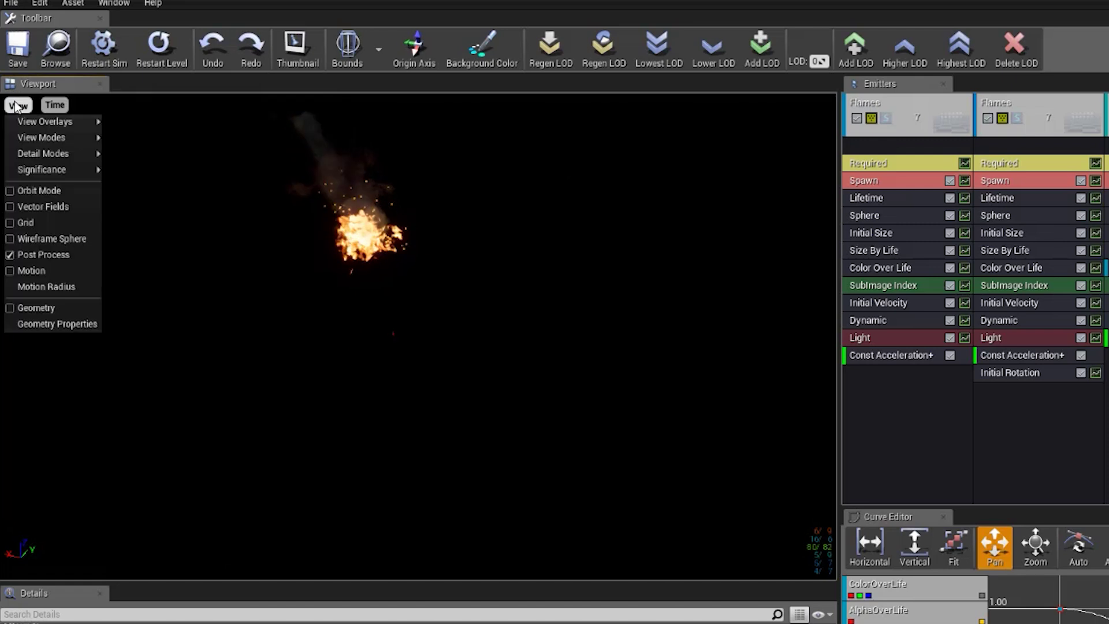
left_click(30, 222)
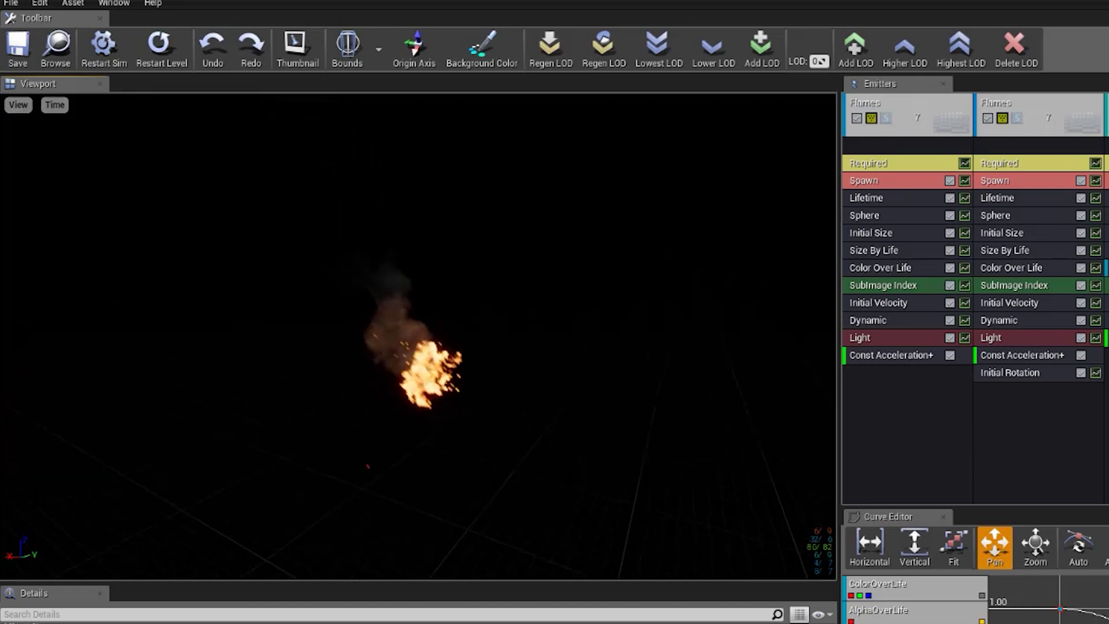
Display a wireframe sphere with a radius of 200 around the fire, inspect the effect's scale against it, and hide the sphere
left_click(19, 105)
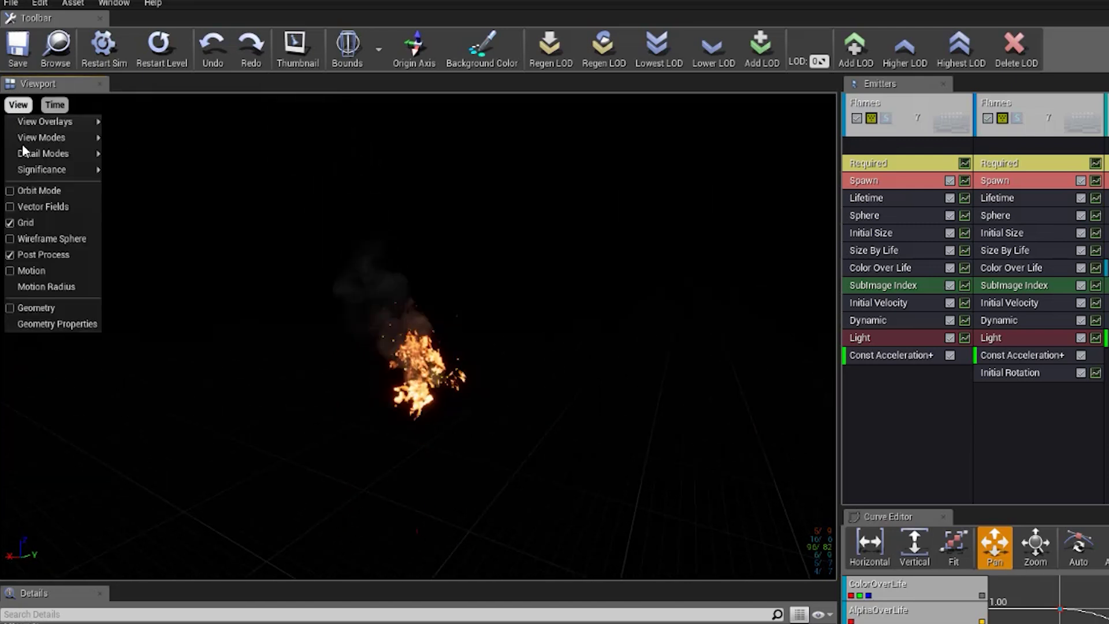
left_click(12, 241)
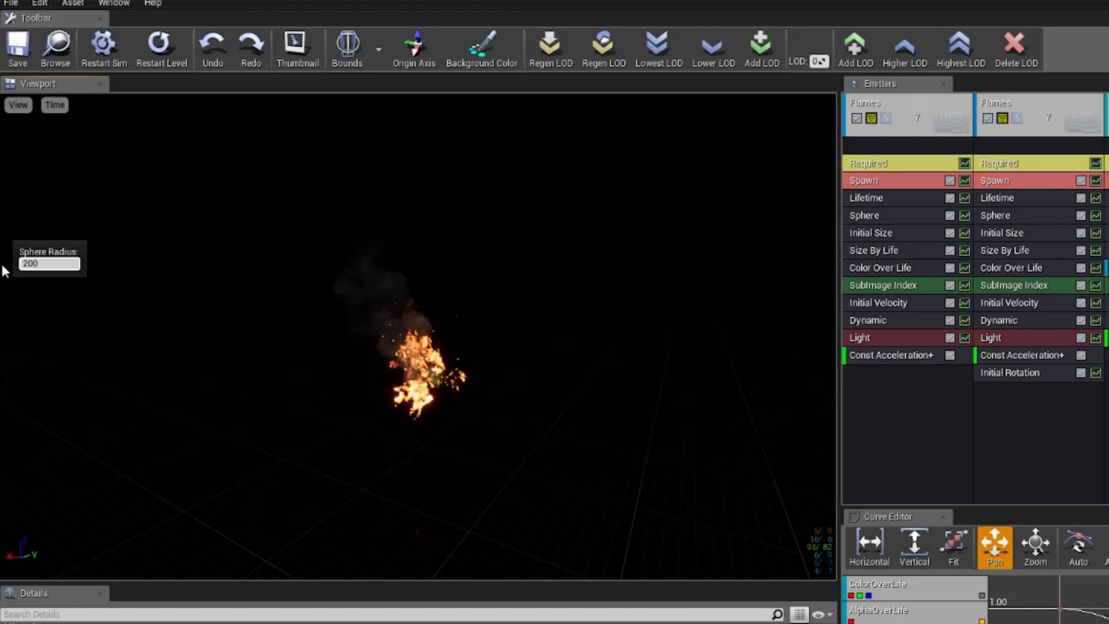
type("200")
key("Return")
left_click_drag(661, 335, 639, 275)
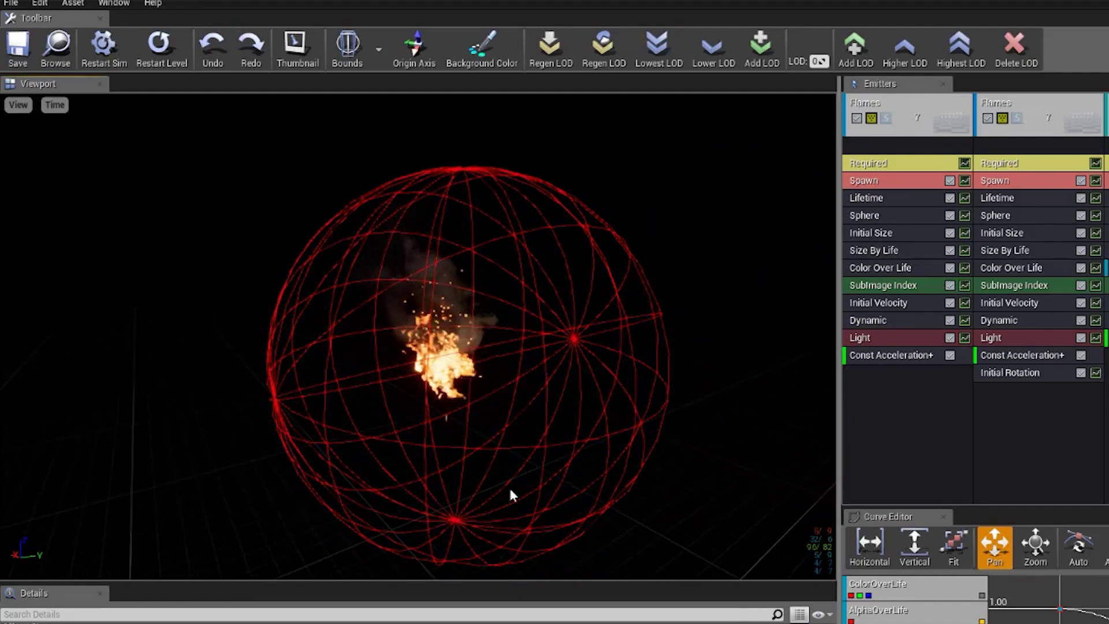
left_click_drag(547, 396, 473, 396)
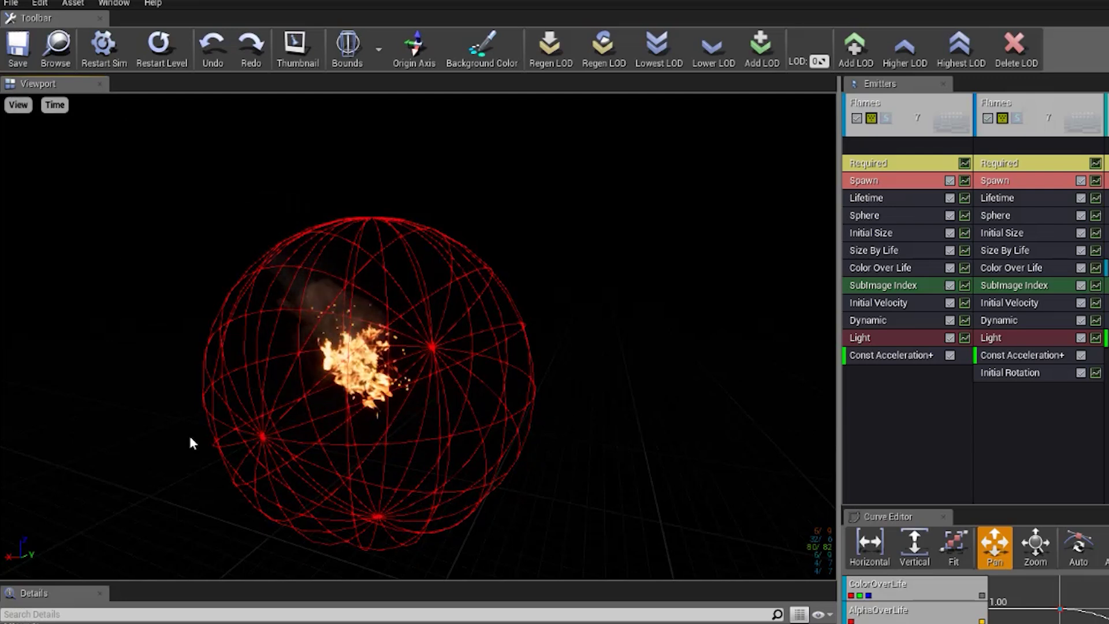
left_click(31, 110)
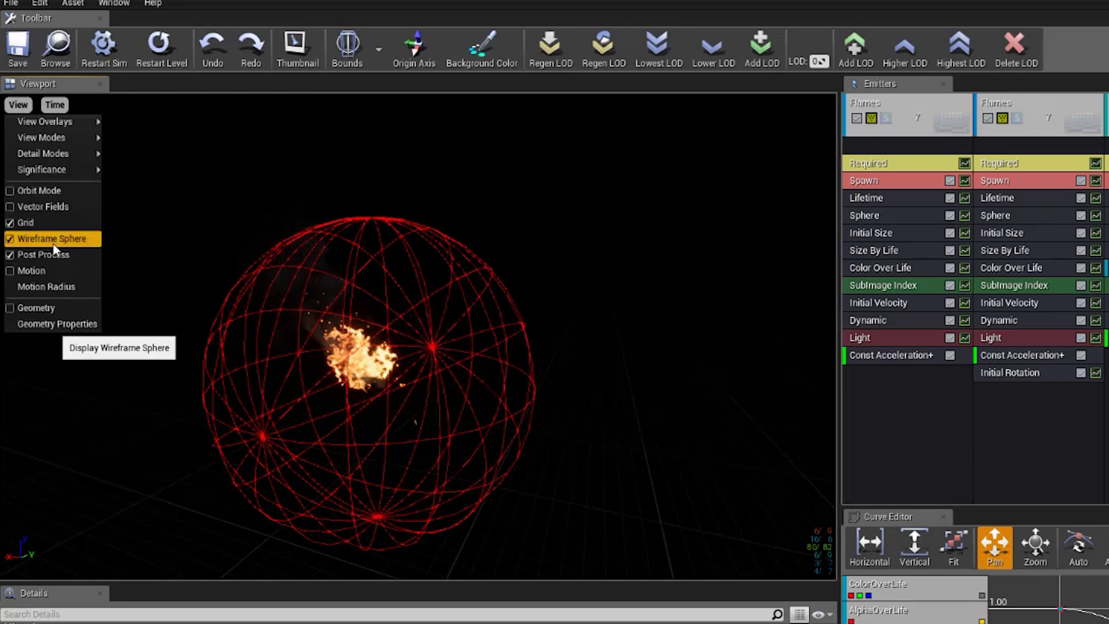
left_click(53, 244)
Turn Post Process off to compare the look of the fire effect, and turn it back on
left_click(17, 105)
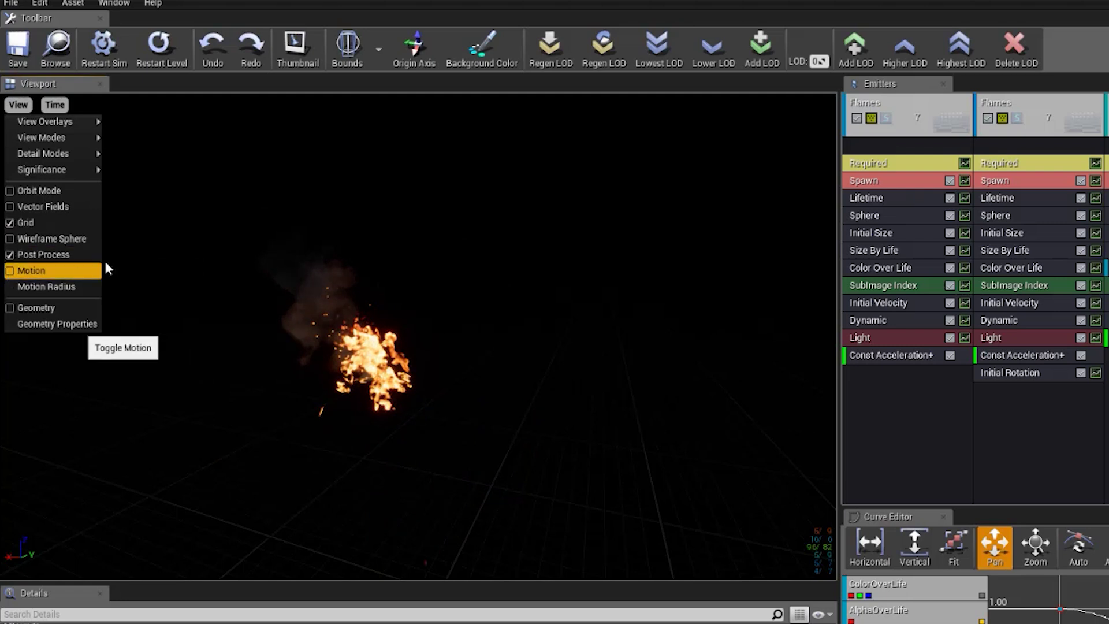
left_click(39, 254)
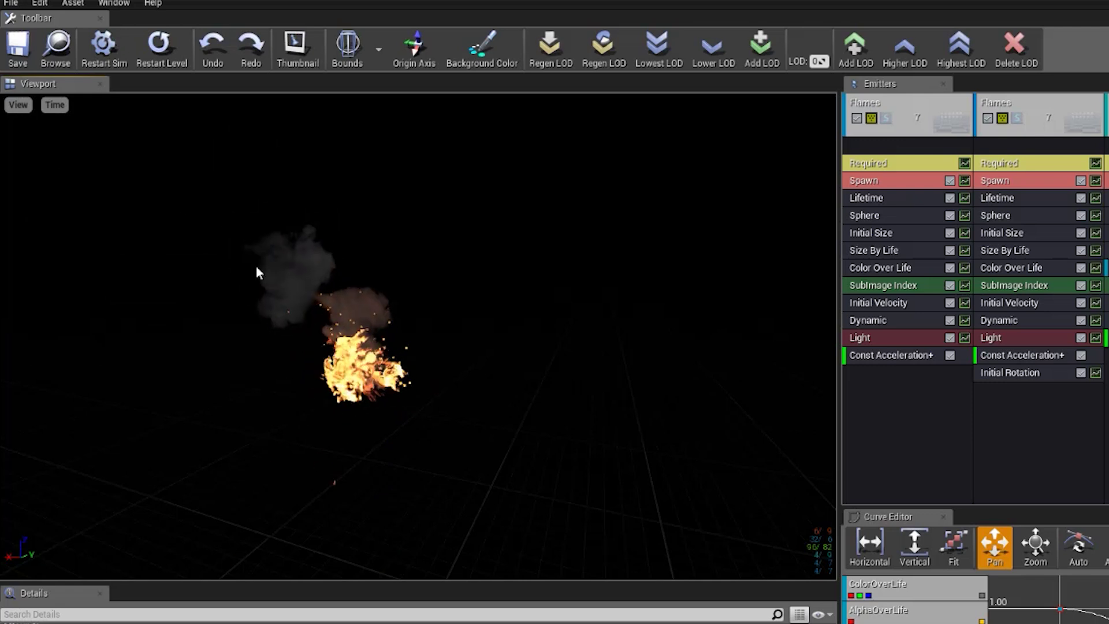
left_click(17, 105)
left_click(34, 255)
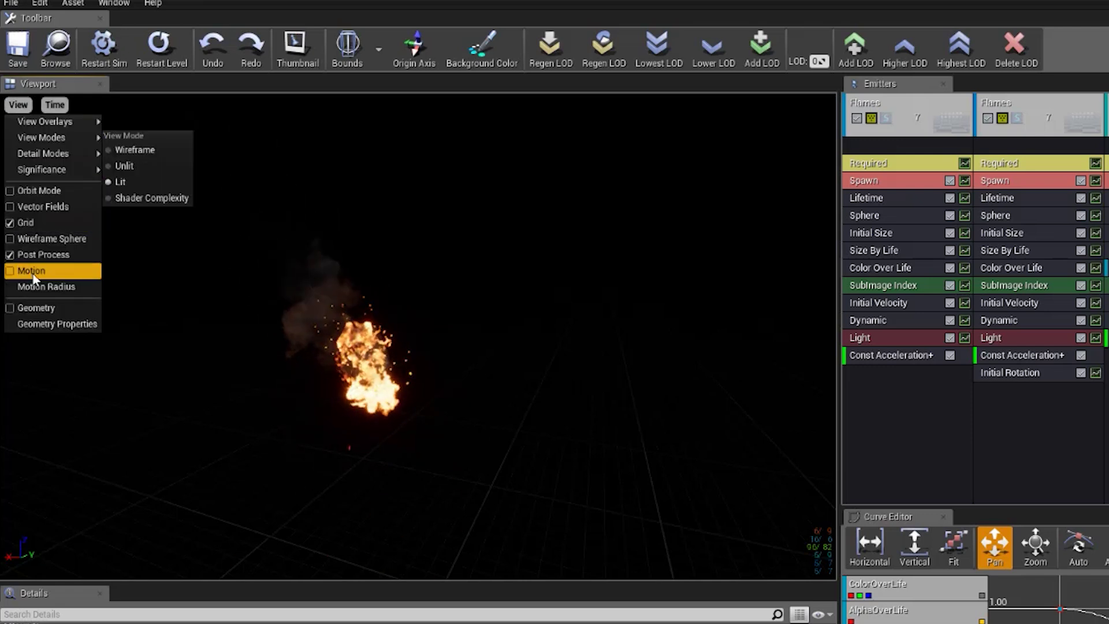
Enable viewport Motion and compare the moving smoke with Use Local Space off and back on in the Smoke emitter's Required module
left_click(30, 271)
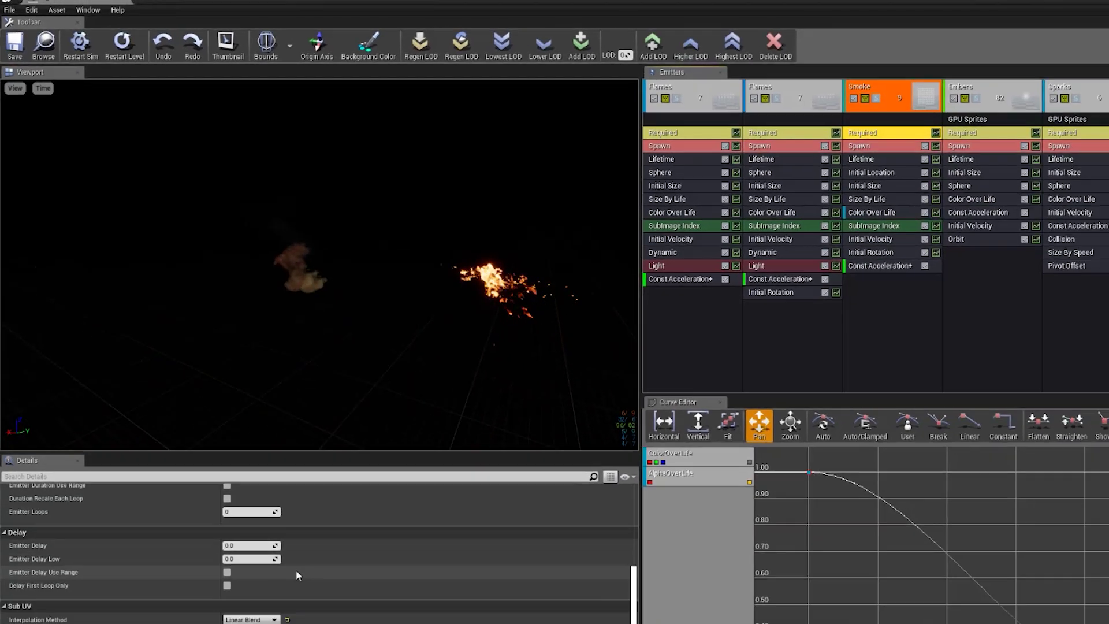
scroll(342, 431, "up", 6)
scroll(313, 426, "up", 1)
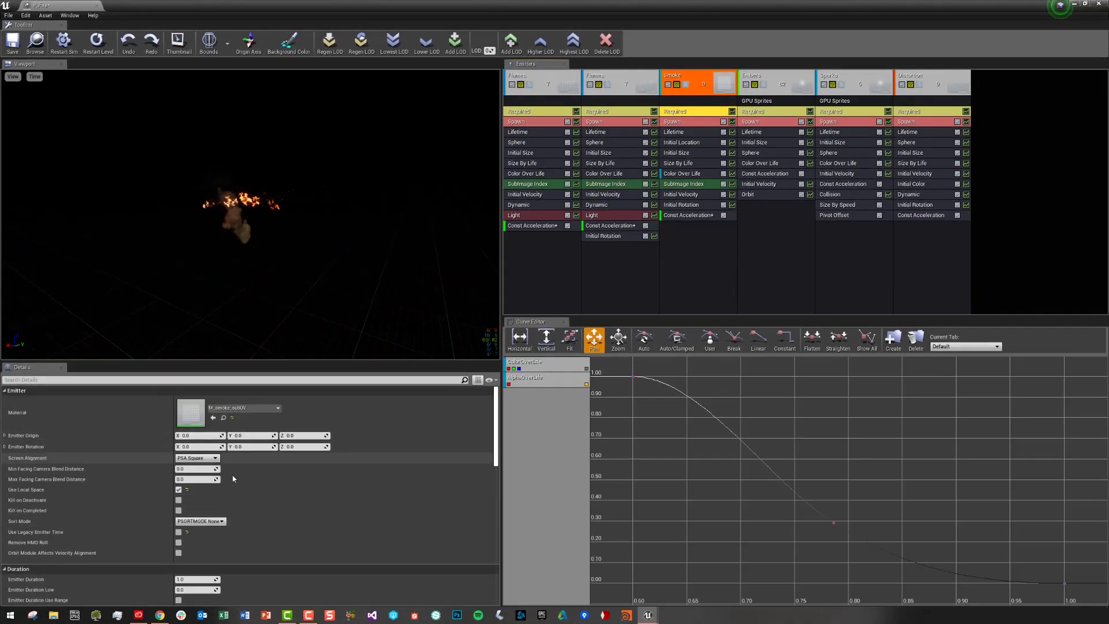
left_click(178, 490)
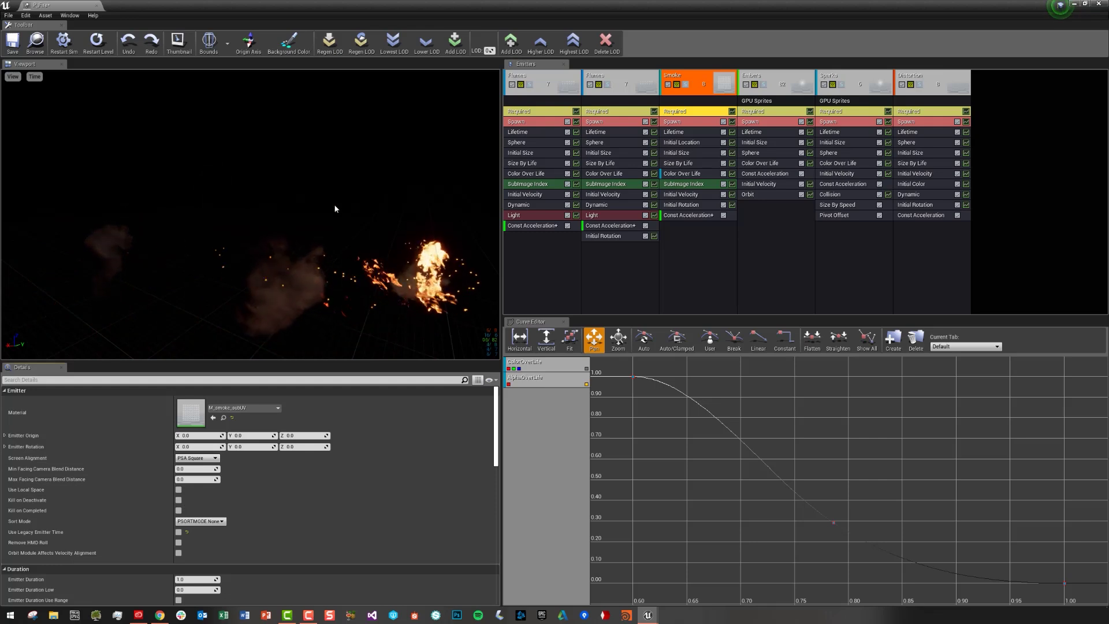
left_click(178, 490)
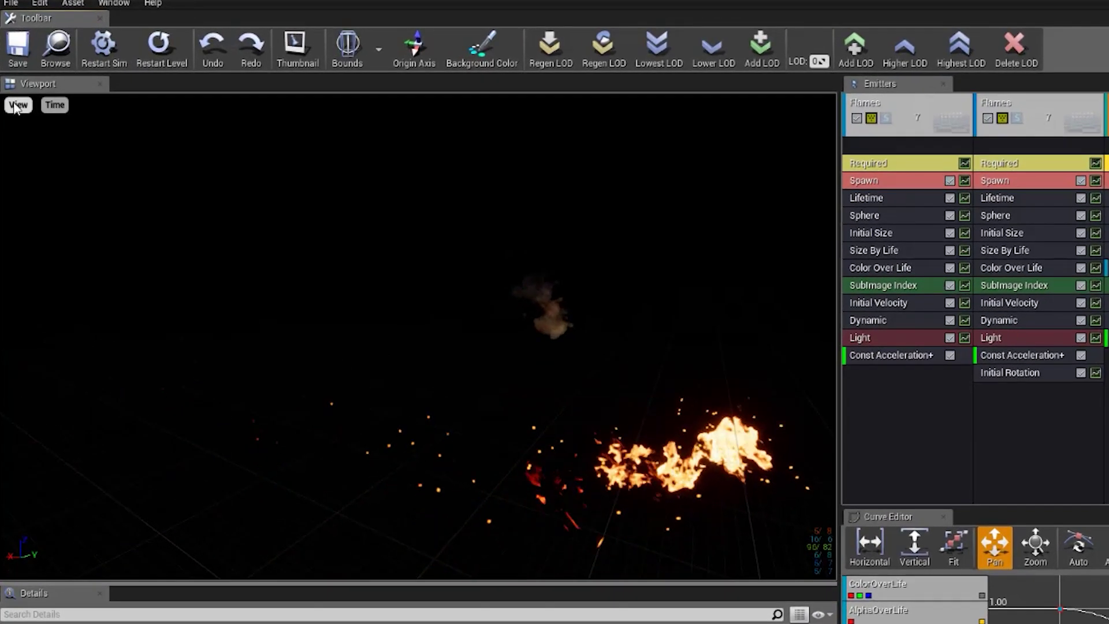
Set the viewport's Motion Radius to 2000
left_click(12, 77)
left_click(62, 291)
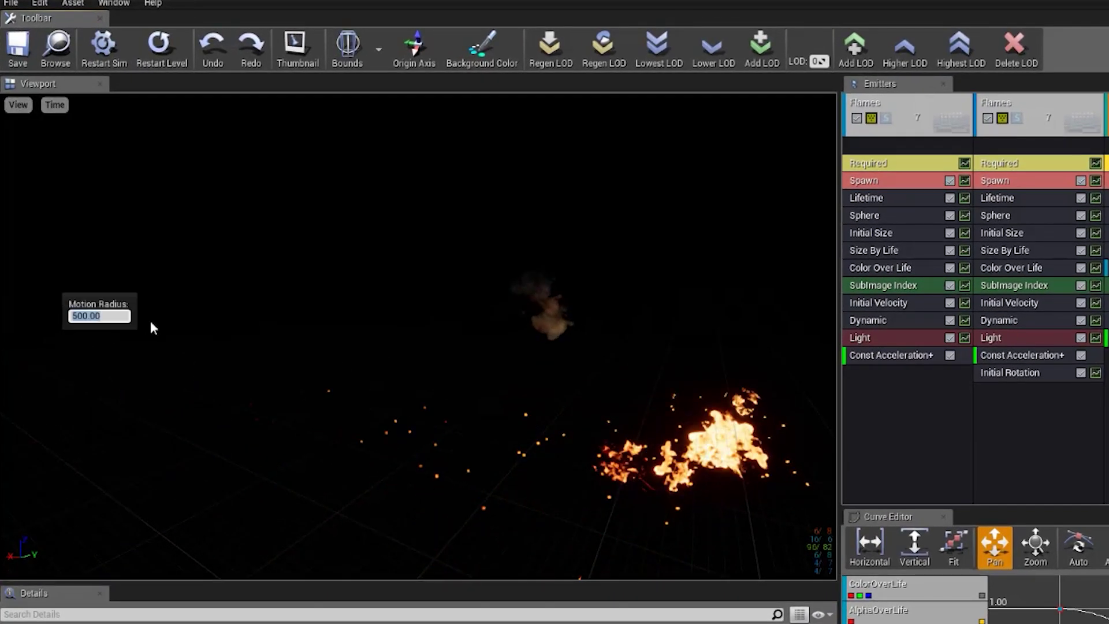
type("2000")
key("Return")
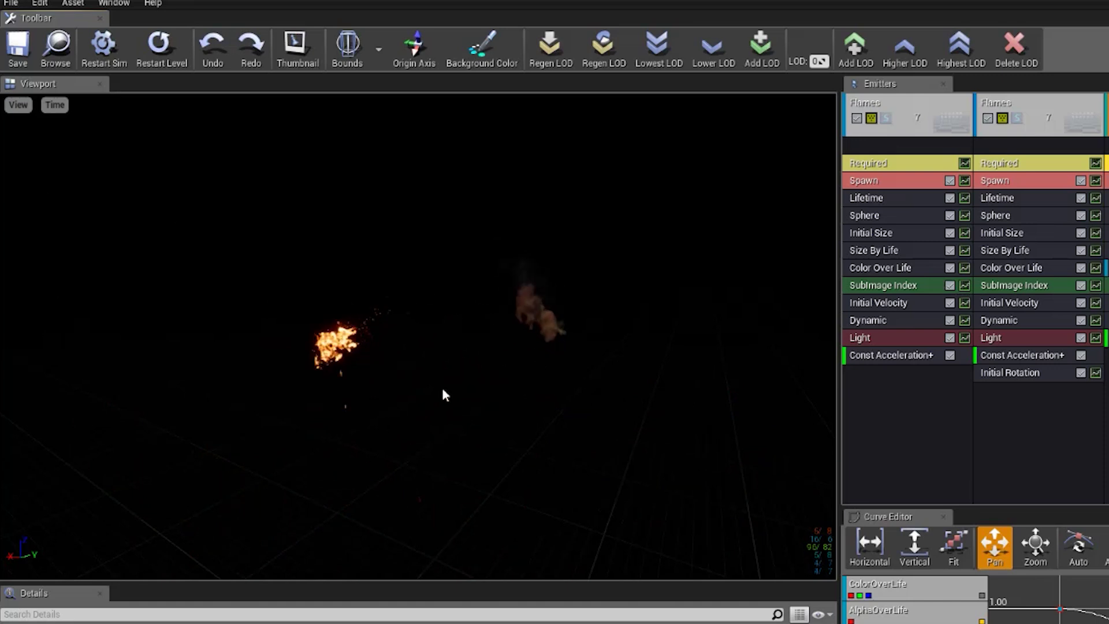
Turn off Motion in the viewport and restart the fire effect together with its instances in the level
left_click(16, 110)
left_click(27, 267)
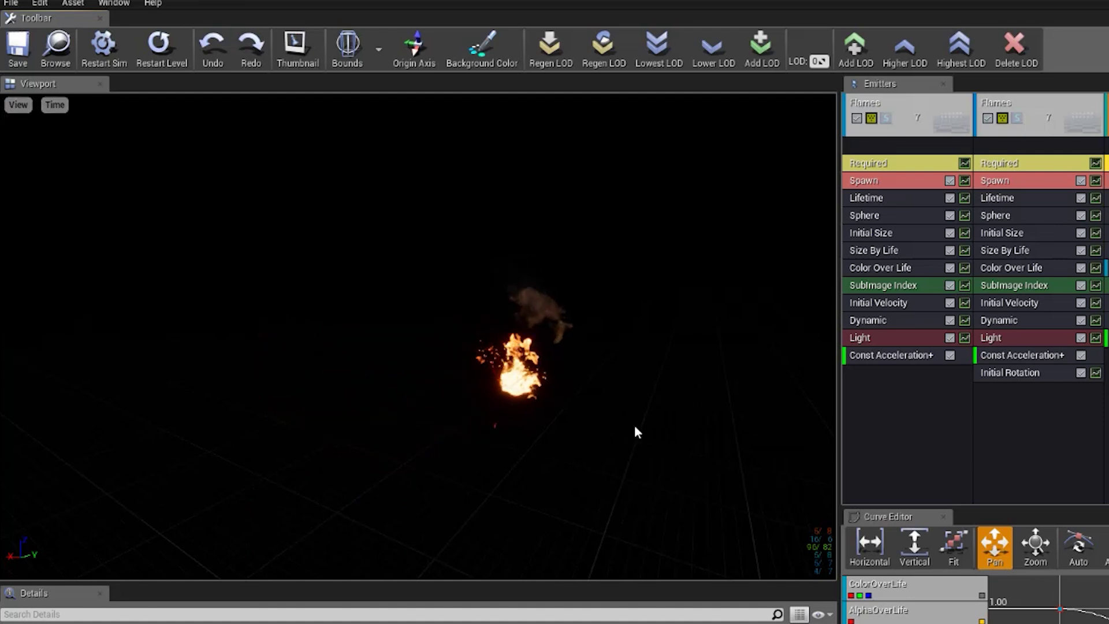
left_click(159, 47)
left_click_drag(474, 342, 439, 345)
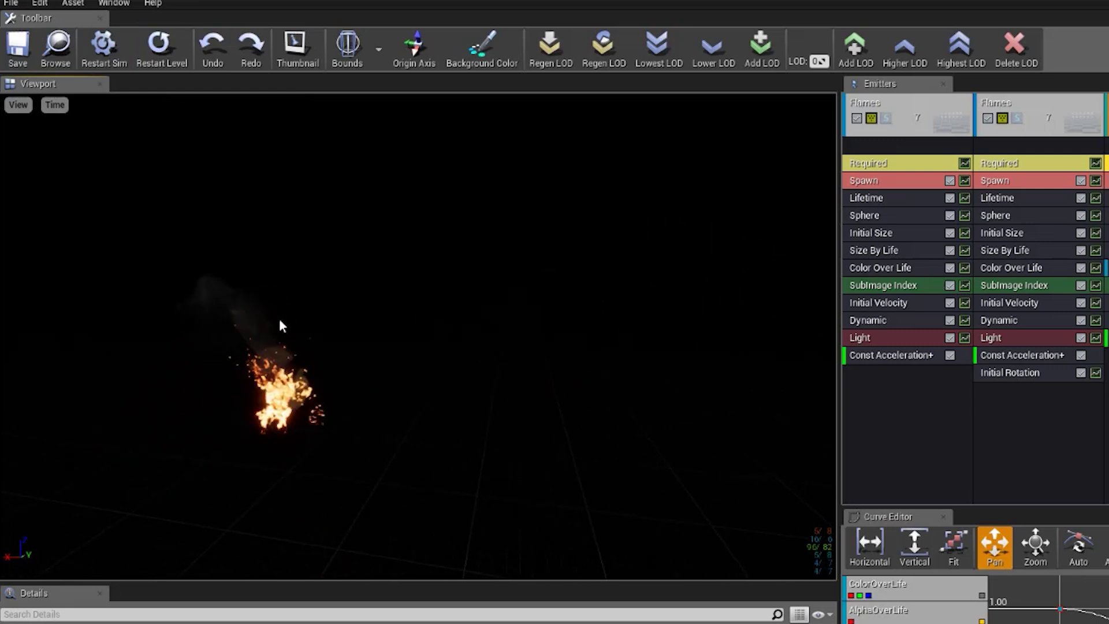
Show the preview geometry in the viewport and examine the fire effect against it from several angles
left_click(23, 107)
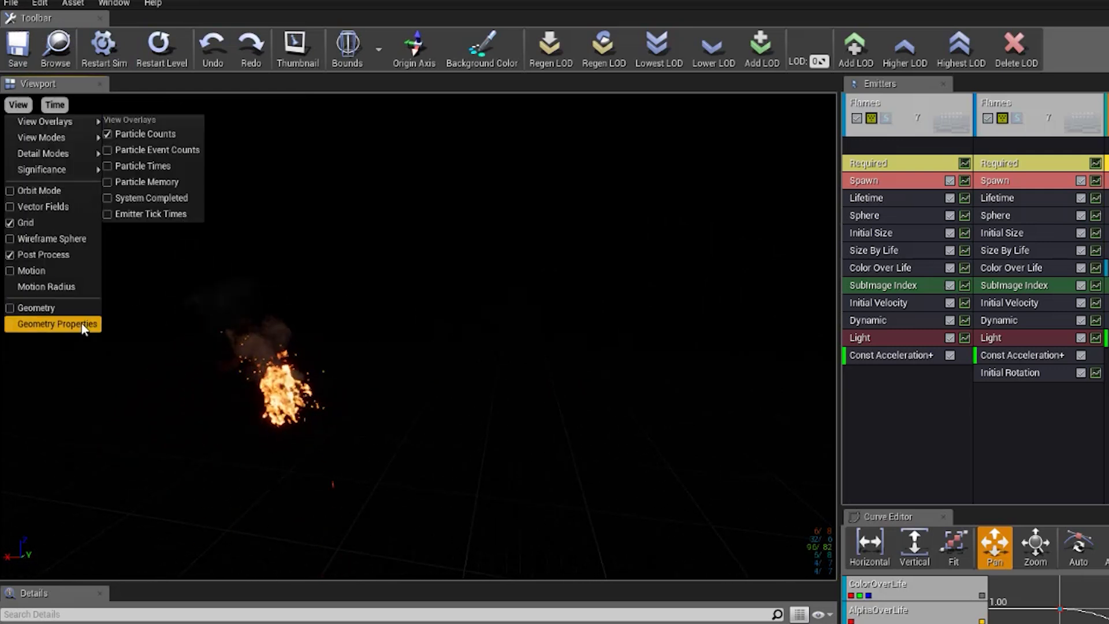
left_click(37, 308)
left_click_drag(259, 324, 226, 334)
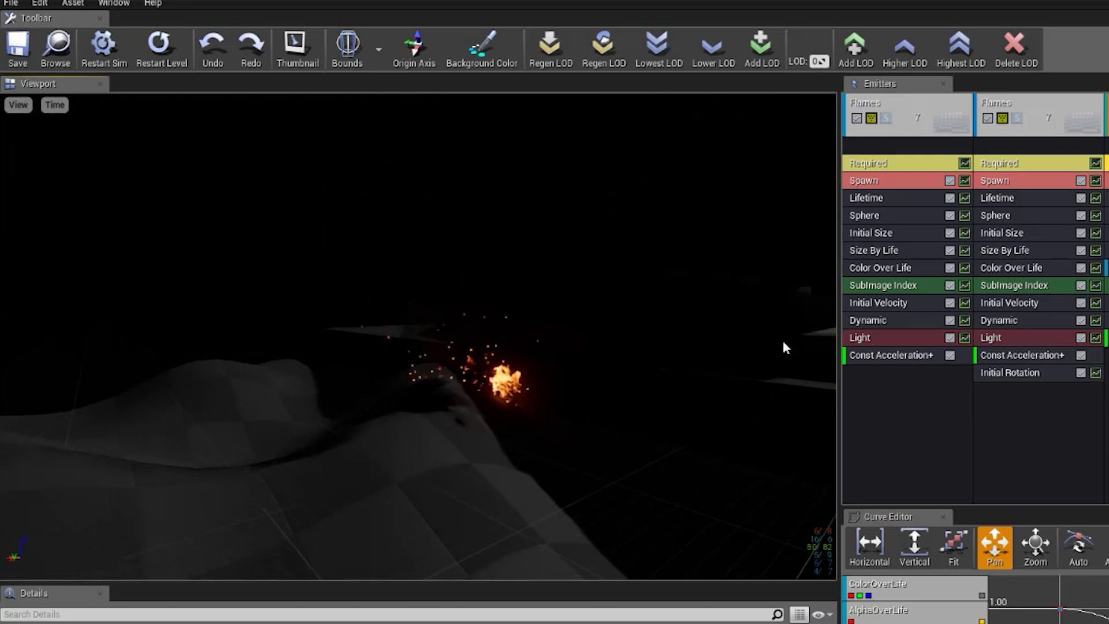
left_click(19, 106)
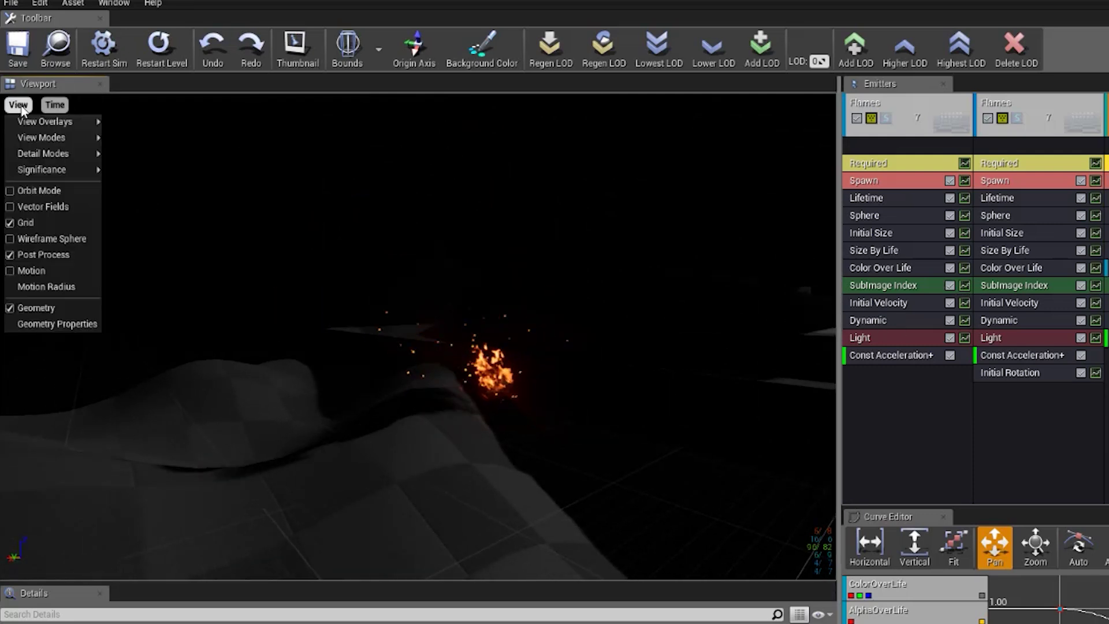
left_click(19, 106)
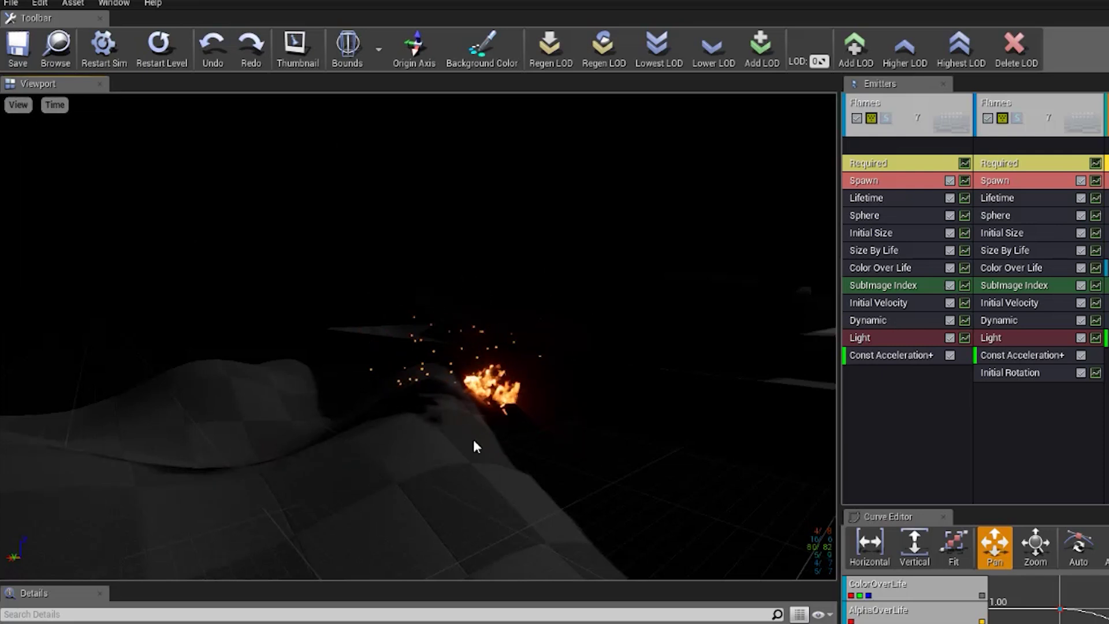
left_click_drag(294, 370, 421, 231)
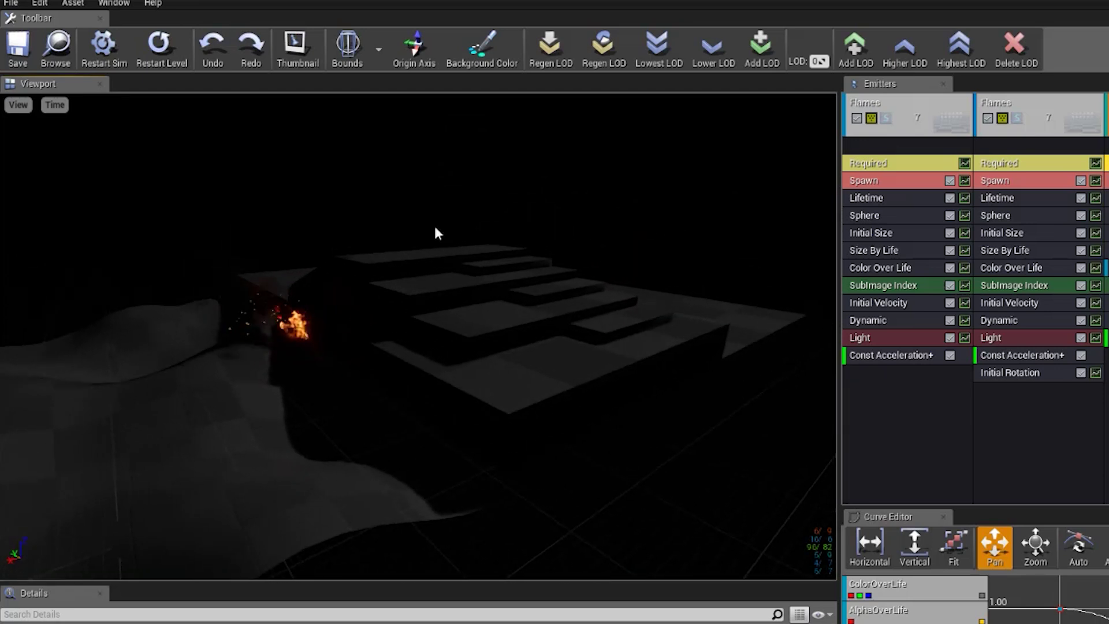
left_click_drag(553, 350, 390, 286)
left_click_drag(364, 376, 387, 336)
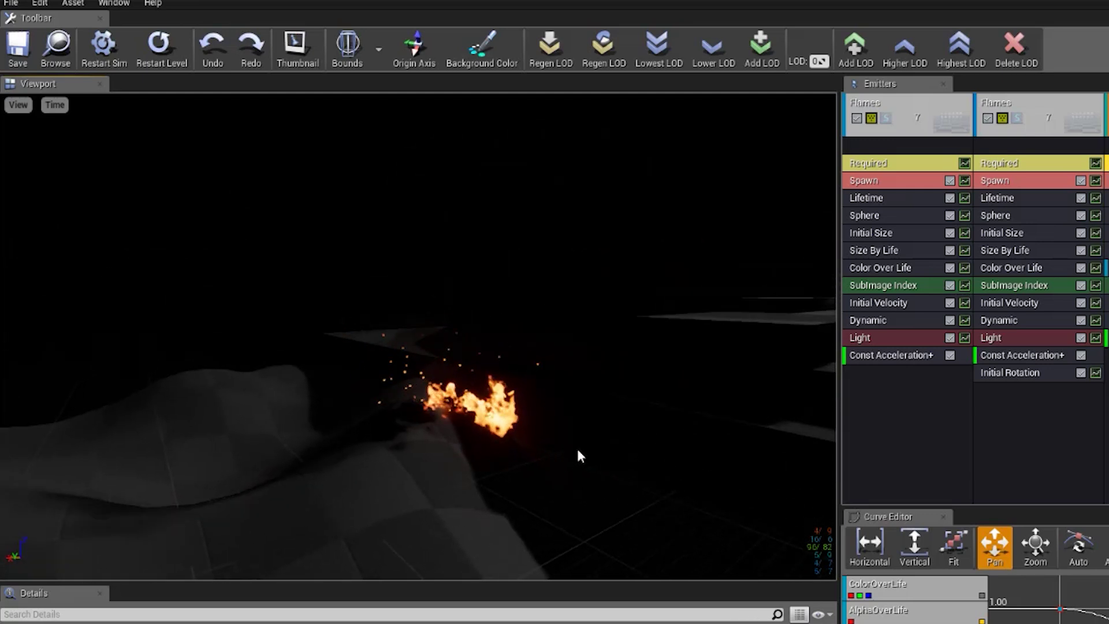
left_click(18, 105)
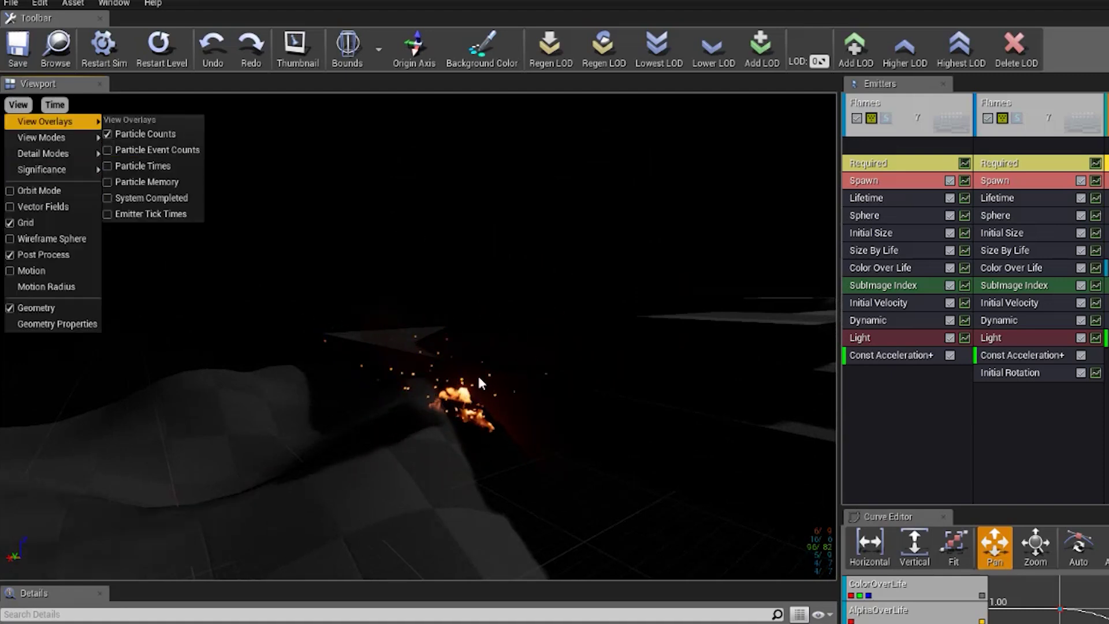
mouse_move(601, 433)
left_mouse_down()
mouse_move(503, 408)
mouse_move(596, 421)
left_mouse_up()
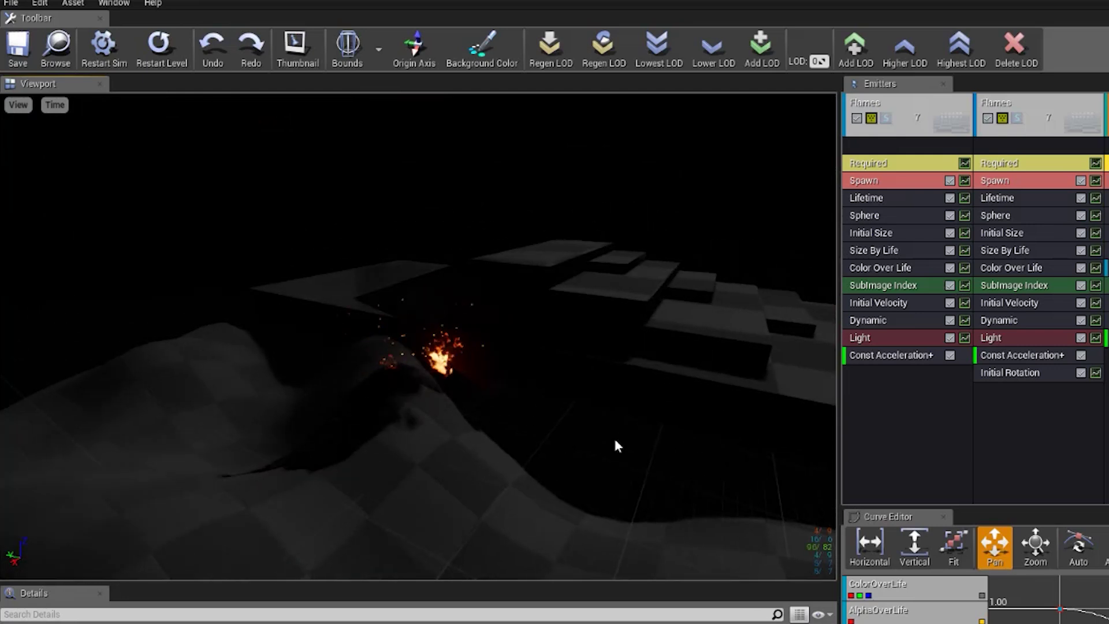
Open the preview geometry's properties and review its transform, static mesh, material, physics, collision, lighting and rendering settings
left_click(18, 105)
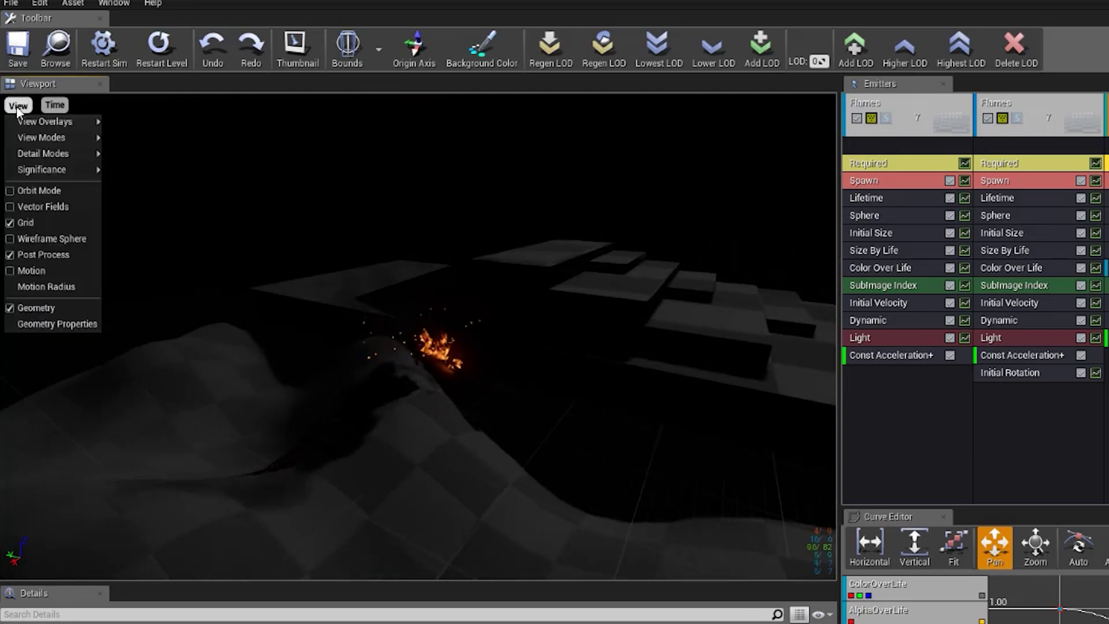
left_click(56, 324)
left_click(19, 105)
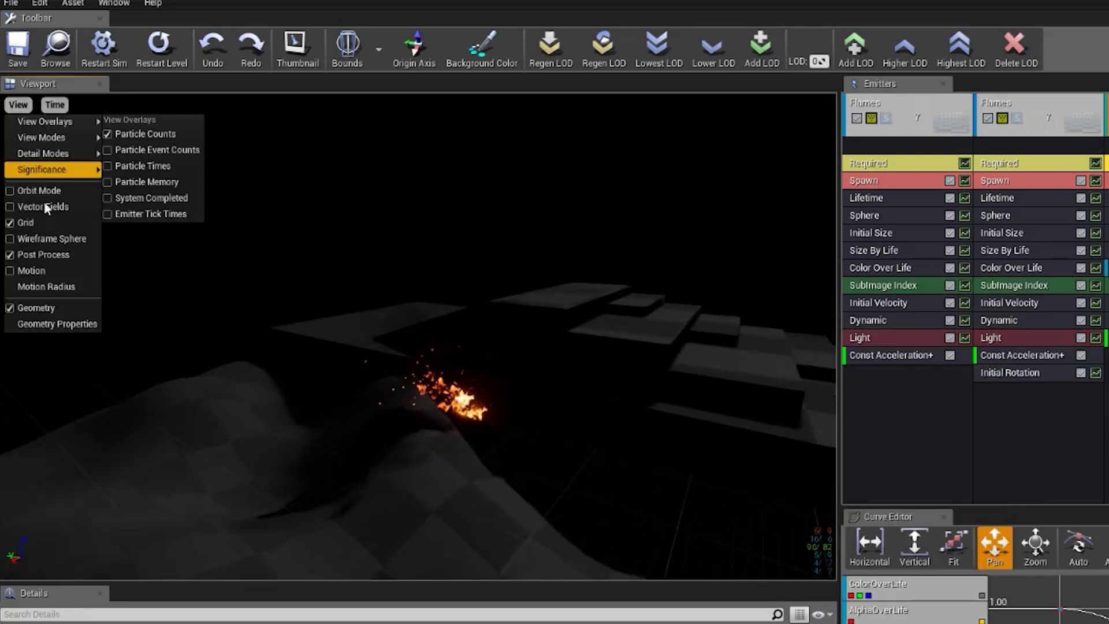
left_click(44, 324)
left_click_drag(845, 284, 625, 123)
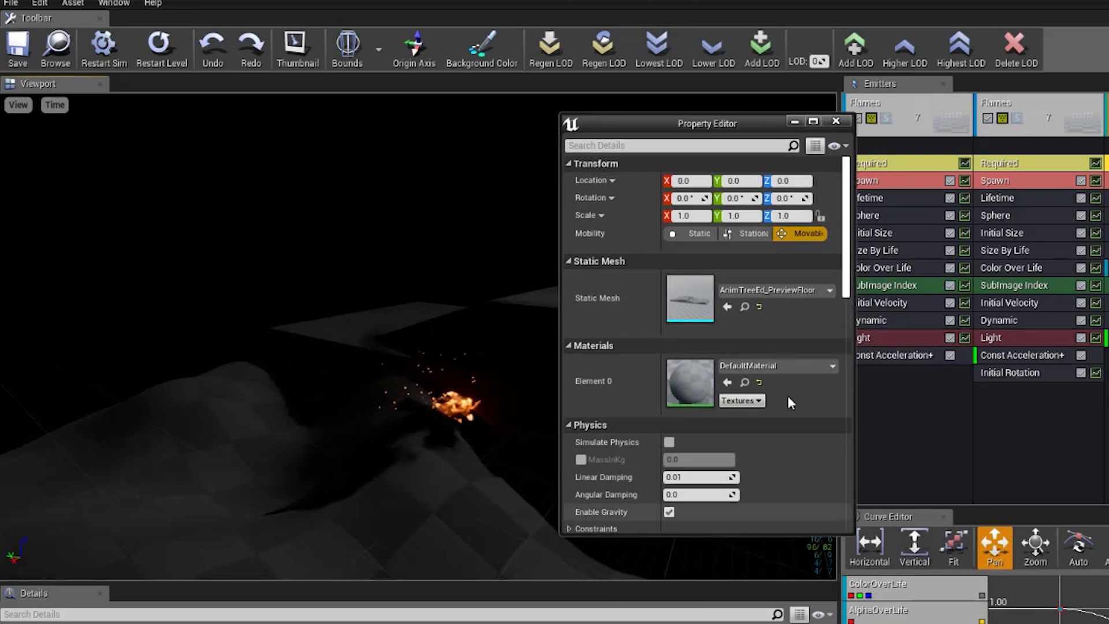
scroll(792, 485, "down", 2)
scroll(777, 416, "up", 2)
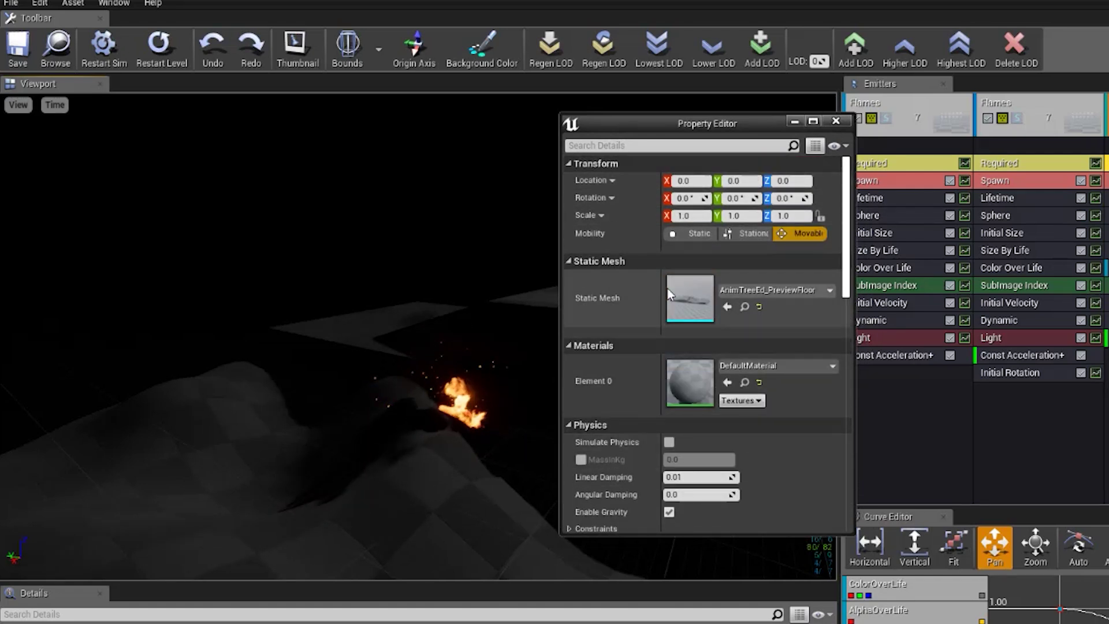
scroll(793, 343, "down", 6)
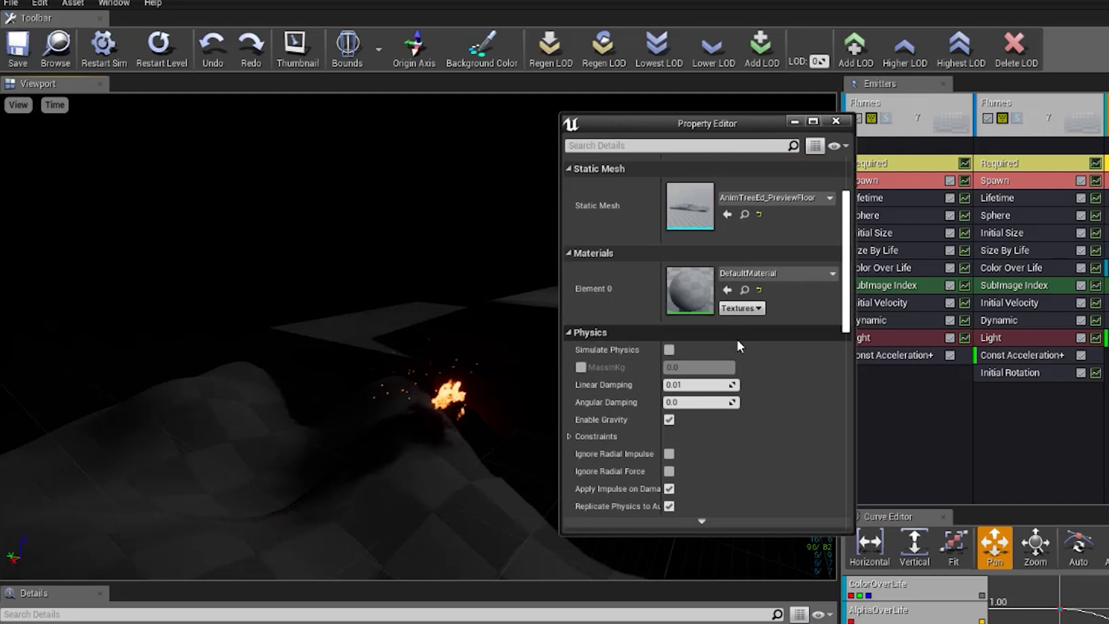
scroll(745, 376, "down", 4)
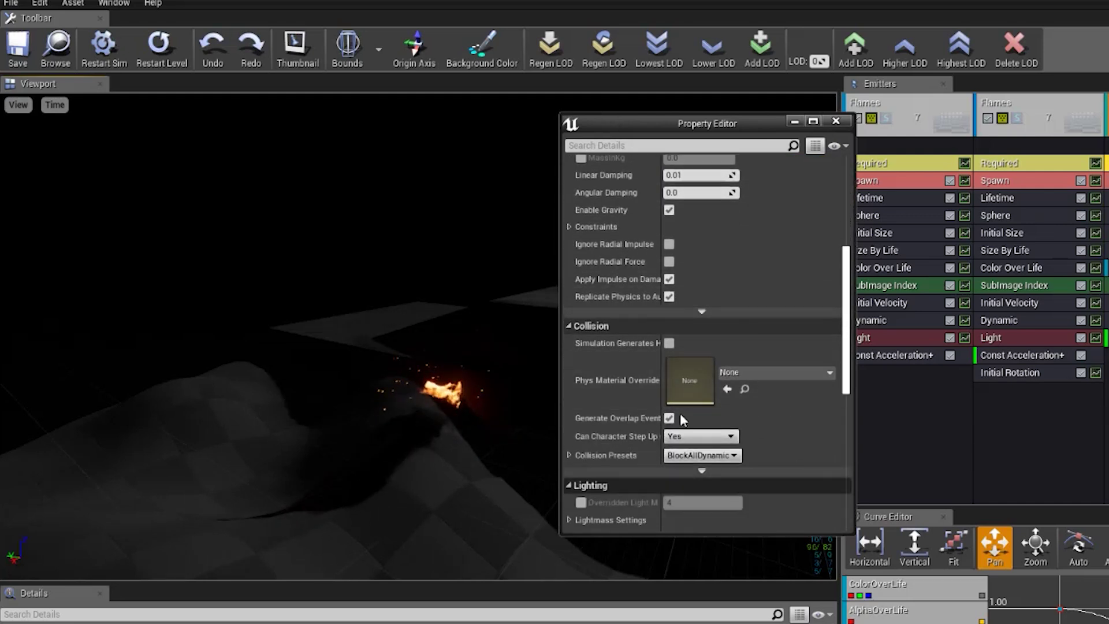
scroll(722, 462, "down", 3)
scroll(719, 390, "down", 2)
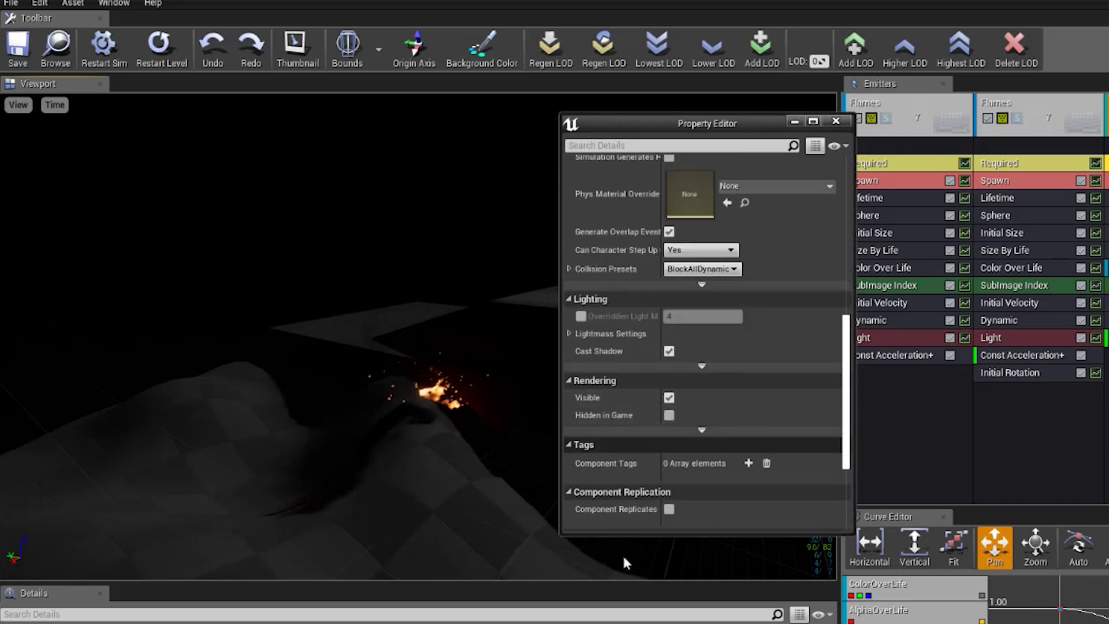
left_click_drag(394, 393, 328, 383)
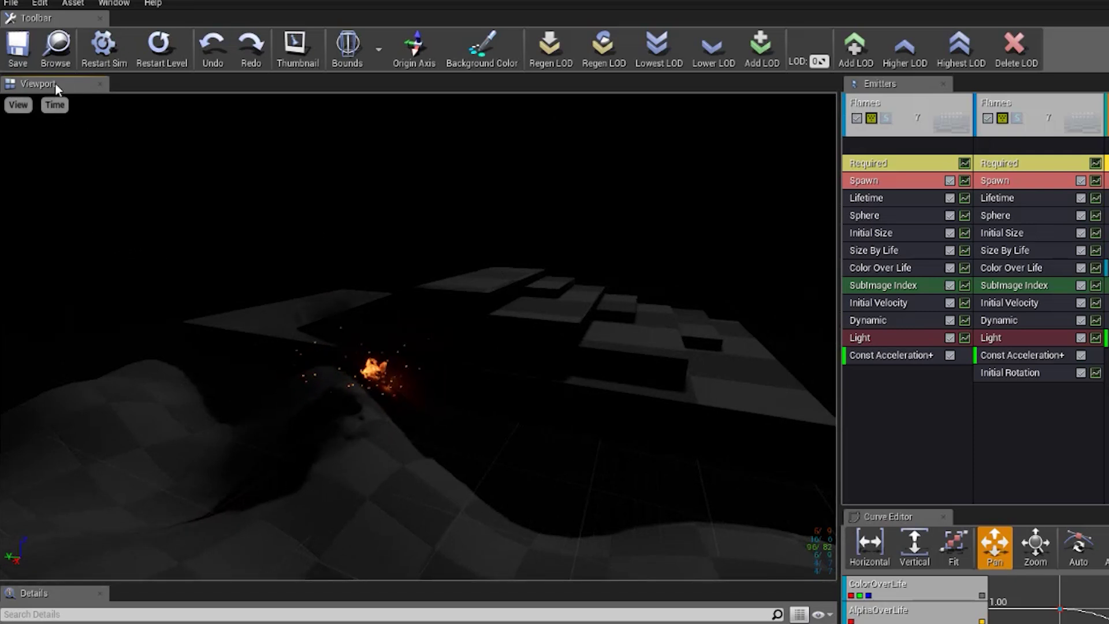
Enable Loop in the viewport's time settings and hide the preview geometry
left_click(14, 107)
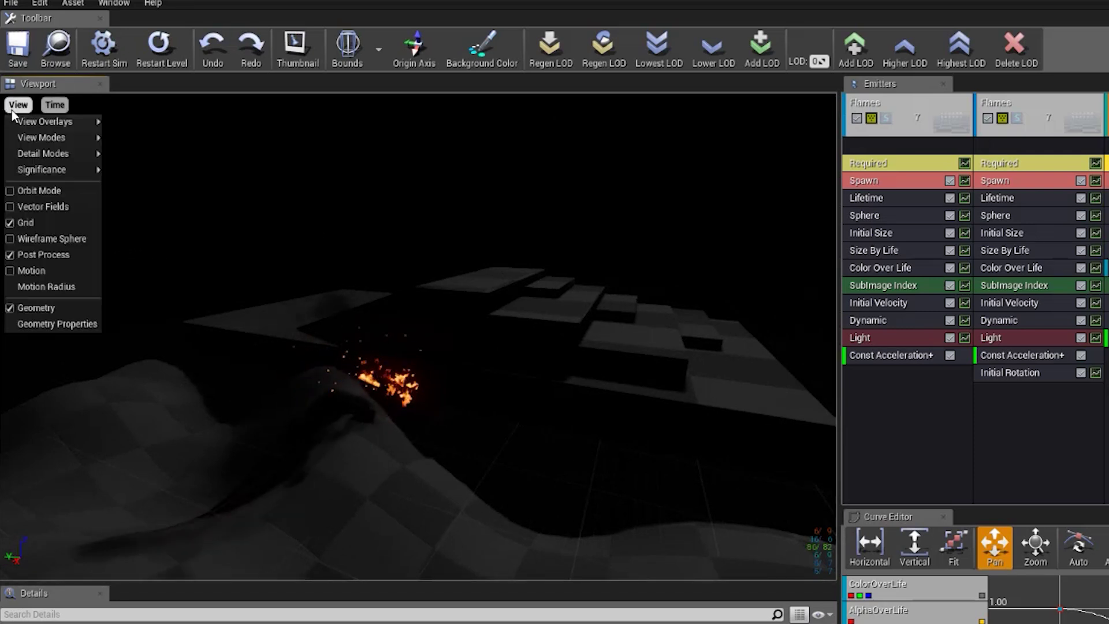
left_click(60, 105)
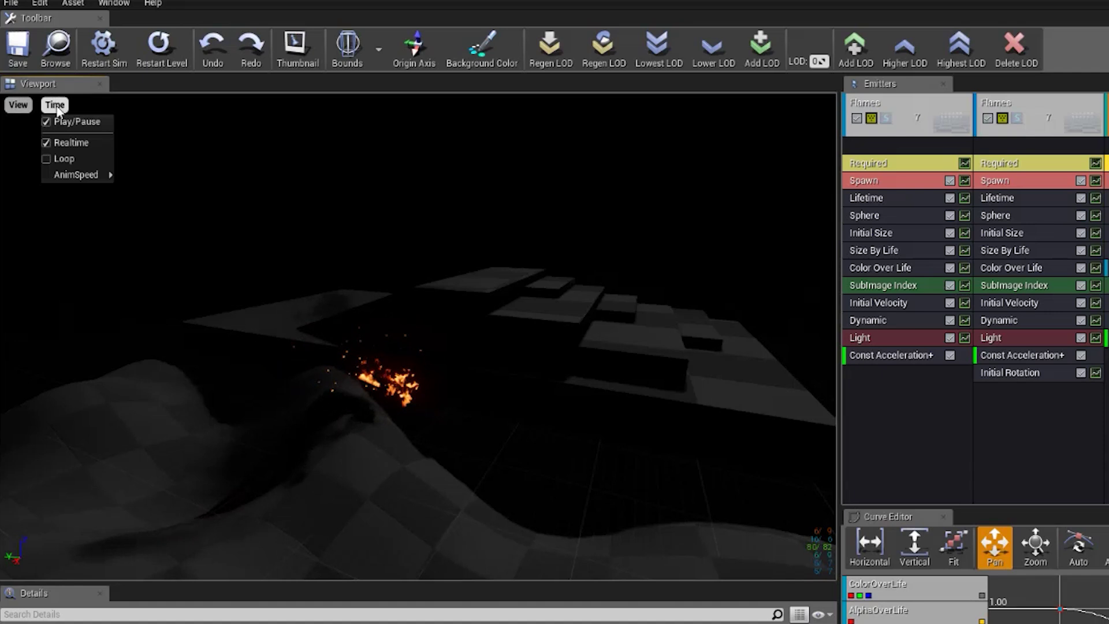
left_click(54, 153)
left_click(55, 104)
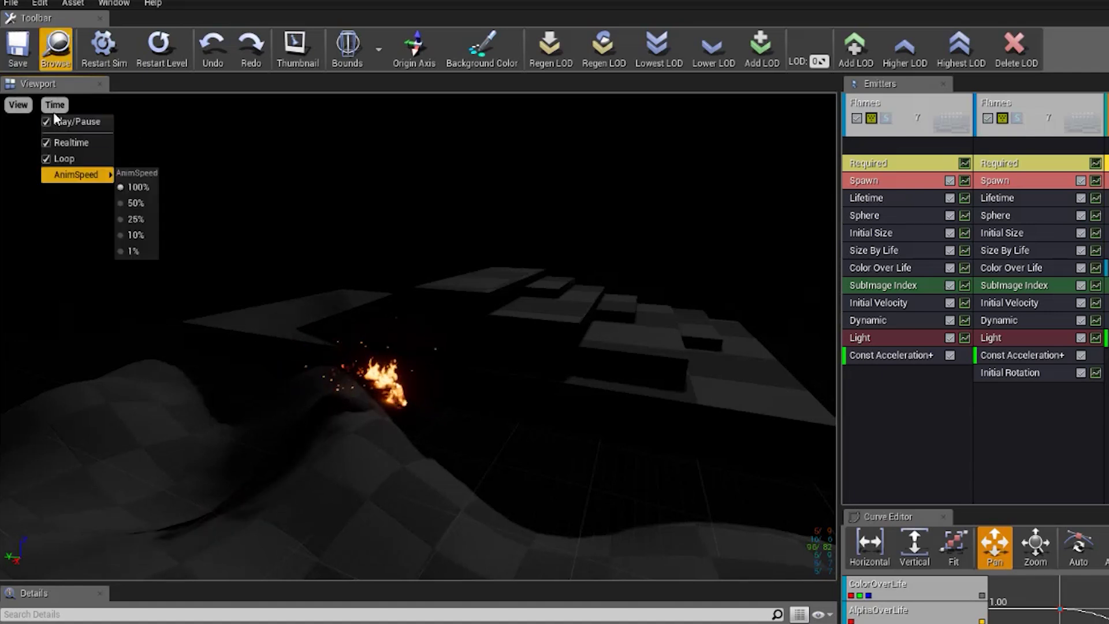
left_click_drag(347, 347, 472, 356)
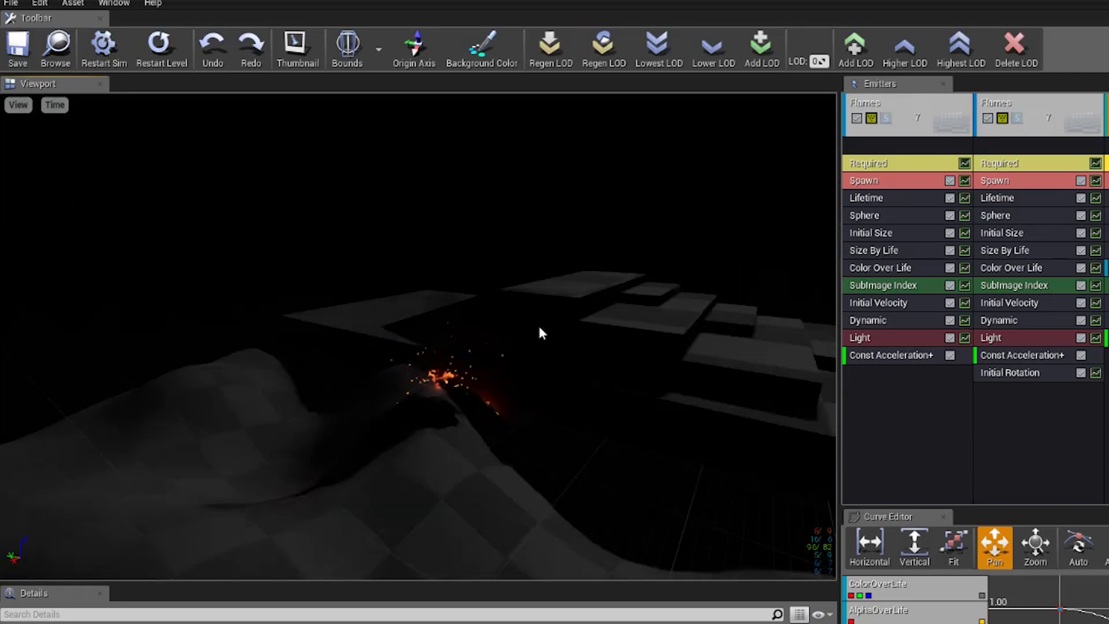
left_click(16, 105)
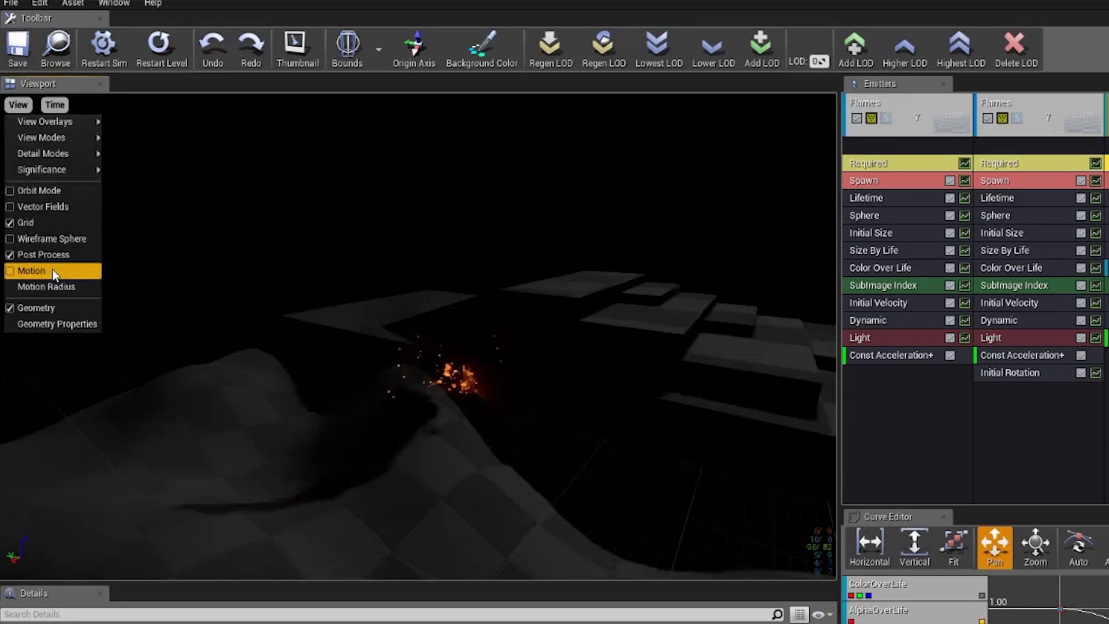
left_click(36, 309)
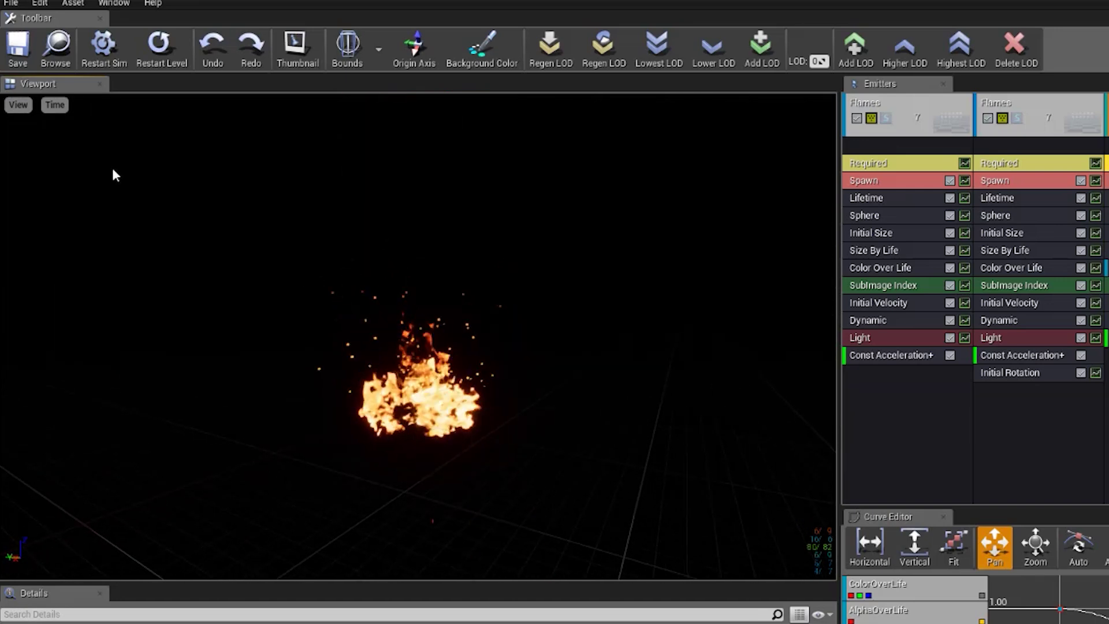
Pause the fire simulation, view the frozen particles from another angle, and resume playback
left_click(55, 105)
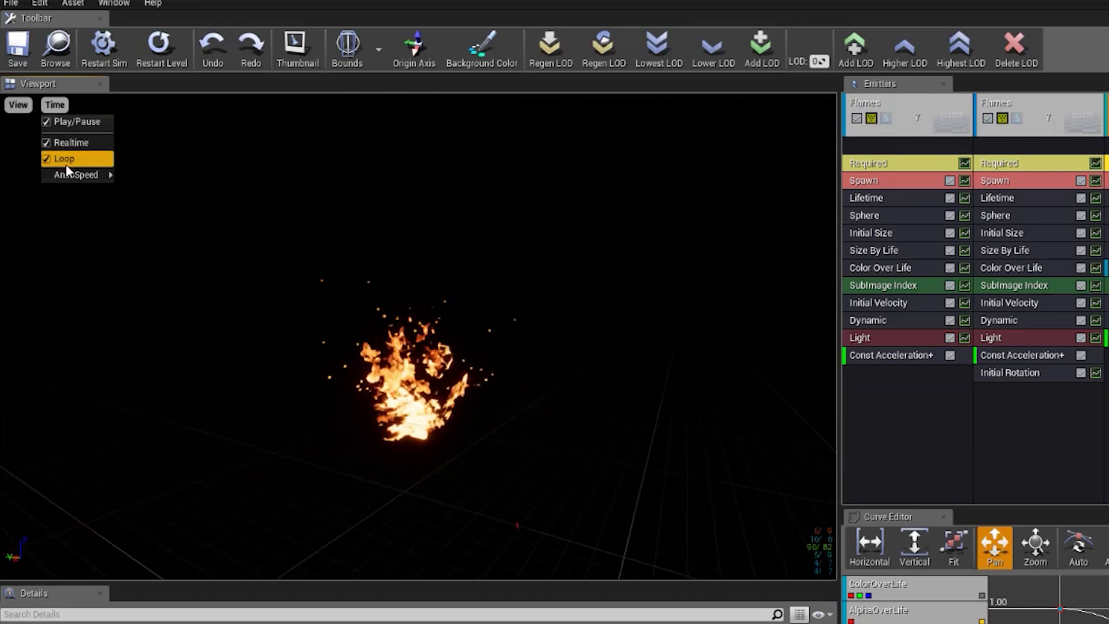
left_click(74, 123)
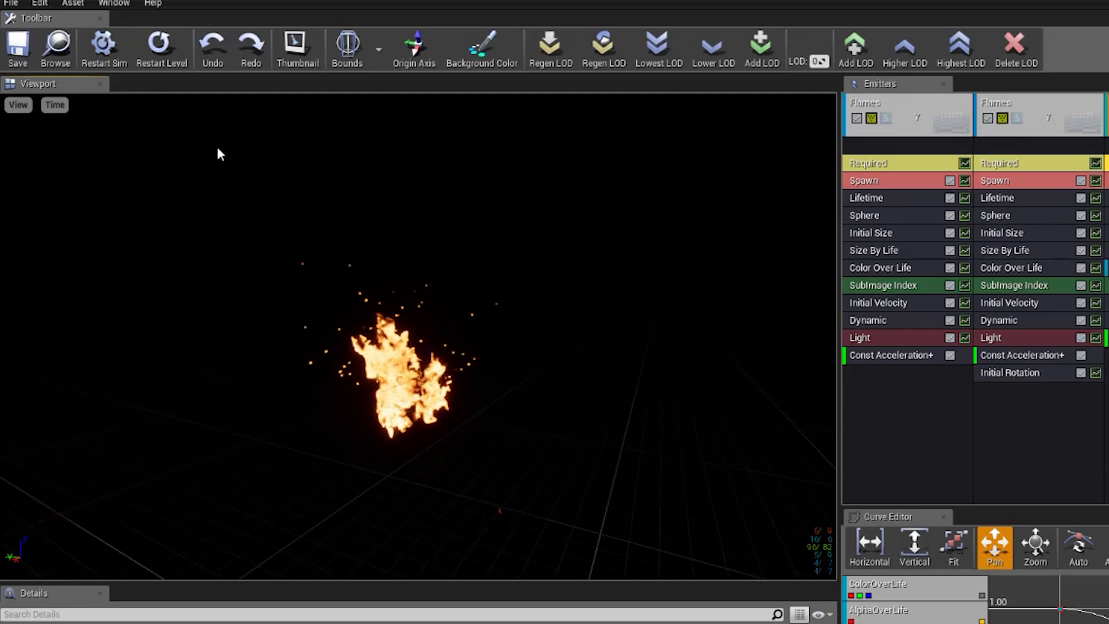
left_click_drag(349, 342, 449, 394)
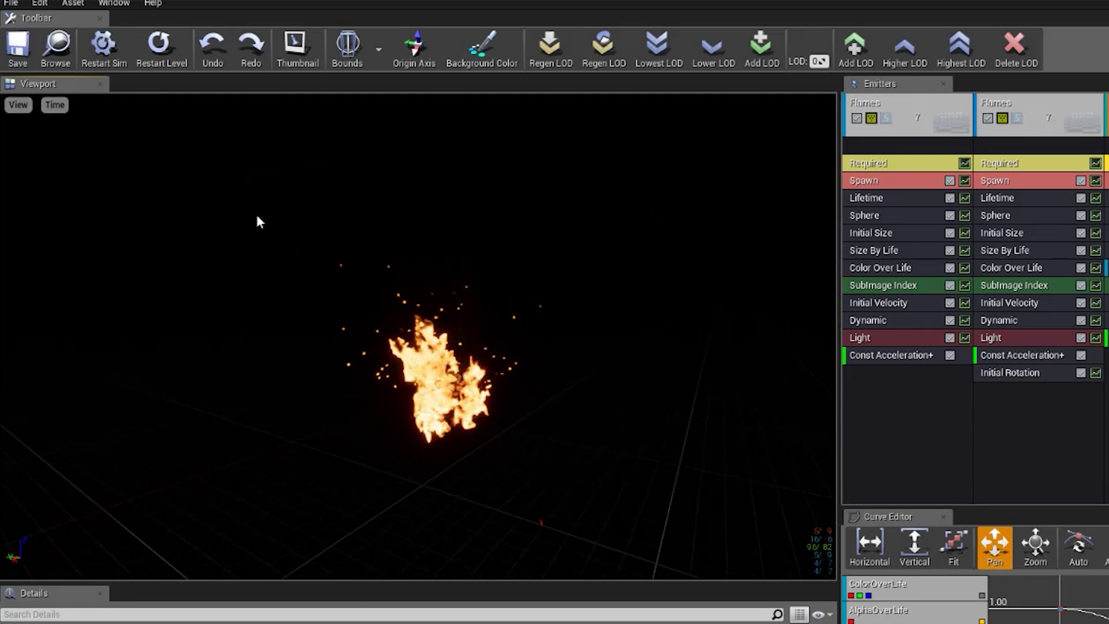
left_click(55, 105)
left_click(55, 105)
left_click(54, 105)
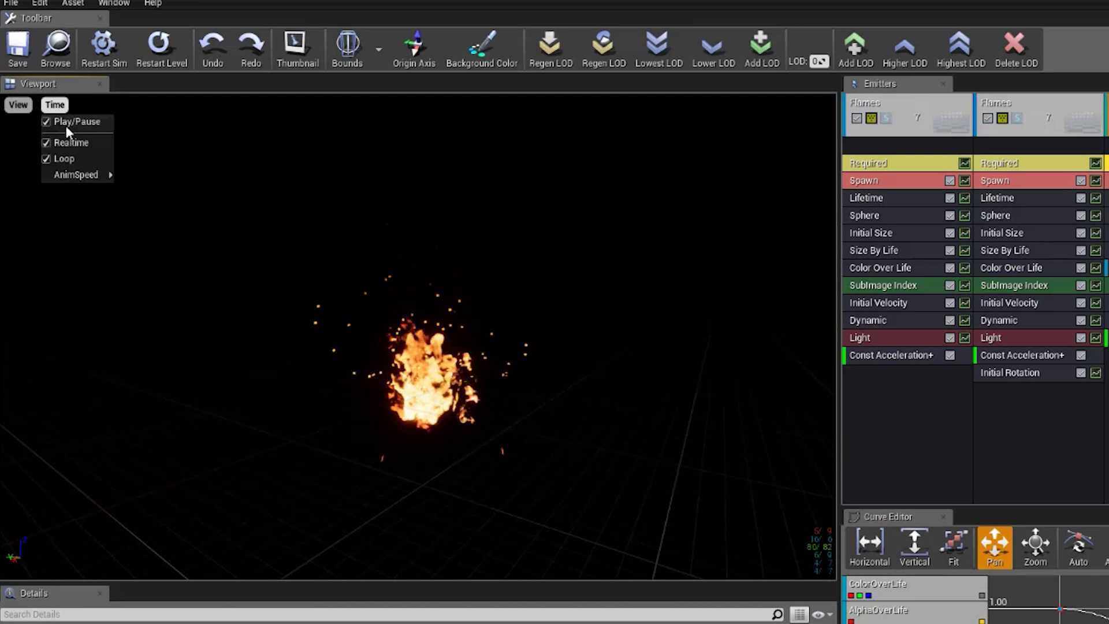
Turn Realtime off for the viewport, move around the fire effect, and turn Realtime back on
left_click(62, 142)
left_click_drag(405, 347, 93, 104)
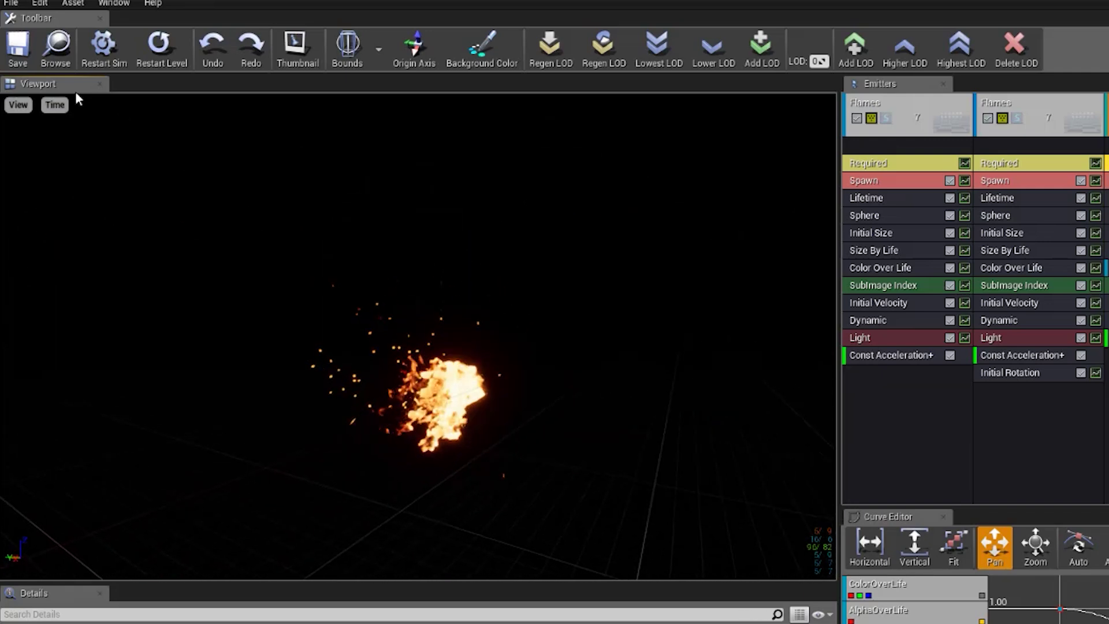
left_click(72, 143)
left_click(58, 108)
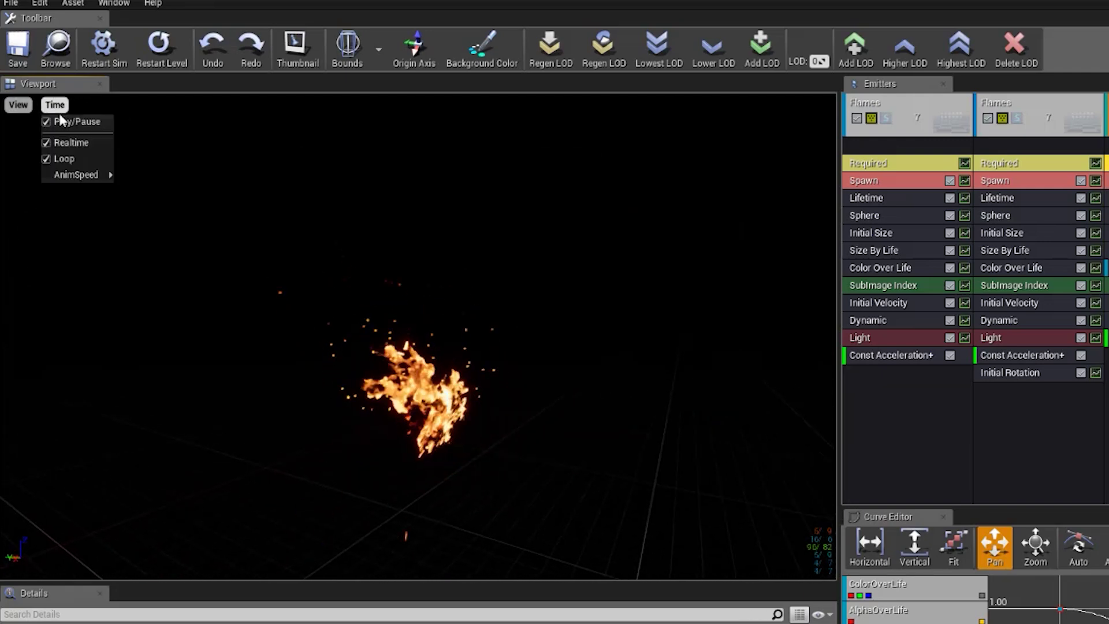
Disable Loop for the particle simulation and enable it again
left_click(59, 163)
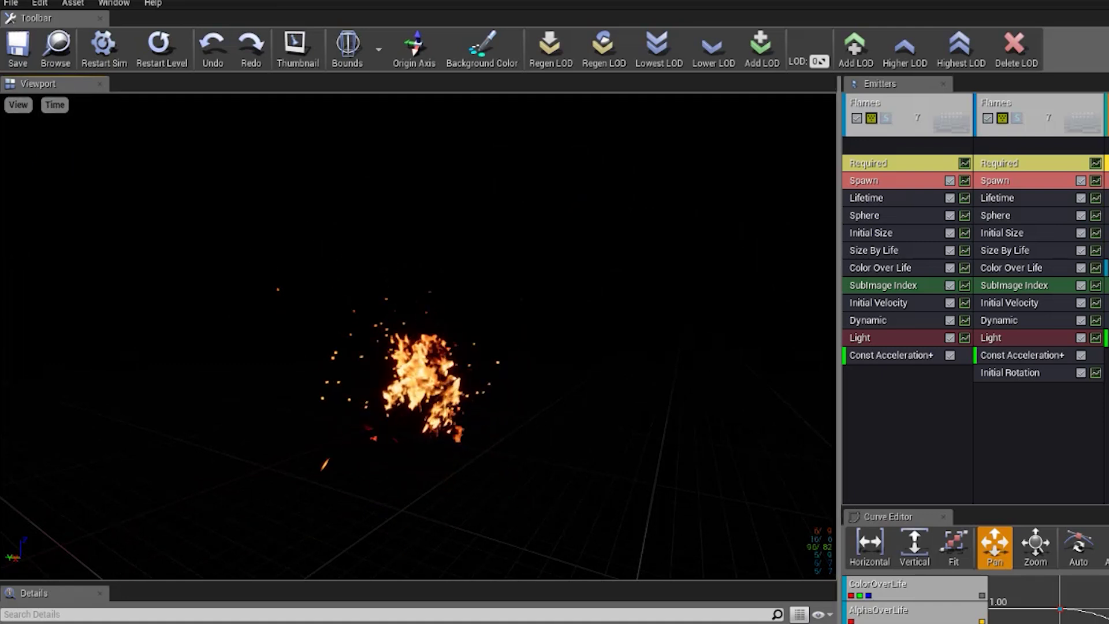
left_click(55, 110)
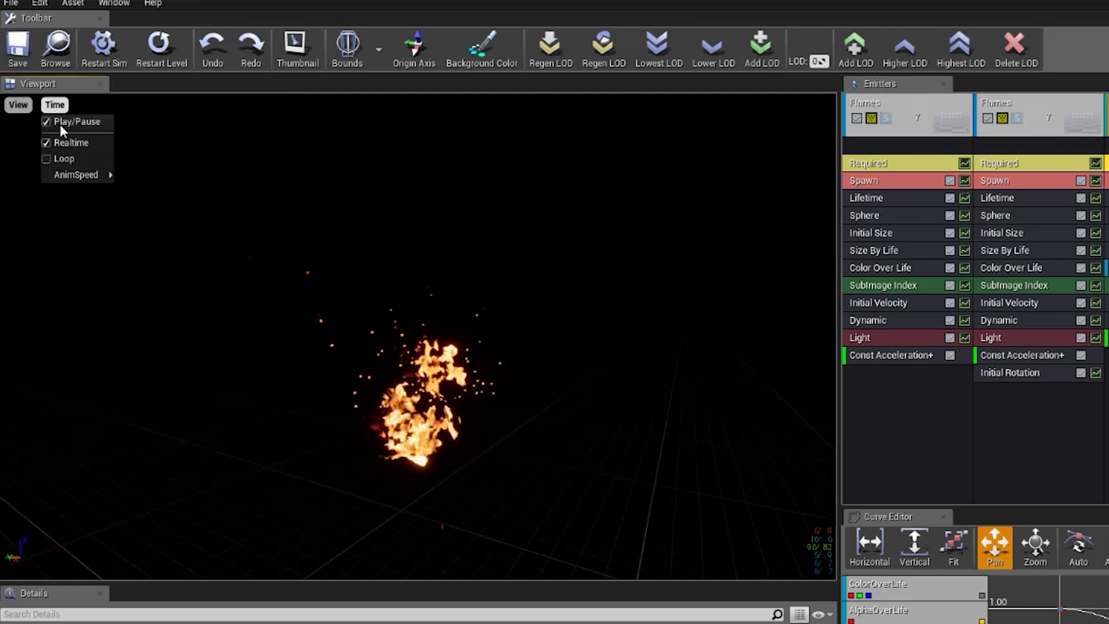
left_click(59, 161)
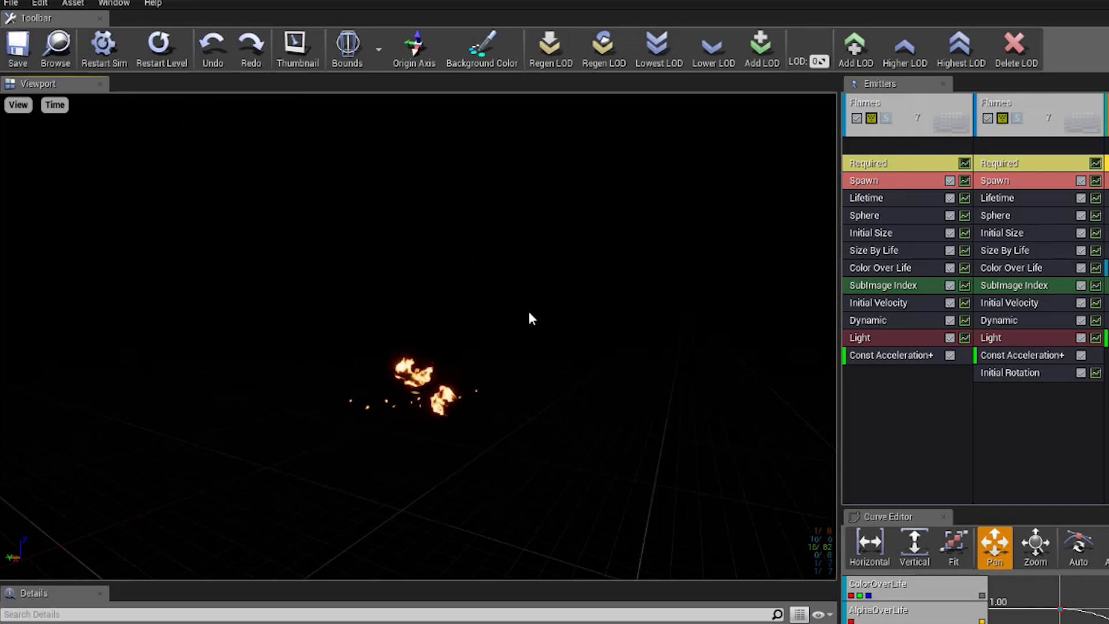
Slow the simulation's AnimSpeed to 25% to watch the fire, and set it back to 100%
left_click(55, 106)
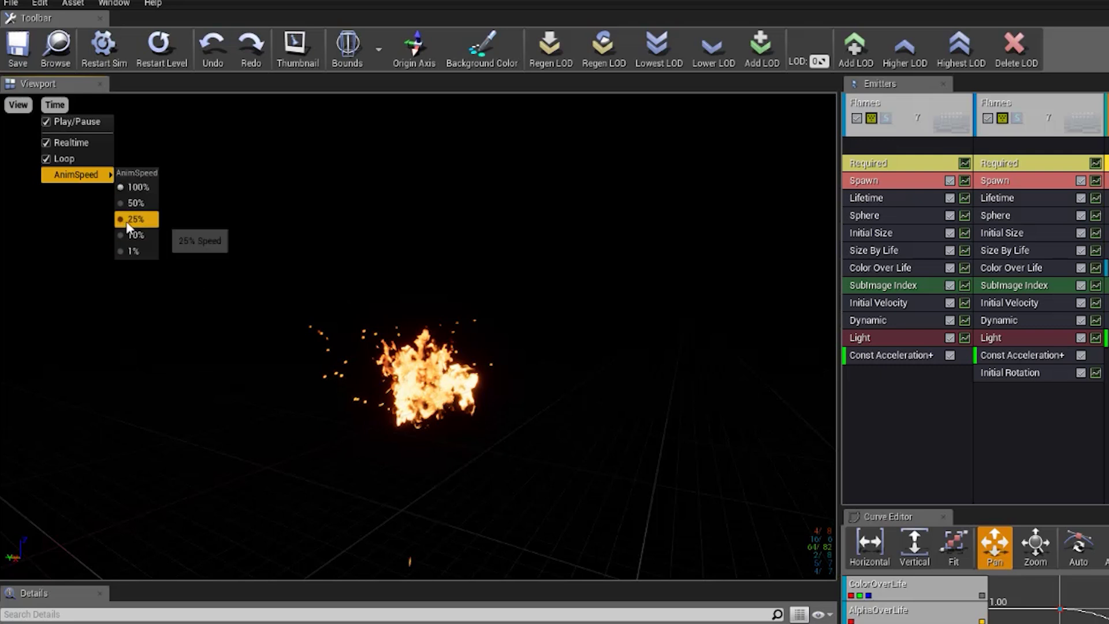
left_click(262, 267)
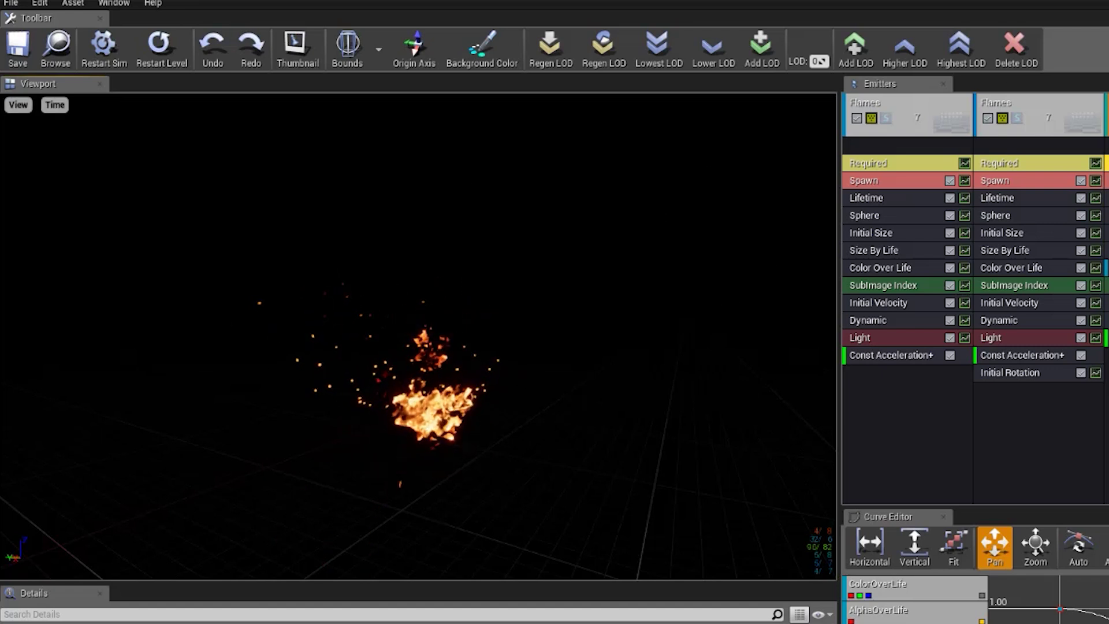
left_click(55, 105)
mouse_move(76, 174)
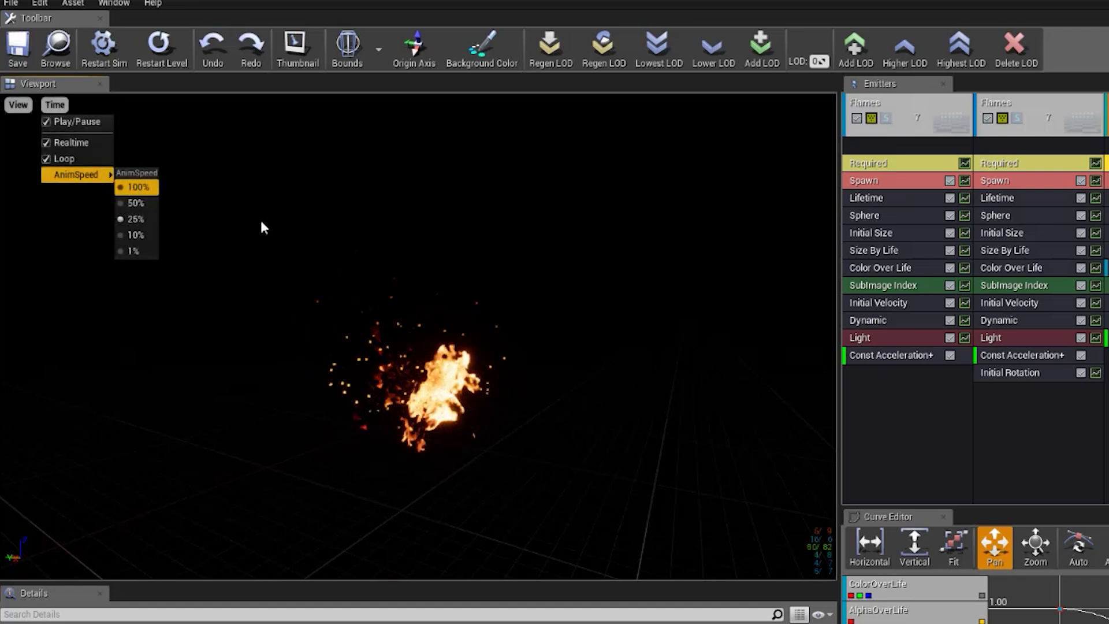
left_click(138, 187)
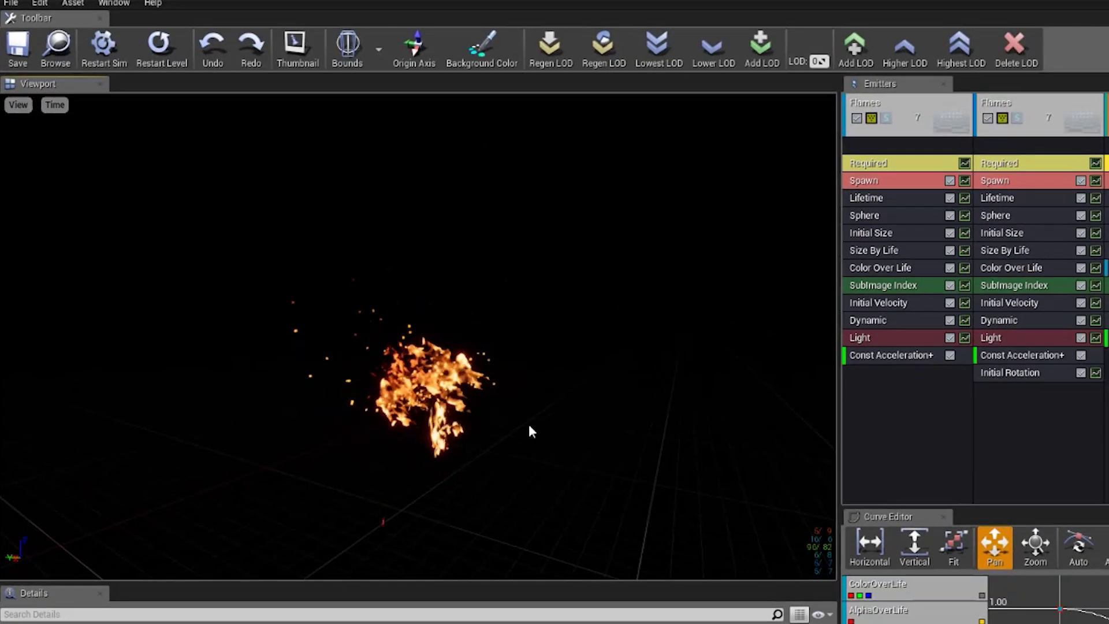
left_click(55, 105)
mouse_move(92, 186)
left_click(723, 243)
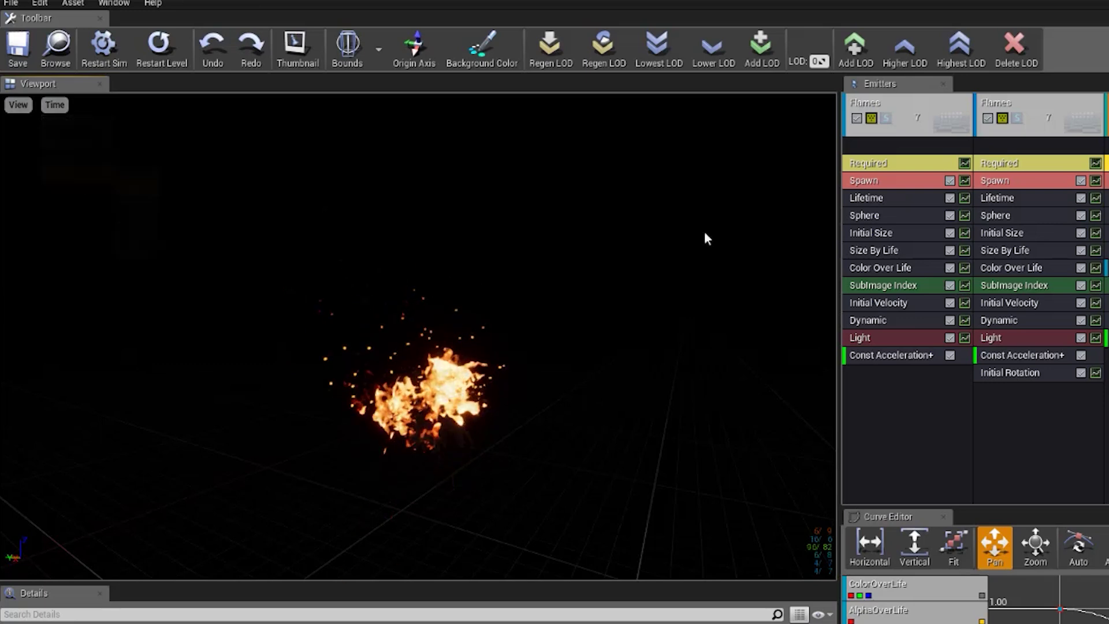